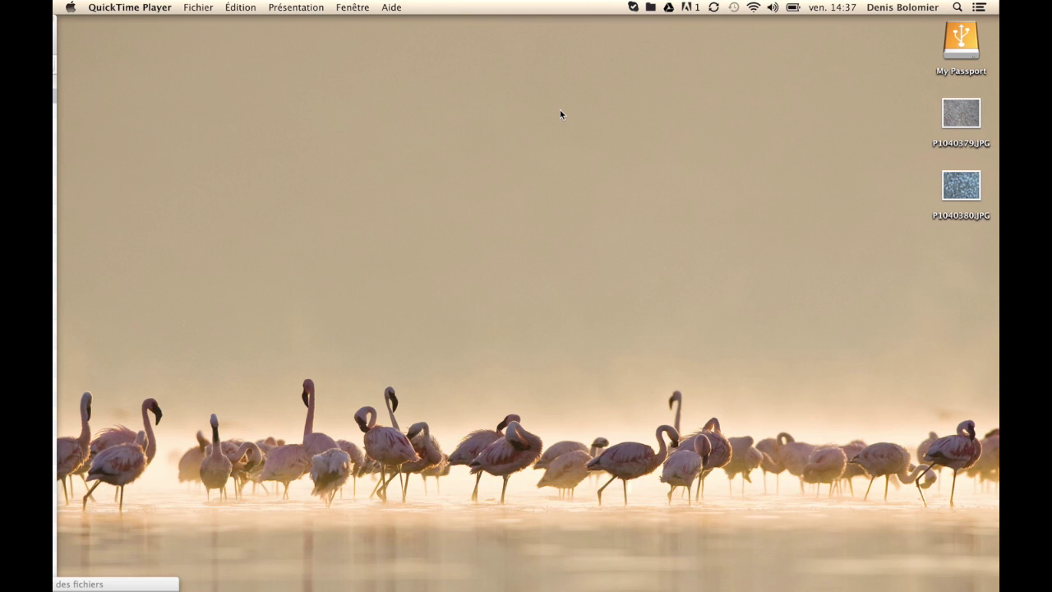
Step: Open the desktop pictures P1040380.JPG and P1040379.JPG and move the second aside to examine both gravel photos
double_click(960, 186)
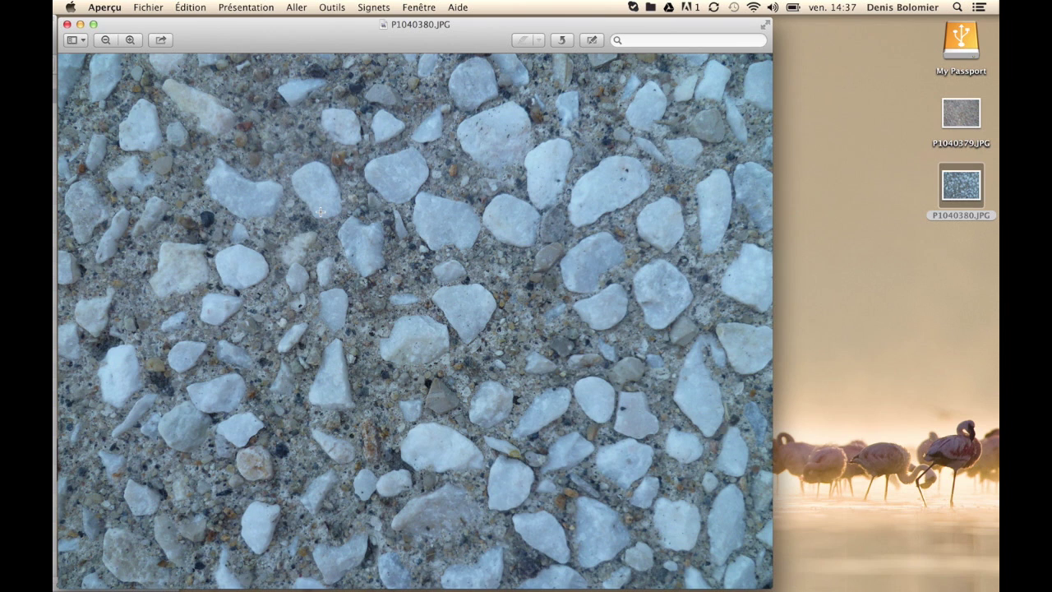
left_click(966, 121)
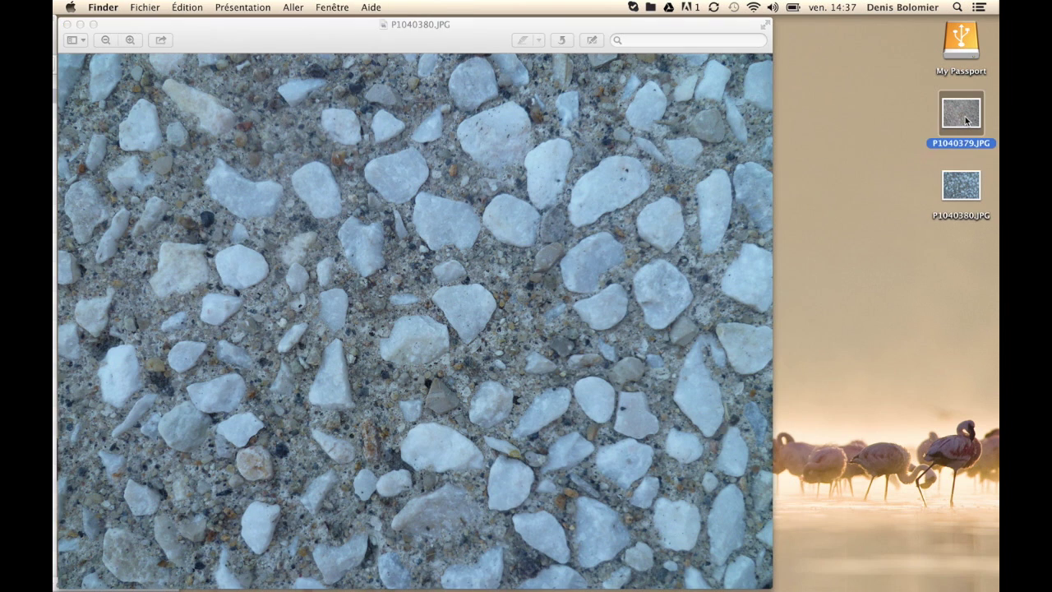
double_click(966, 121)
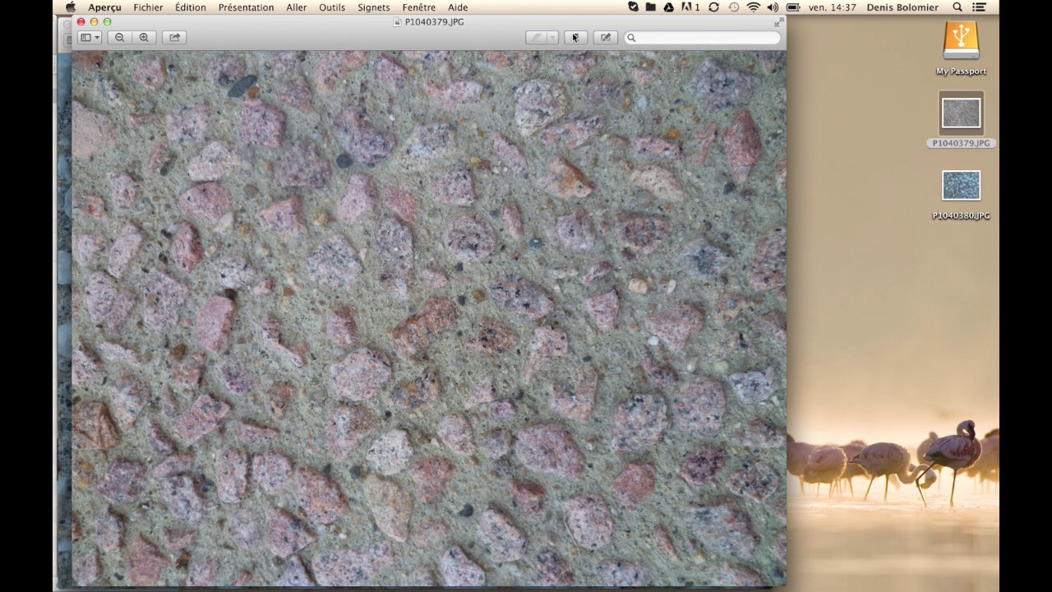
left_click_drag(569, 27, 659, 33)
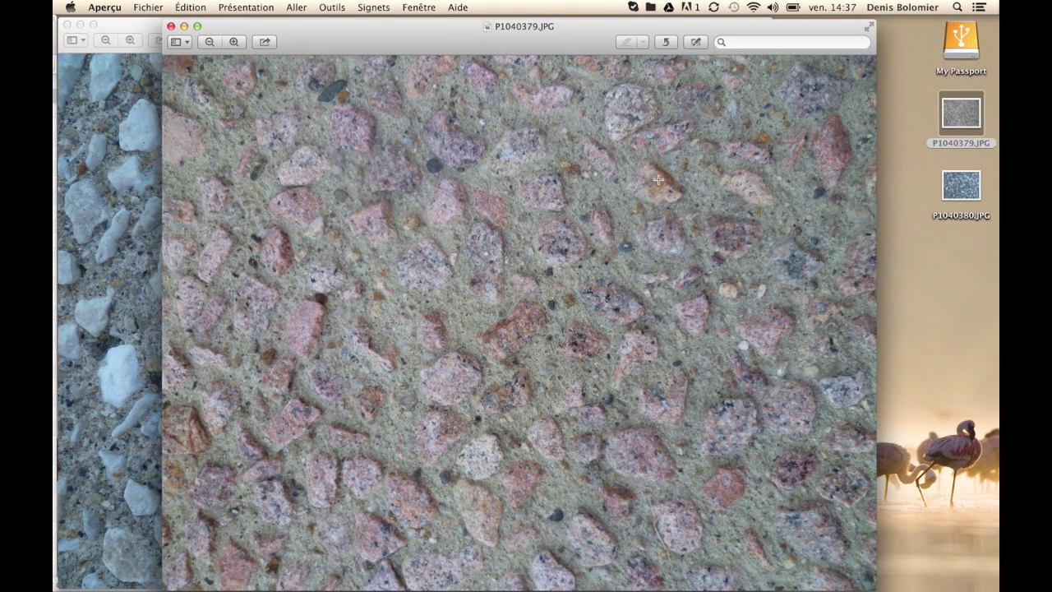
Step: Examine the file information of P1040379.JPG, including its file size and pixel dimensions, and close it
right_click(985, 105)
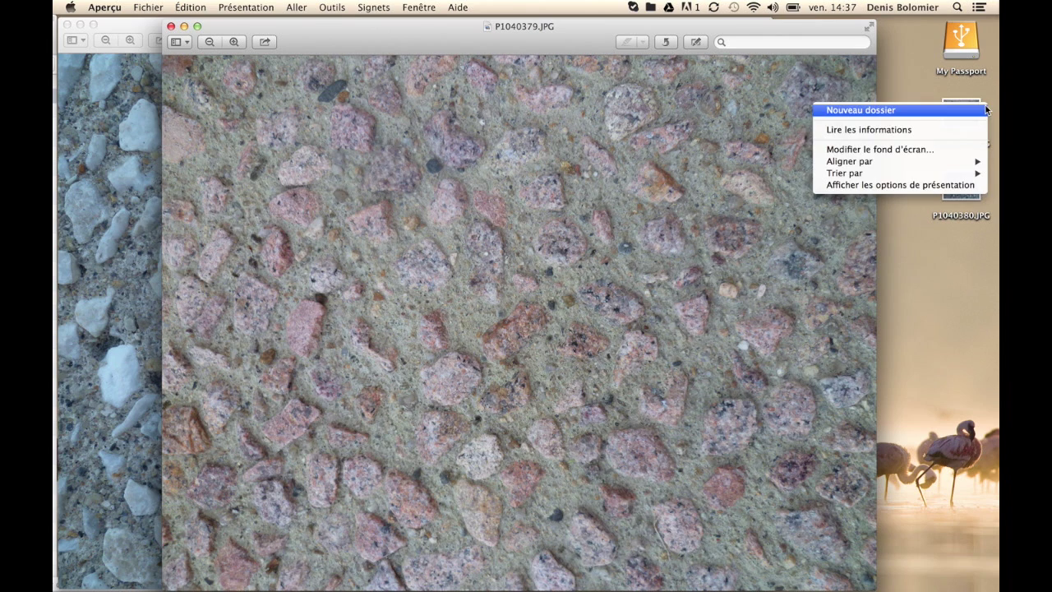
right_click(961, 99)
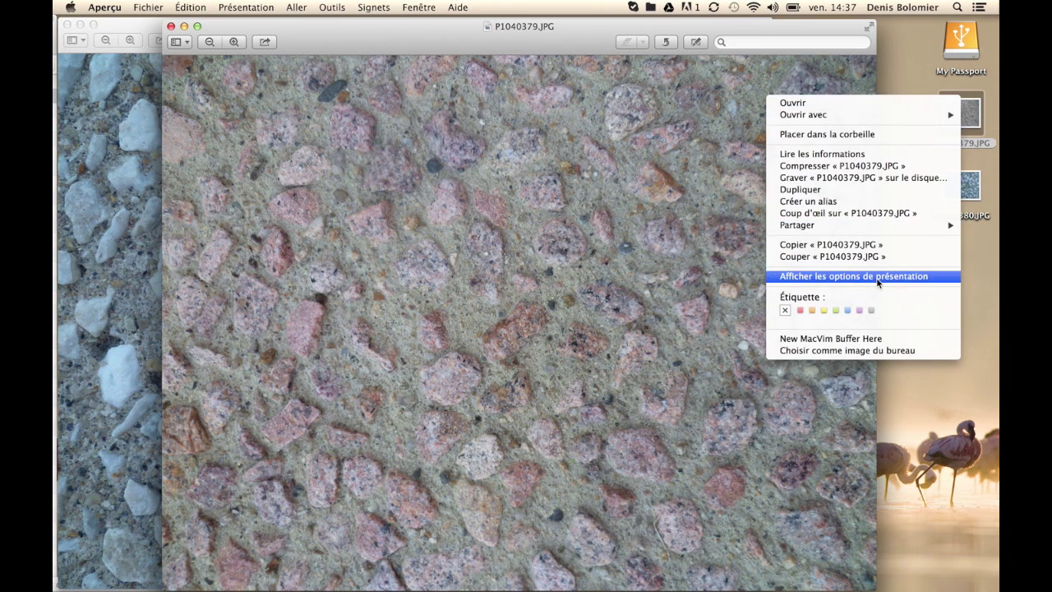
left_click(831, 152)
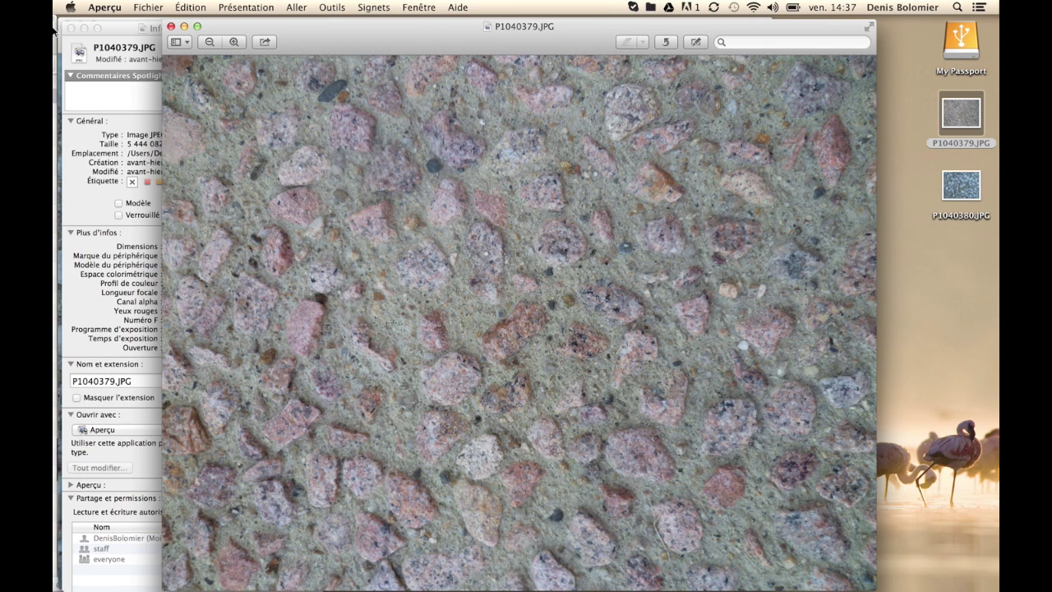
left_click_drag(115, 28, 457, 28)
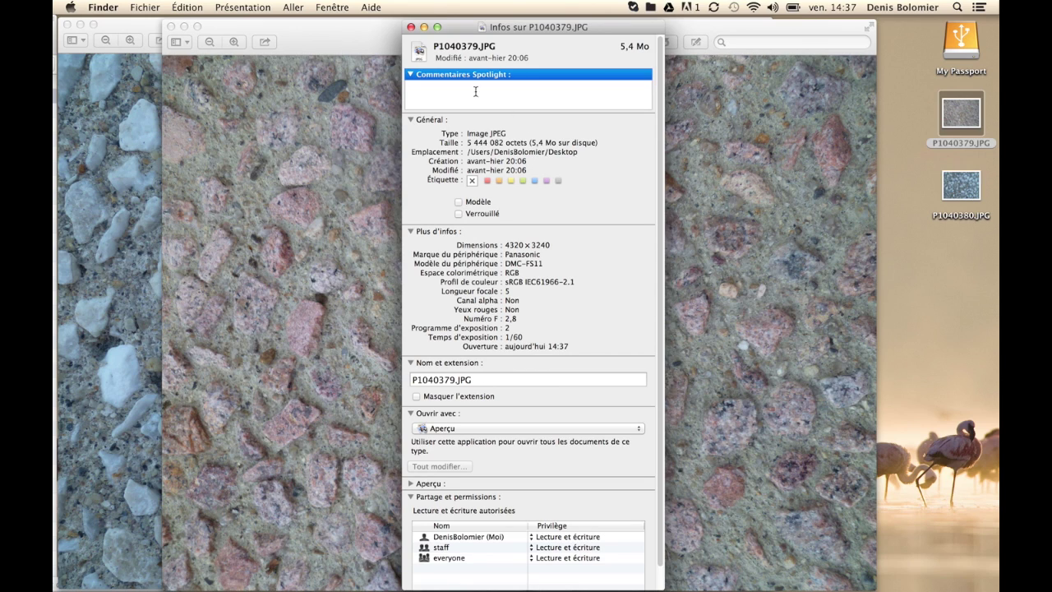
left_click(410, 27)
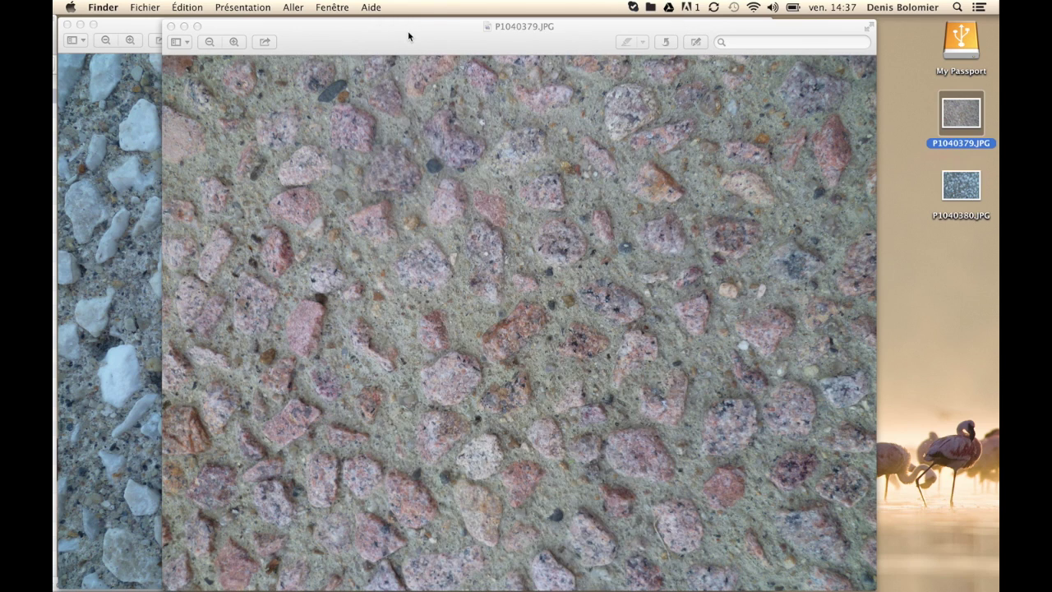
Step: Close the previews of P1040379.JPG and P1040380.JPG
left_click_drag(354, 36, 564, 37)
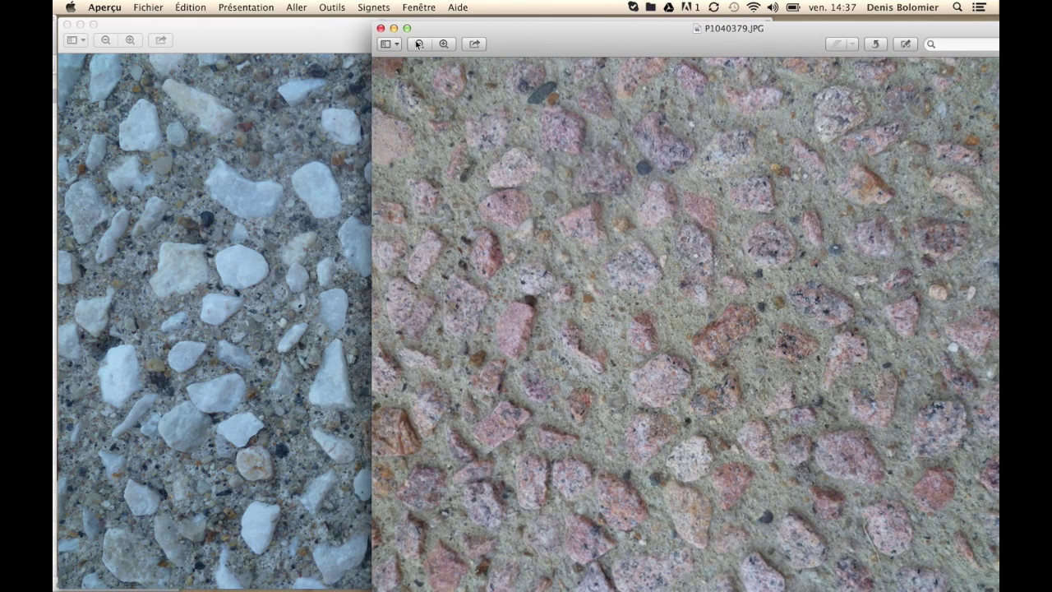
left_click(381, 28)
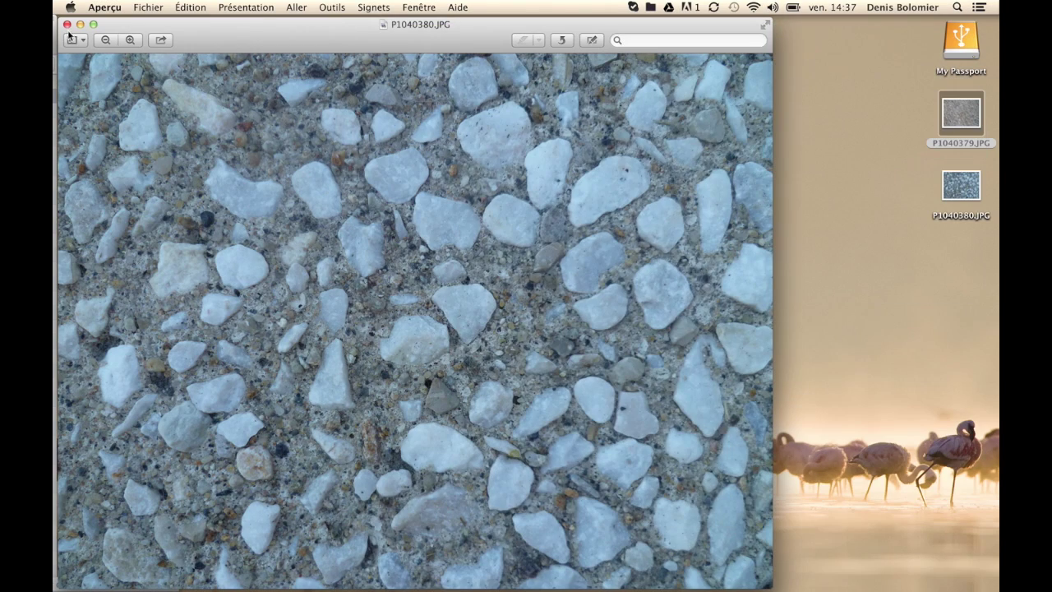
left_click(68, 25)
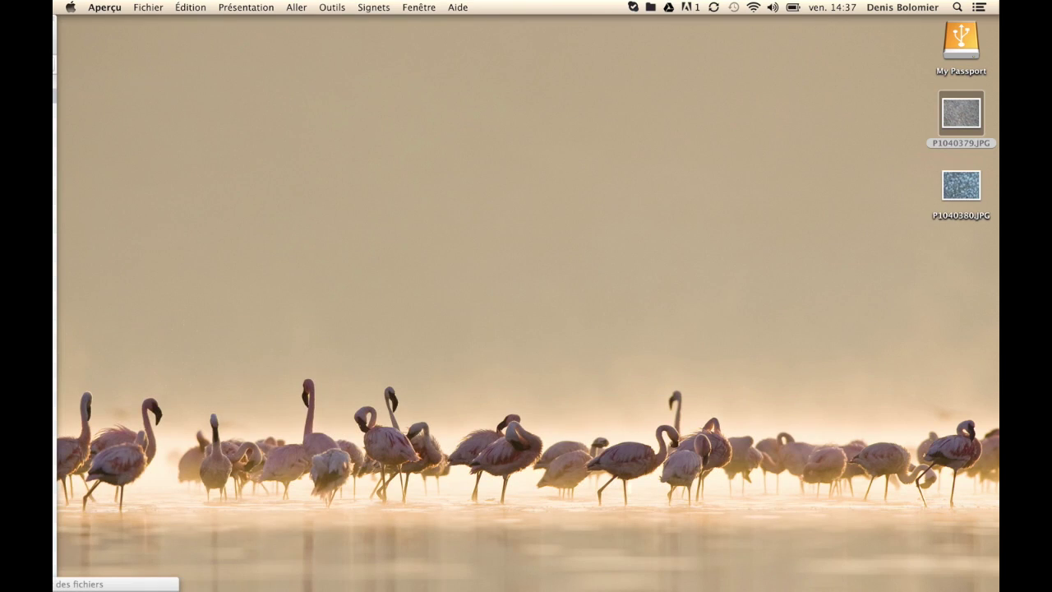
Step: Switch to SketchUp, draw a ground rectangle of about 9.7 m² beside the figure, and reverse its face
mouse_move(54, 23)
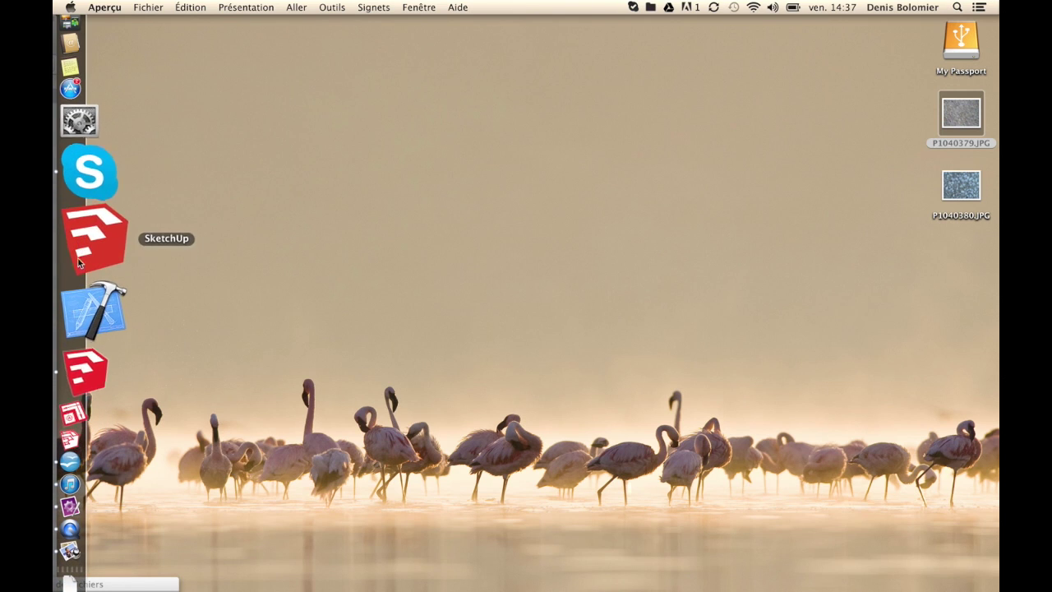
left_click(74, 300)
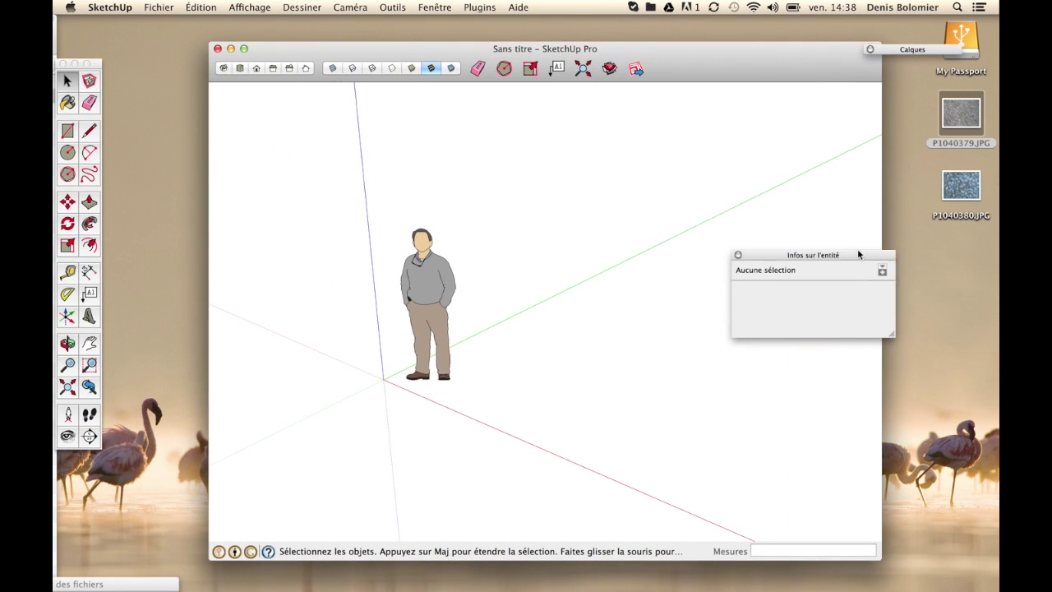
key("r")
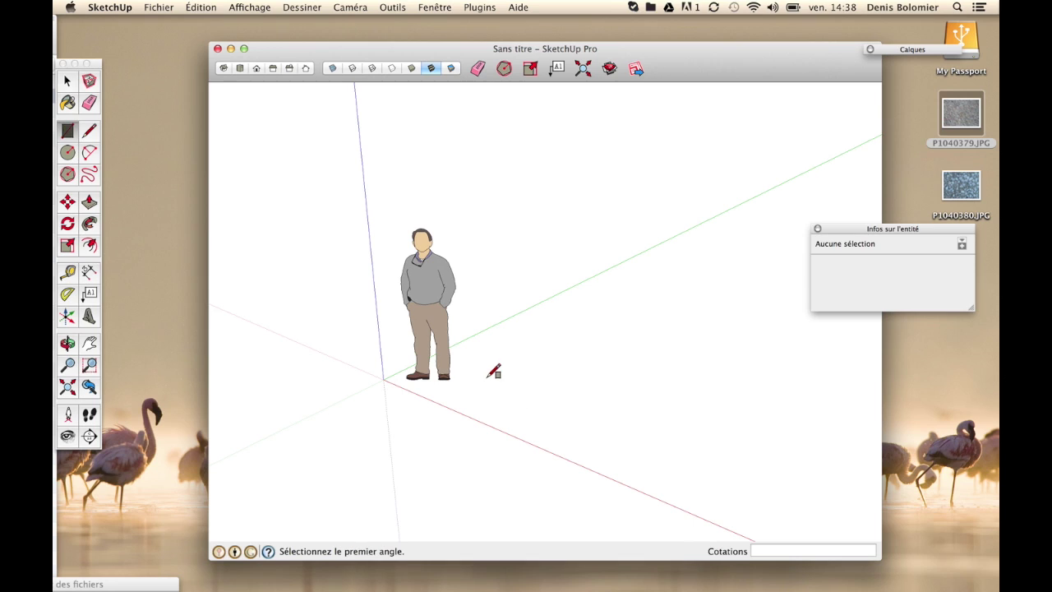
left_click(483, 381)
left_click(873, 371)
key("space")
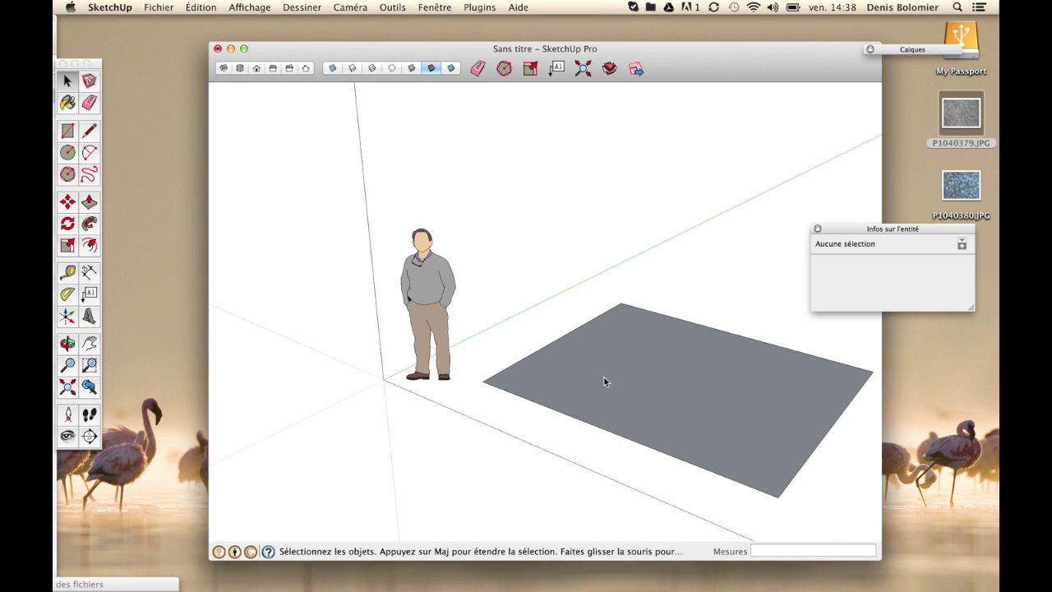
right_click(605, 380)
left_click(638, 454)
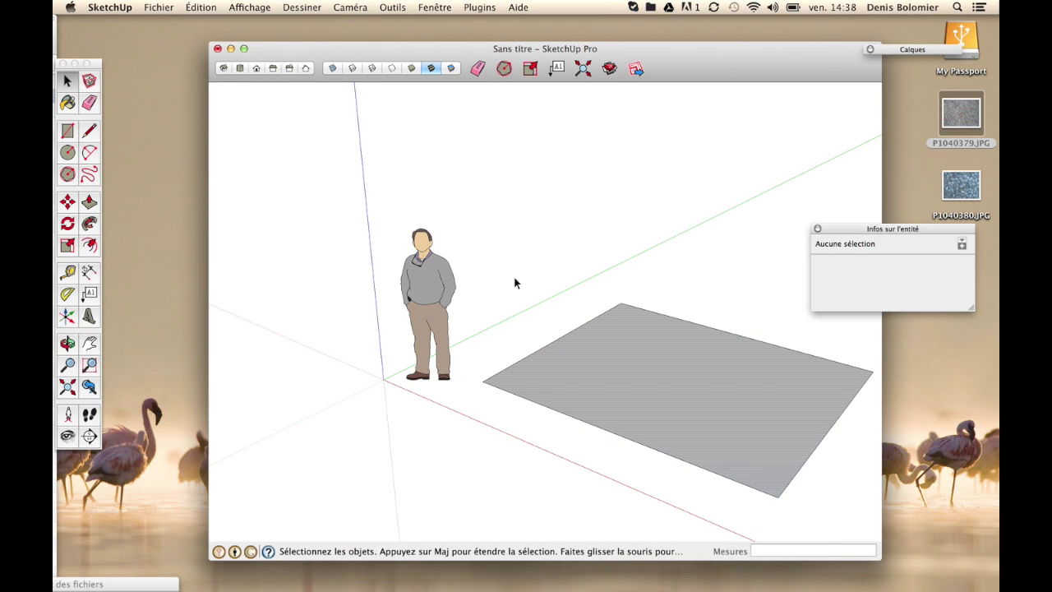
Step: Import P1040380.JPG from the Desktop folder (Bureau) as a texture, with the format set to all supported image files
left_click(144, 9)
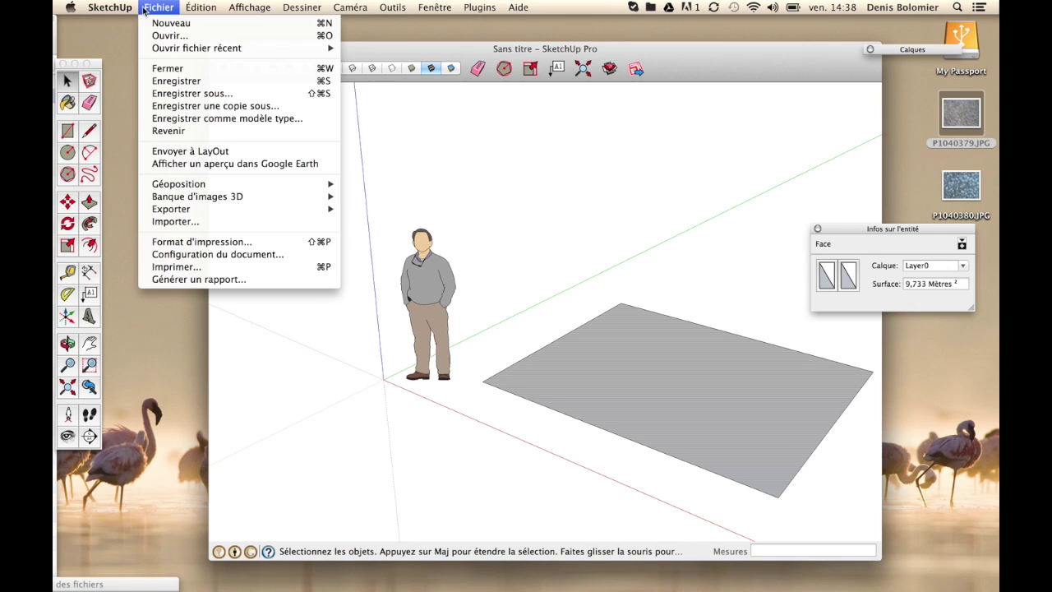
left_click(224, 220)
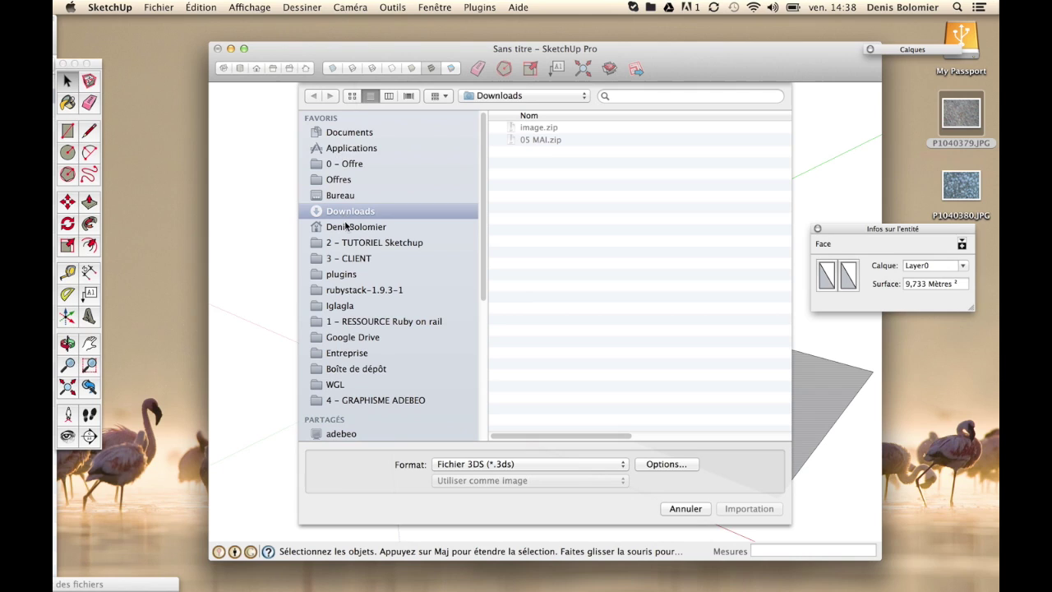
left_click(341, 196)
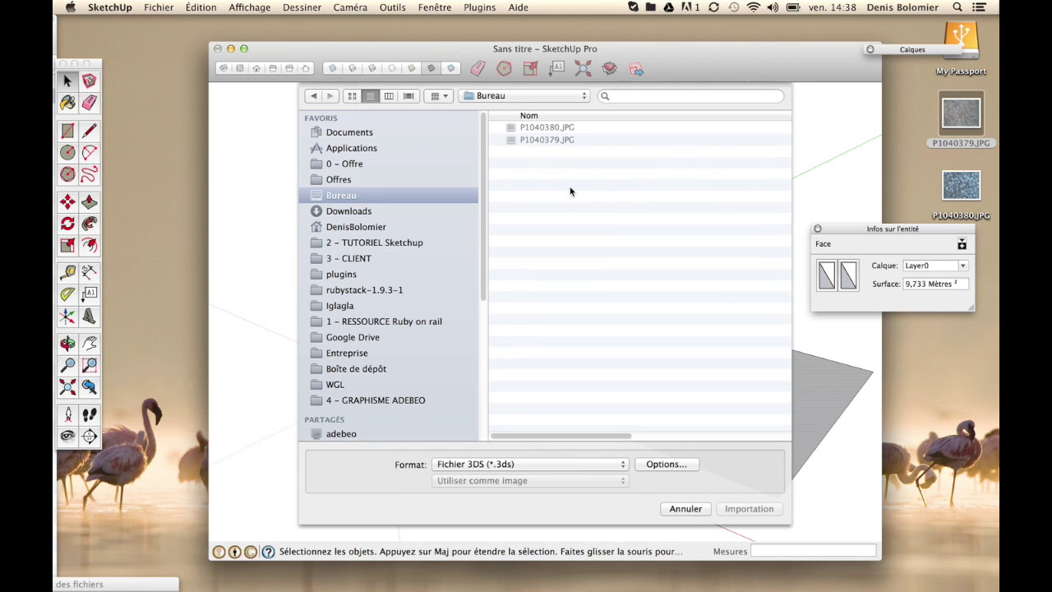
left_click(542, 469)
left_click(528, 513)
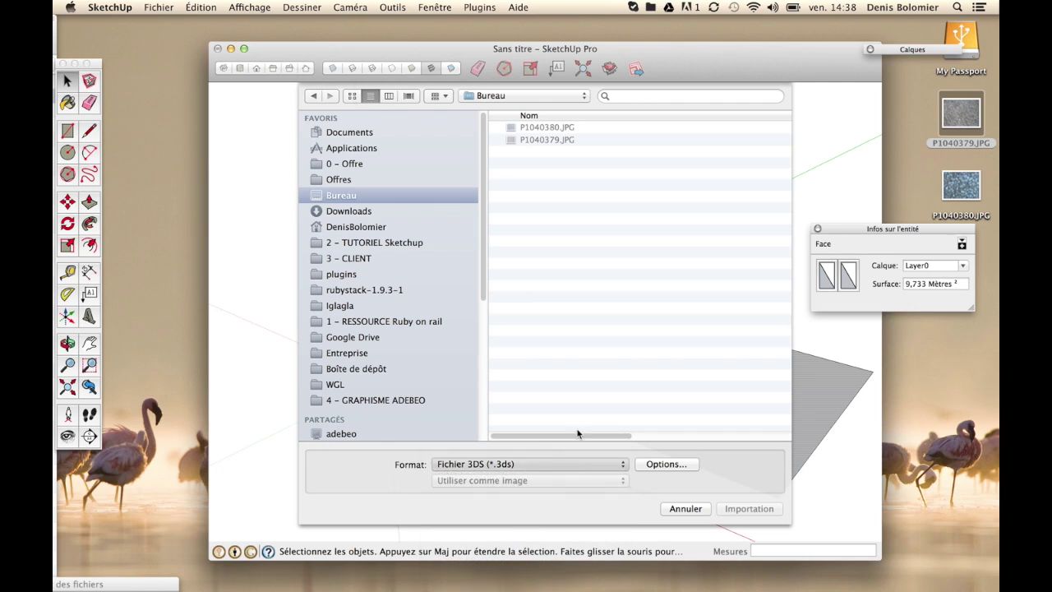
left_click(553, 129)
left_click(557, 482)
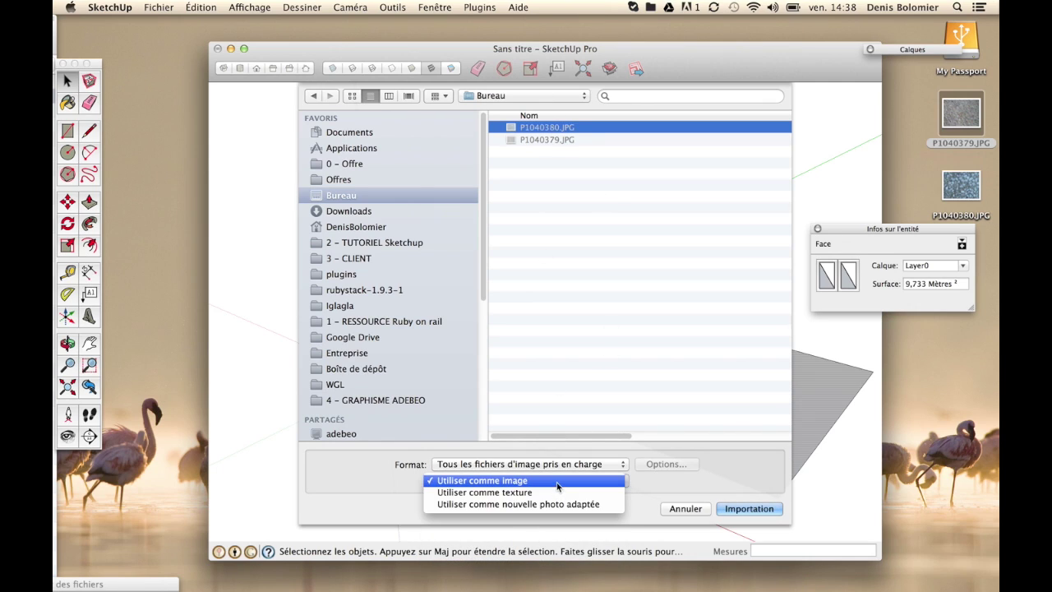
left_click(551, 492)
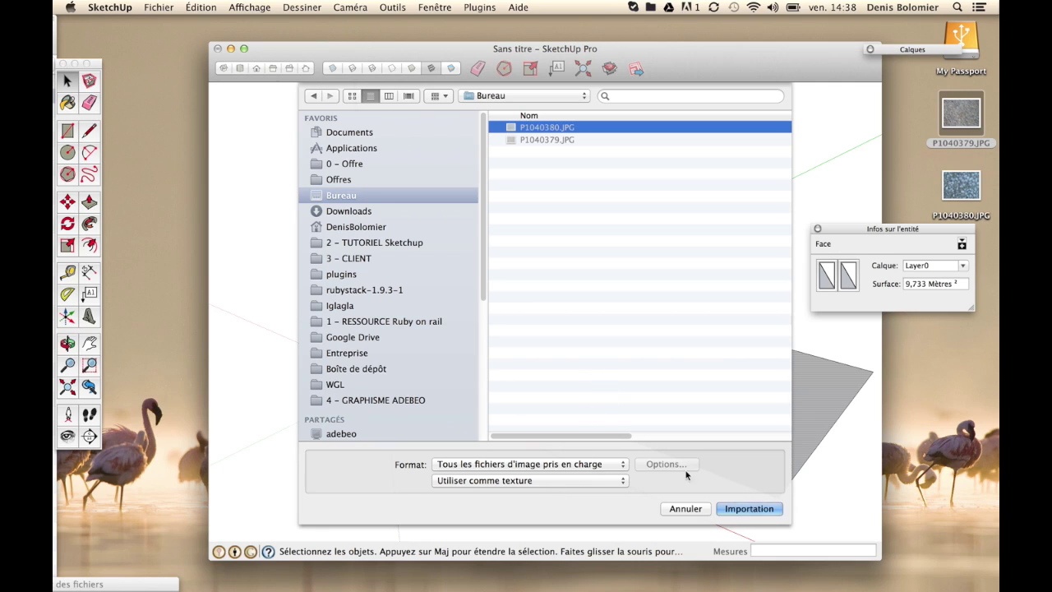
left_click(748, 508)
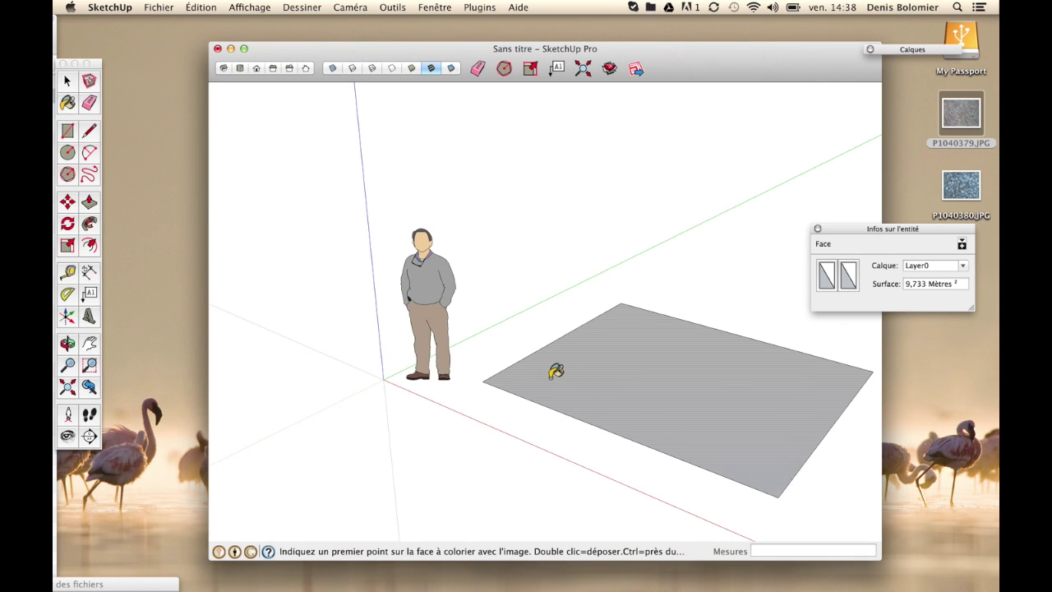
Step: Place the imported gravel texture on the rectangle, starting near its front corner, with an image height of about 1.875 m
left_click(520, 380)
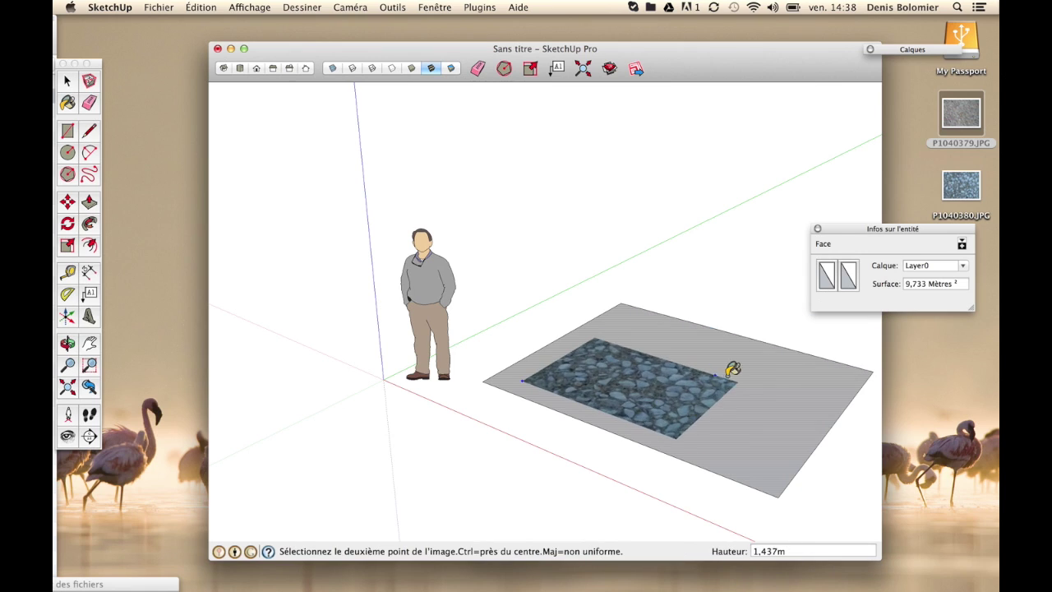
left_click(794, 384)
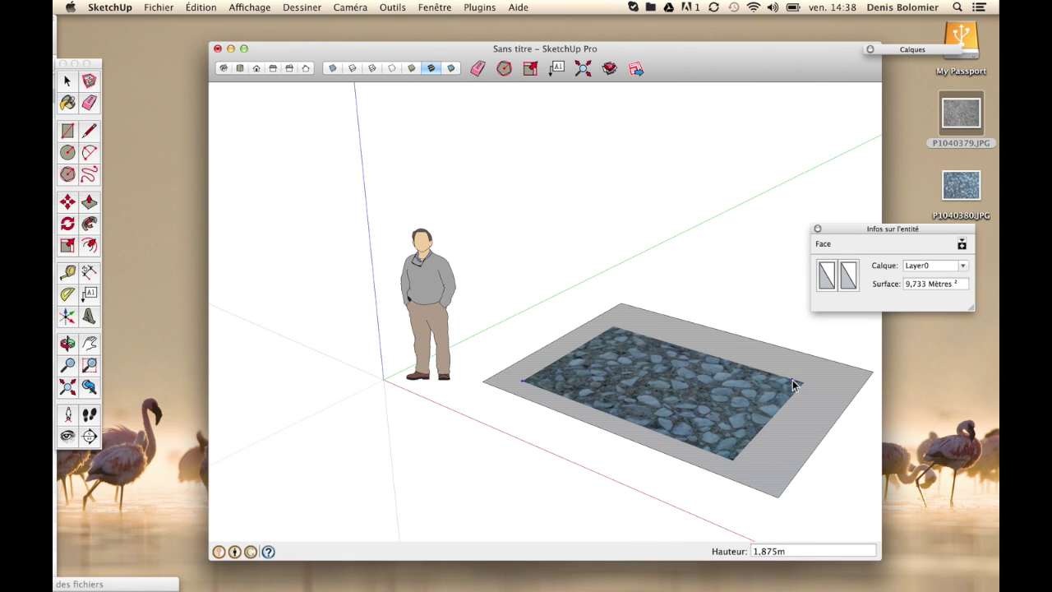
key("space")
Step: Reposition the face's texture, moving the green pin towards the red one to shrink the gravel to roughly a third of its size
scroll(701, 416, "up", 5)
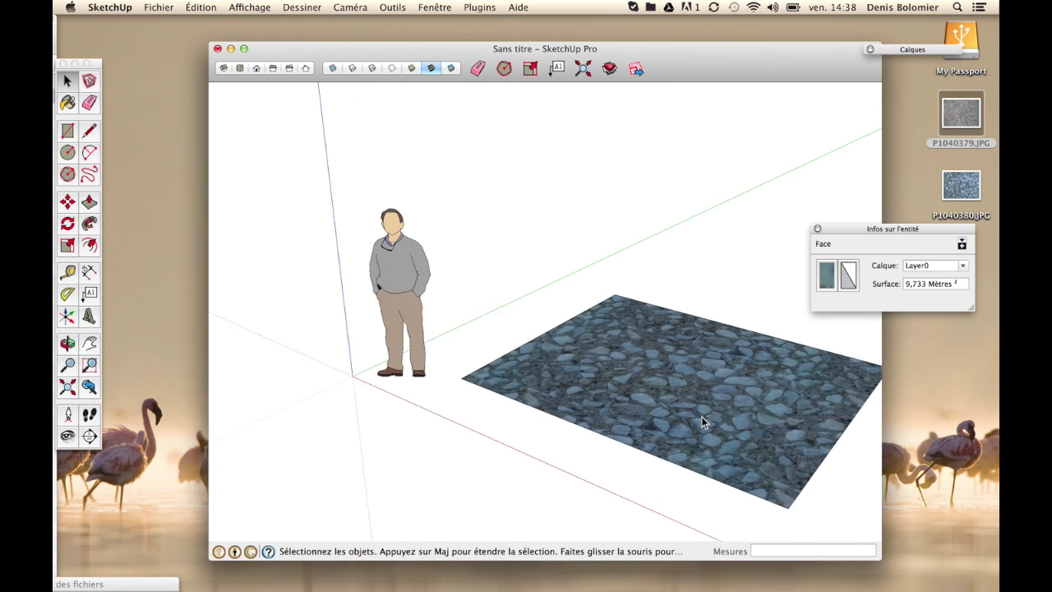
left_click_drag(701, 415, 800, 483)
scroll(790, 389, "up", 3)
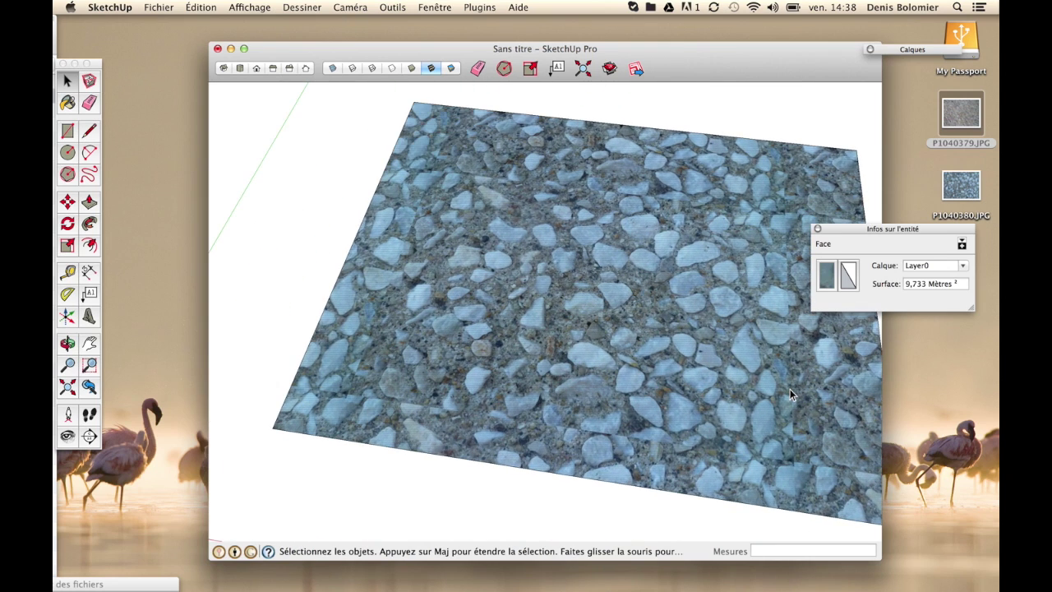
scroll(790, 389, "down", 1)
right_click(574, 280)
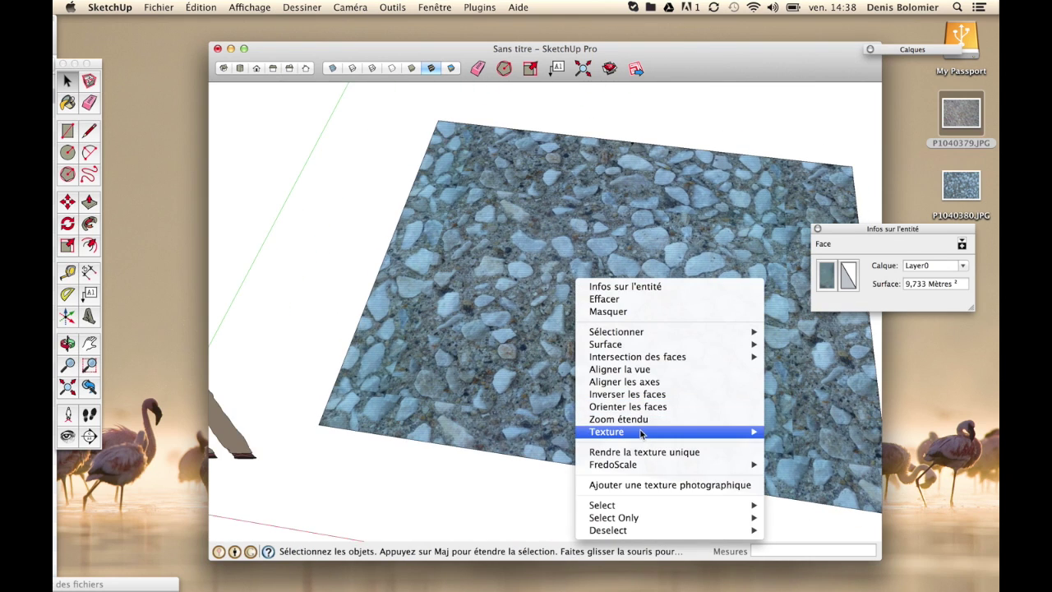
mouse_move(641, 432)
left_click(791, 433)
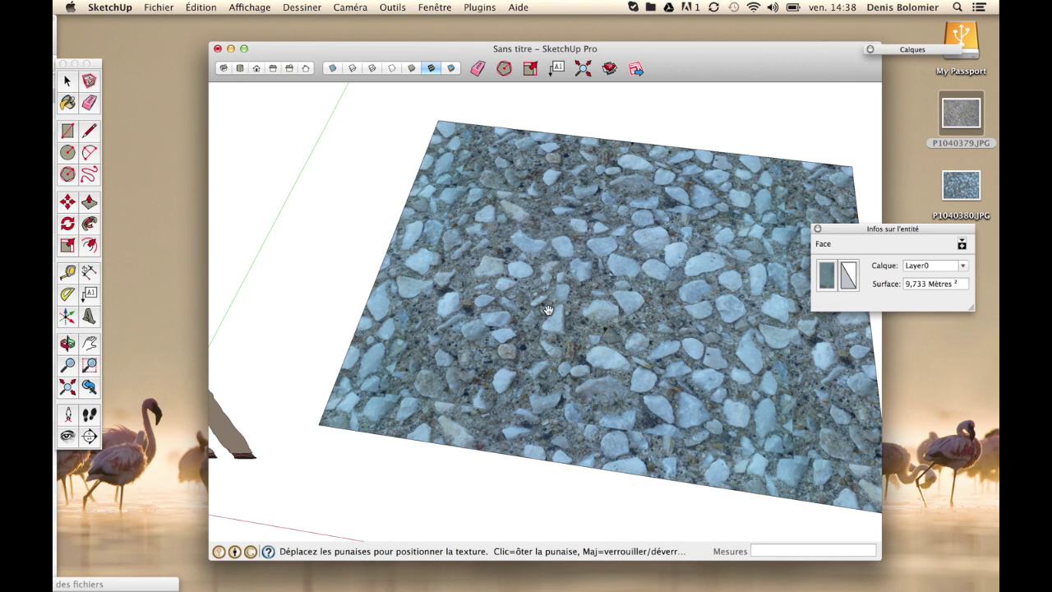
scroll(548, 309, "down", 5)
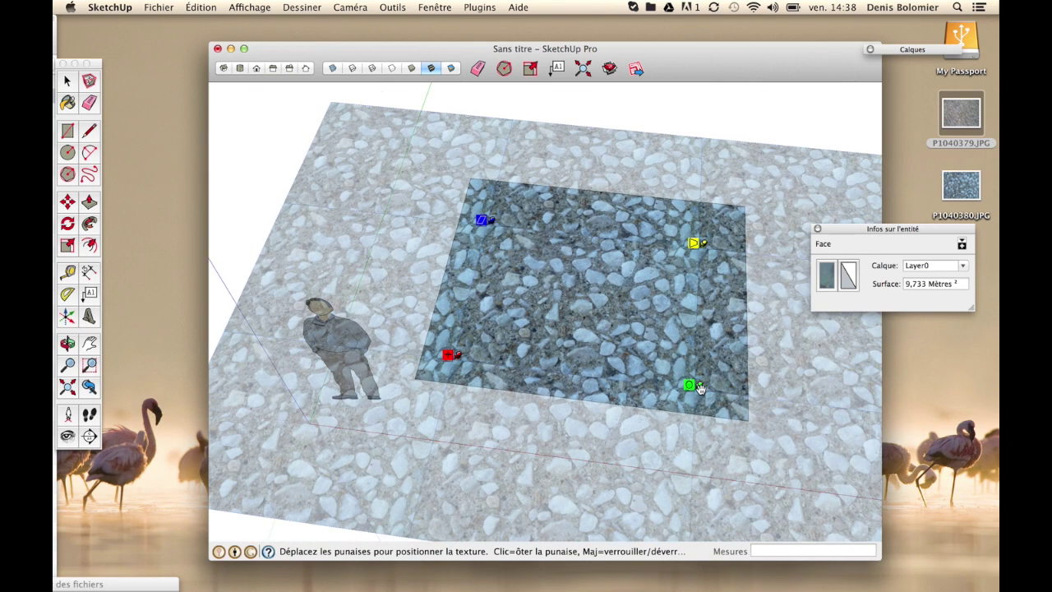
left_click_drag(699, 387, 530, 367)
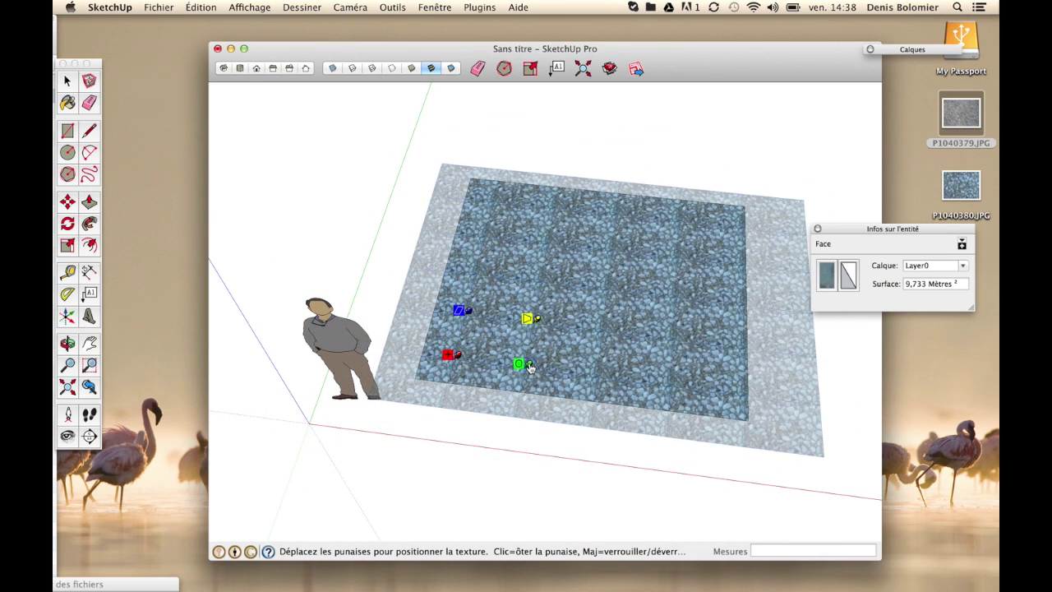
key("Return")
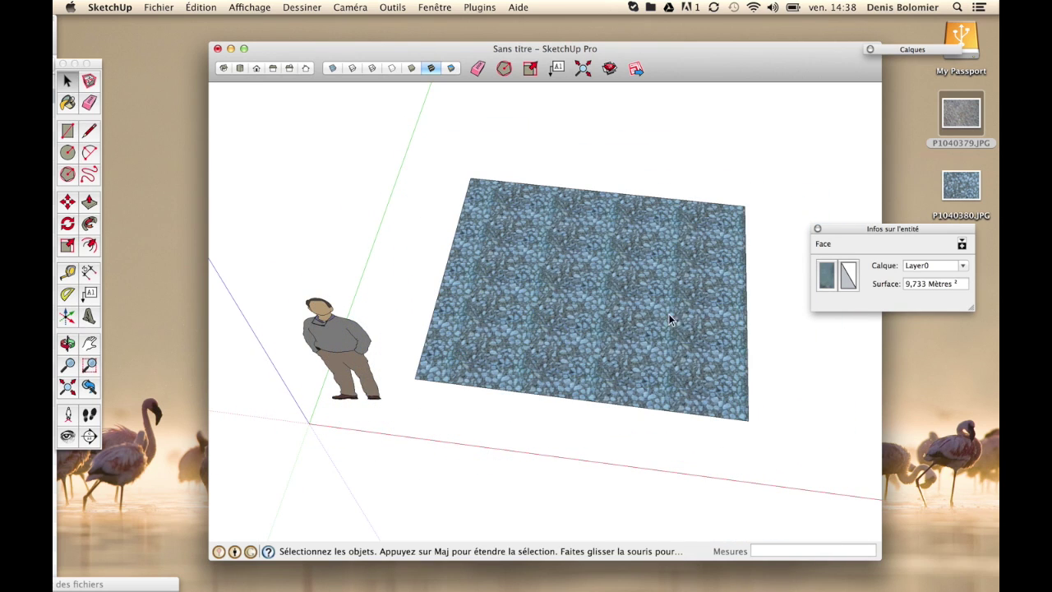
Step: Examine the repeated gravel texture across the rectangle at close range and from different angles
left_click_drag(669, 316, 571, 203)
scroll(647, 431, "up", 4)
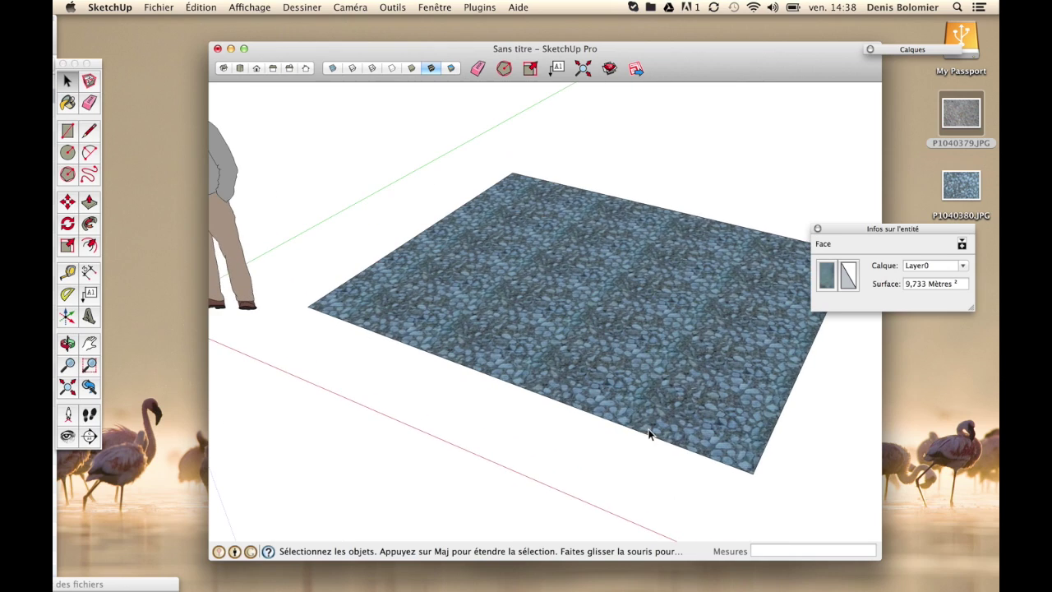
scroll(635, 332, "up", 5)
left_click_drag(632, 321, 644, 439)
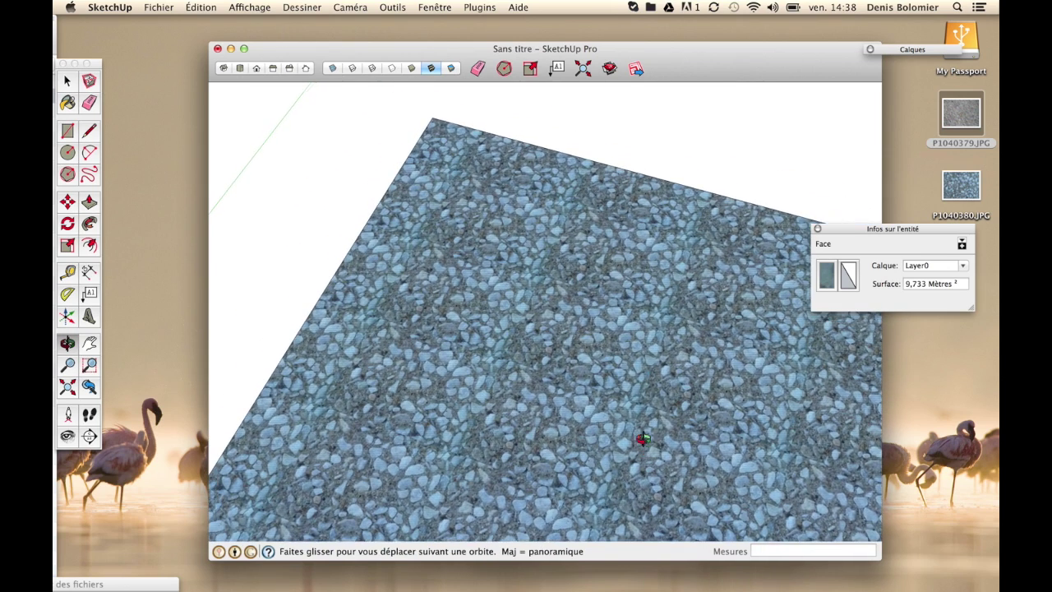
Step: Examine the tiled gravel texture in an enlarged window, both close up and across the whole rectangle
scroll(642, 439, "down", 2)
left_click_drag(681, 376, 543, 247)
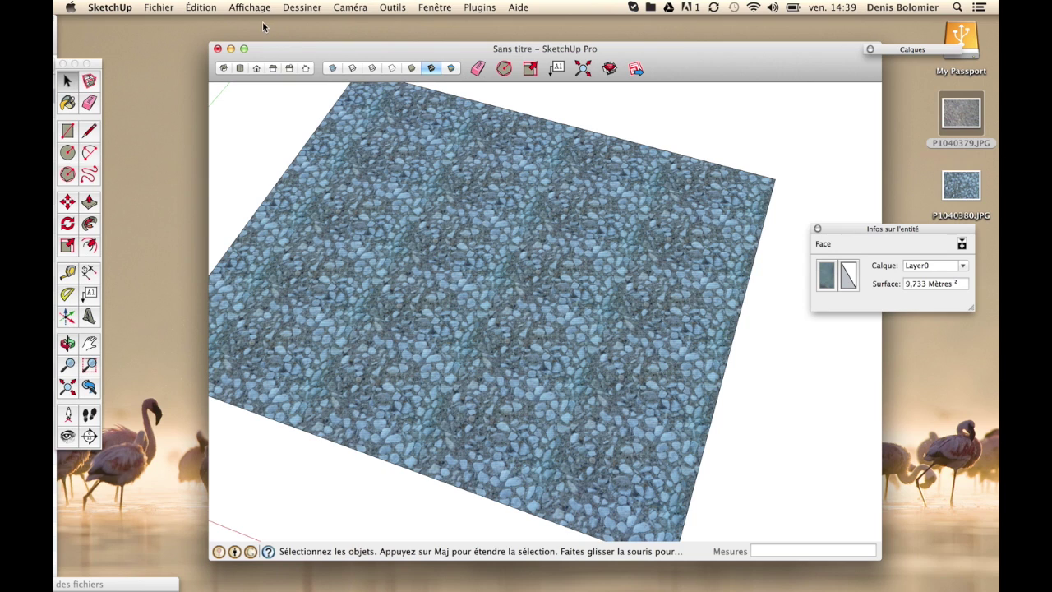
key("super+Tab")
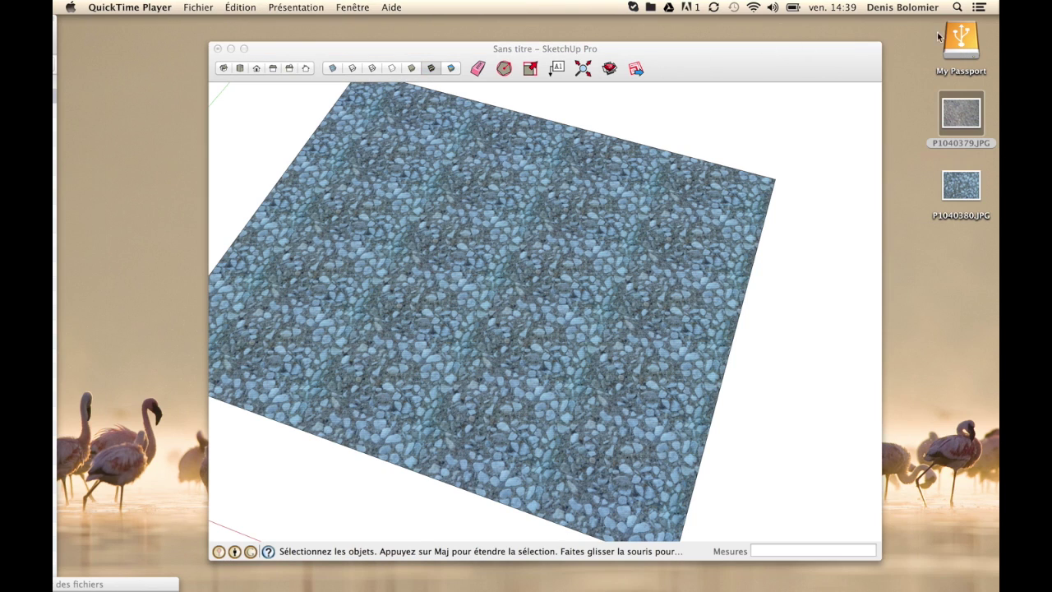
left_click(244, 49)
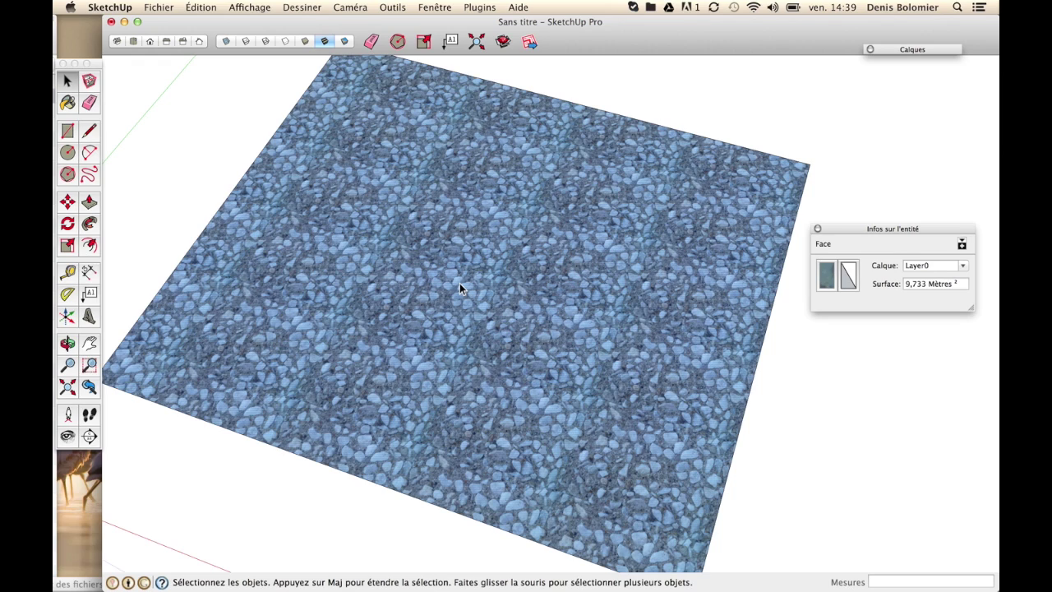
left_click_drag(383, 319, 321, 272)
scroll(401, 307, "up", 5)
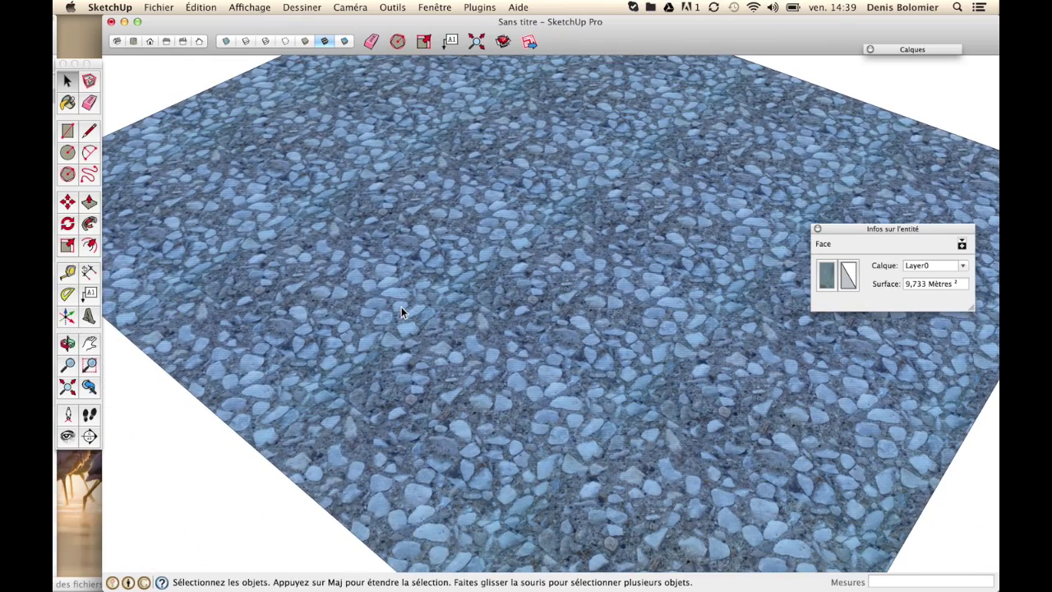
scroll(681, 367, "up", 3)
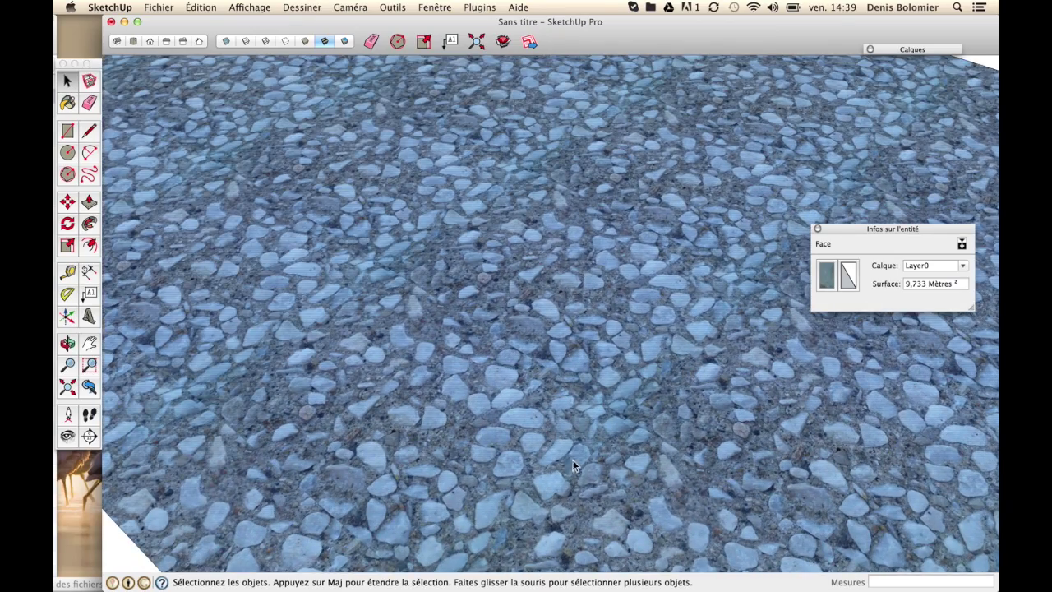
left_click_drag(363, 220, 587, 332)
scroll(587, 332, "down", 4)
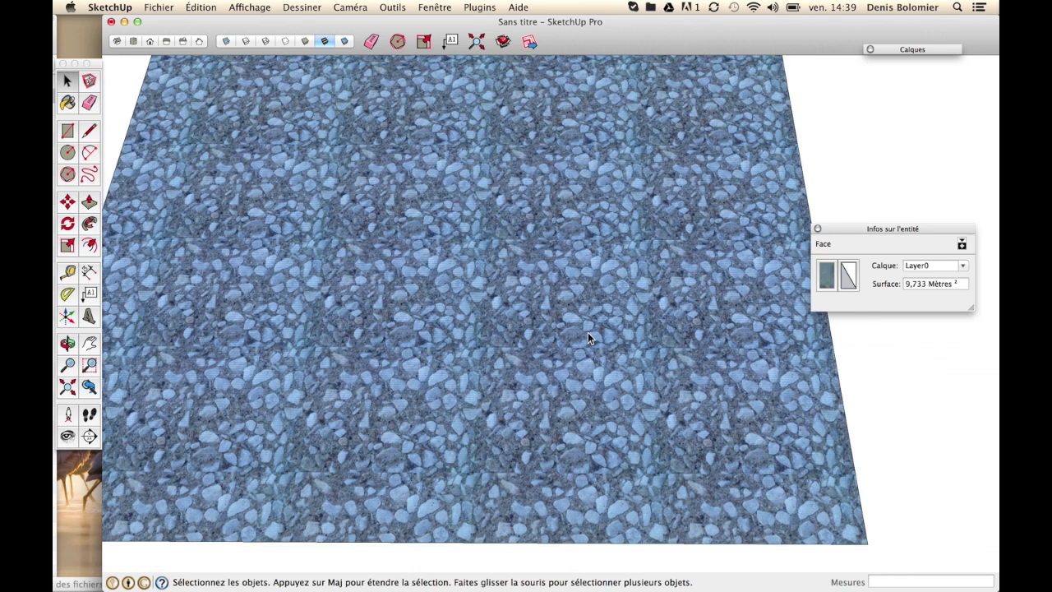
left_click(862, 387)
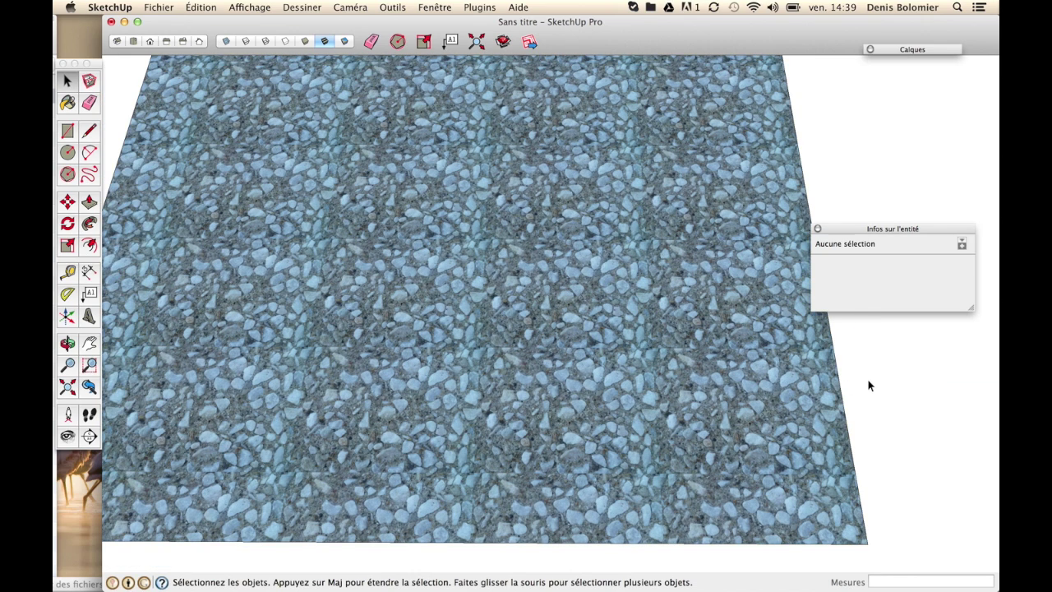
left_click_drag(867, 378, 822, 324)
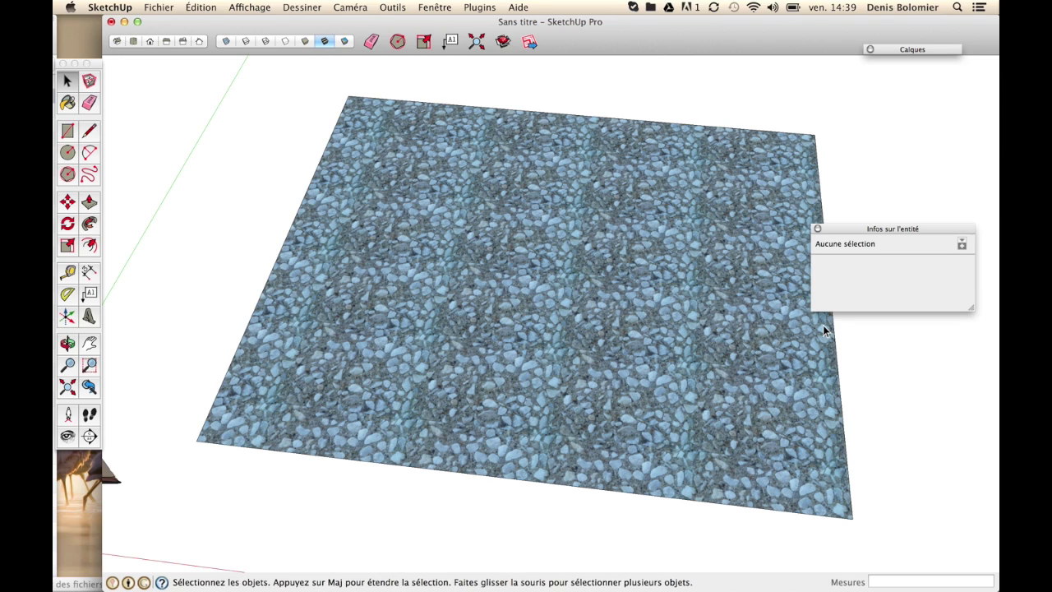
right_click(615, 290)
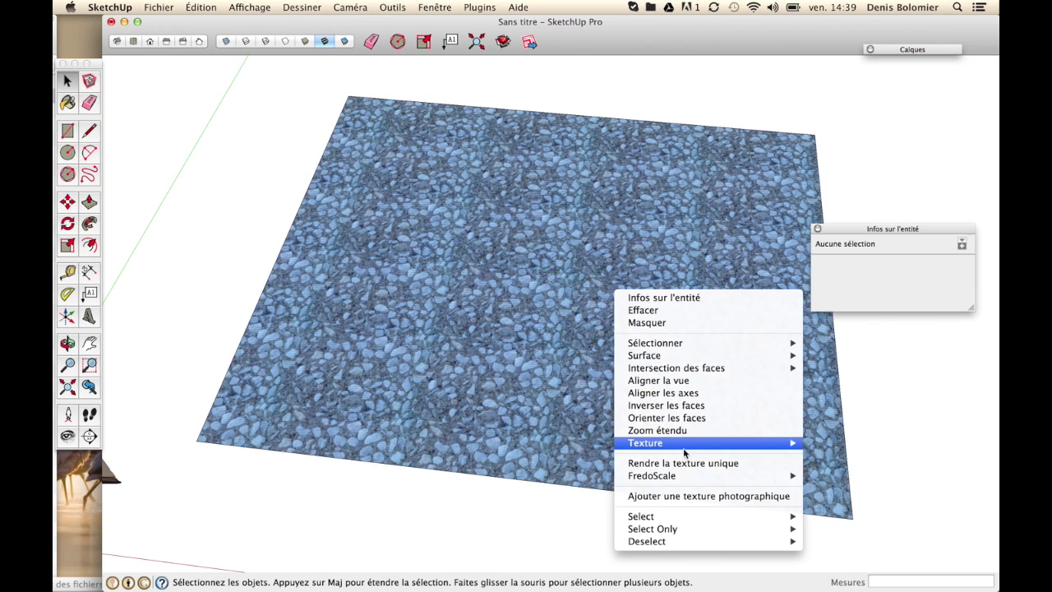
mouse_move(695, 446)
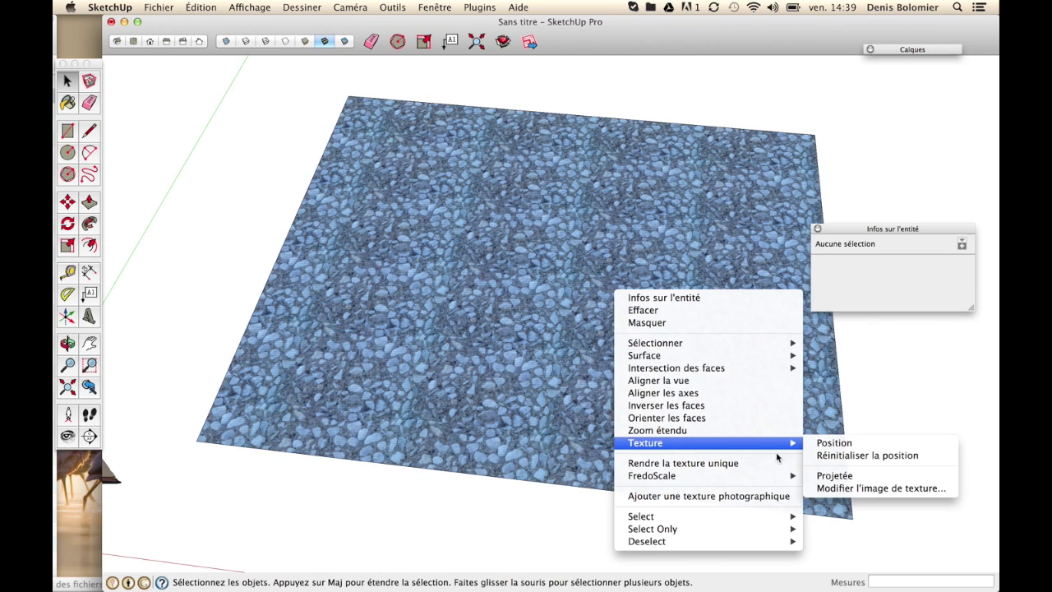
left_click(835, 475)
left_click(250, 186)
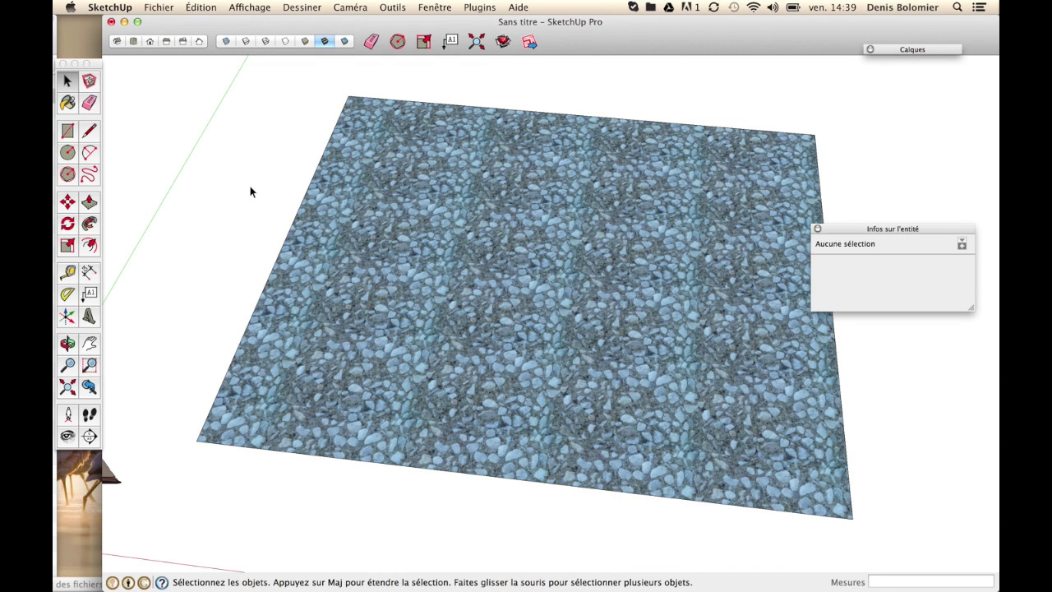
Step: Minimise the SketchUp window and open P1040380.JPG from the desktop in Adobe Photoshop Elements Editor
left_click(125, 22)
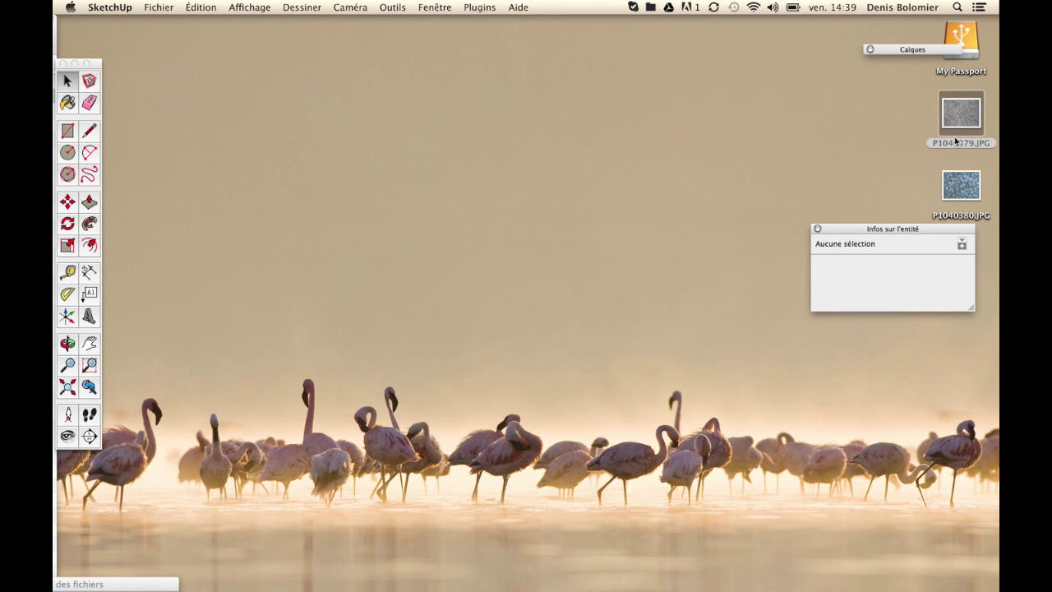
left_click(960, 210)
left_click(959, 193)
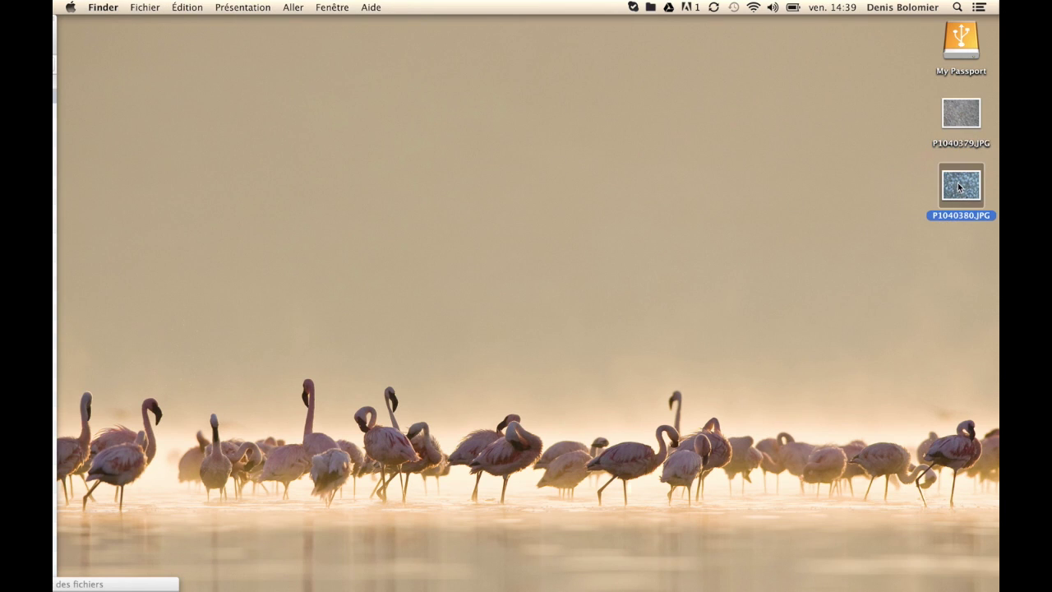
right_click(958, 188)
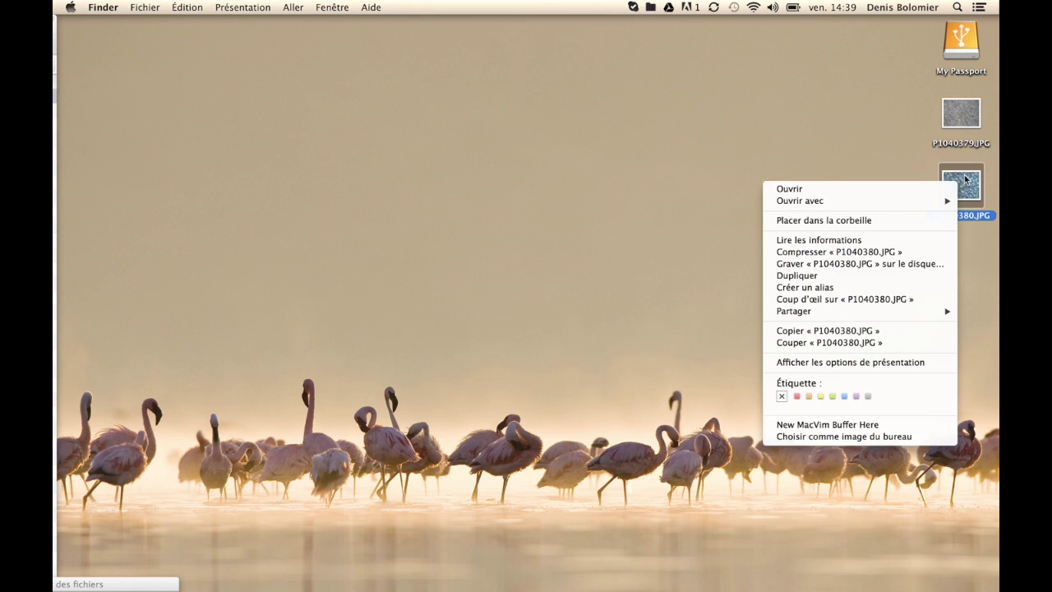
mouse_move(945, 203)
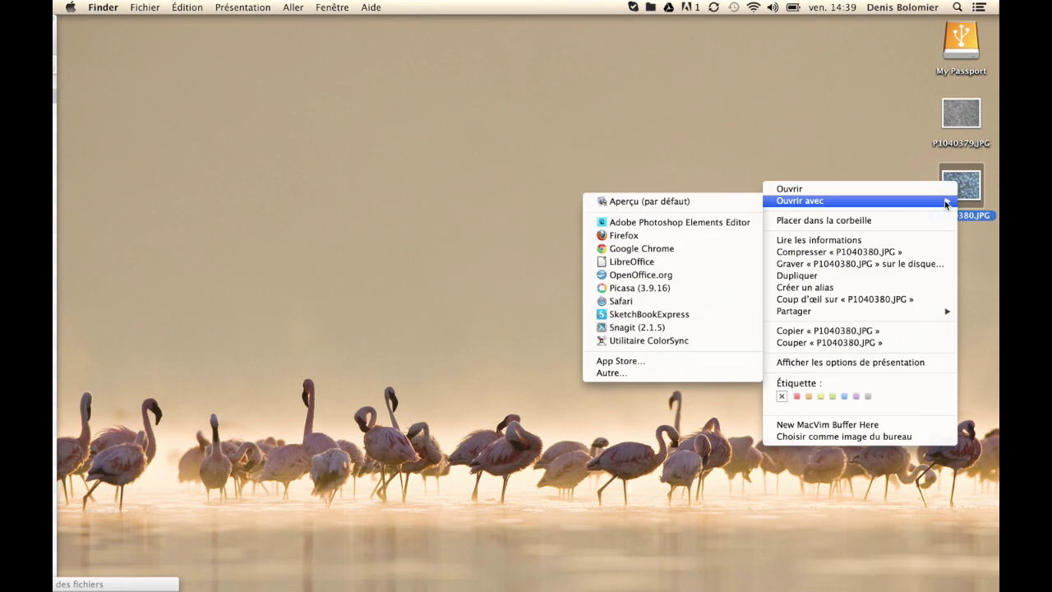
left_click(677, 223)
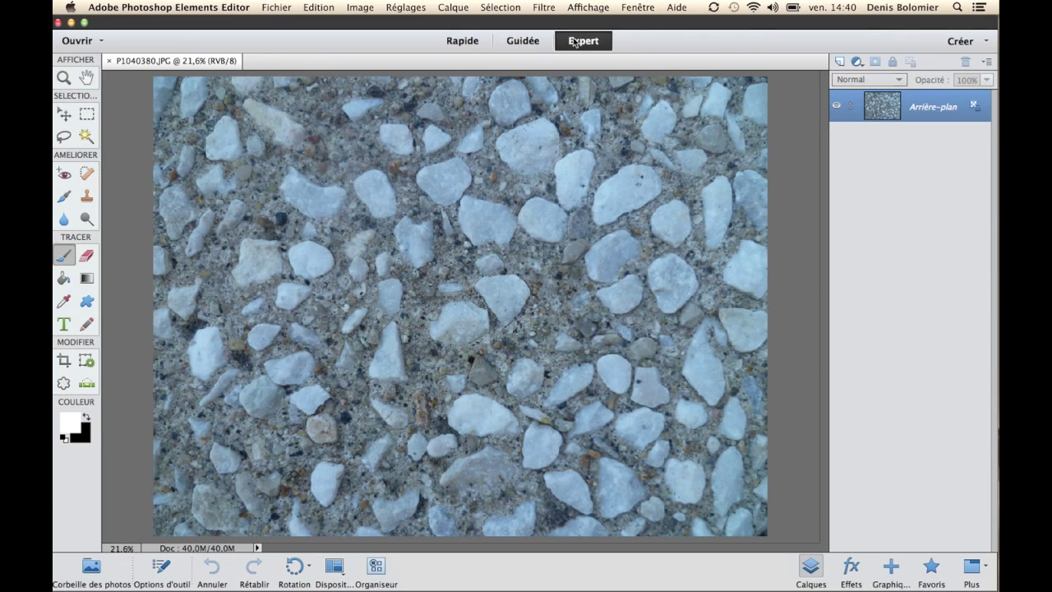
Step: Open the photo's canvas size settings and express the new width and height in percent
left_click(363, 8)
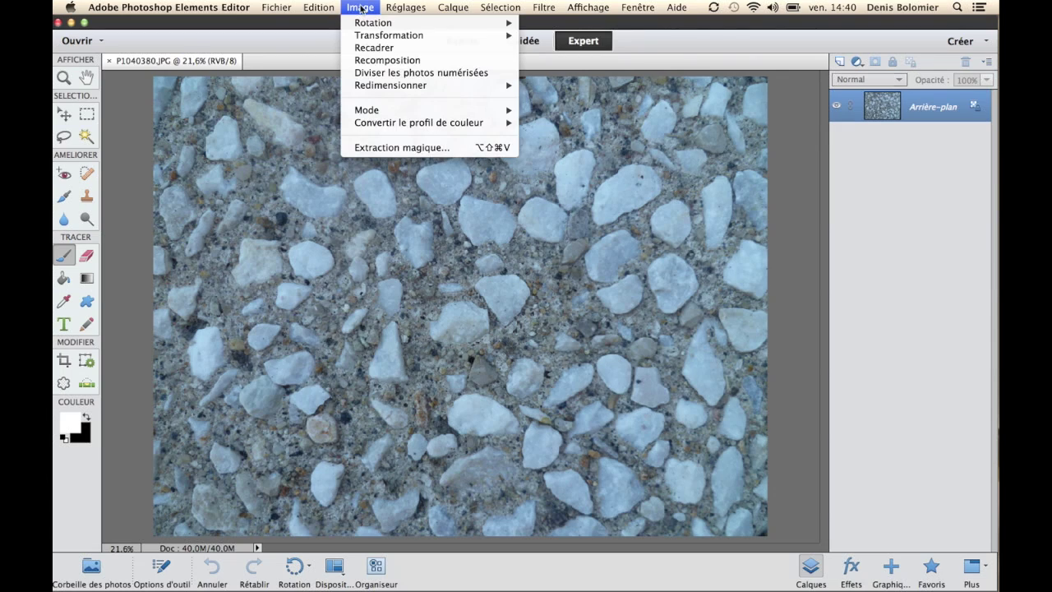
mouse_move(403, 8)
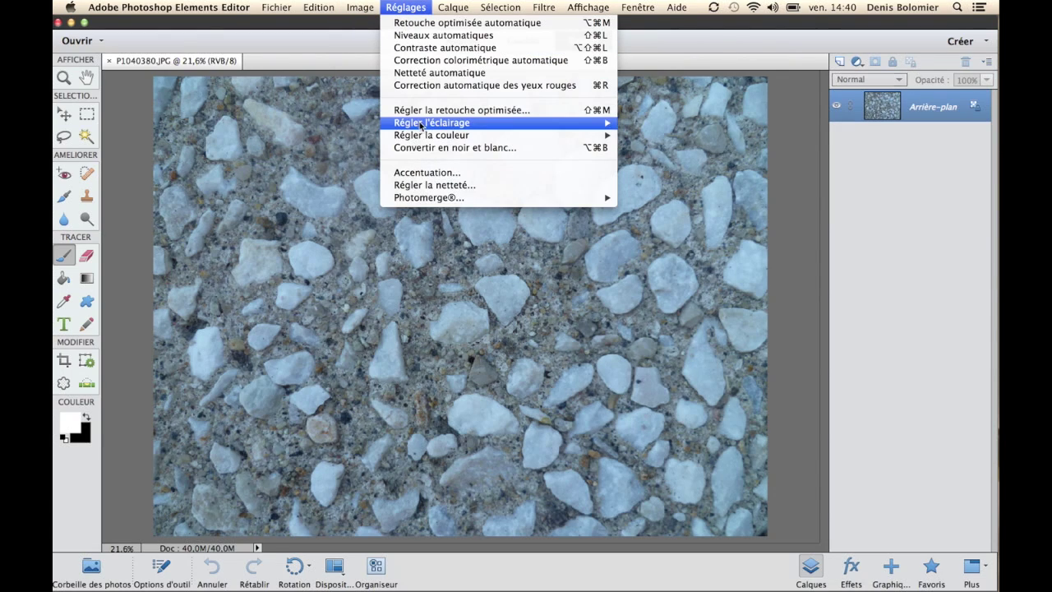
mouse_move(362, 8)
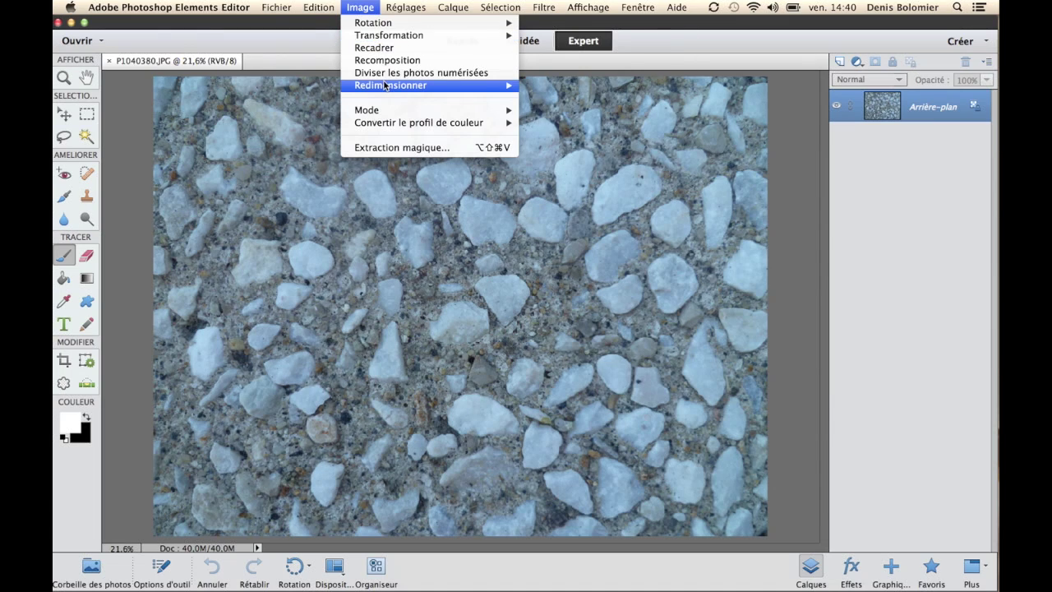
mouse_move(451, 87)
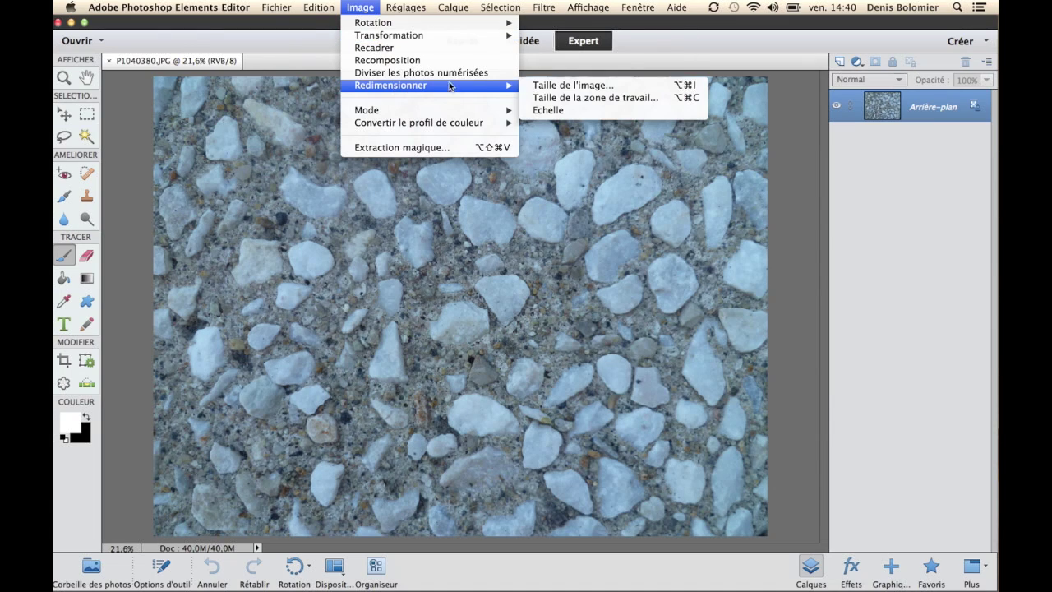
left_click(565, 98)
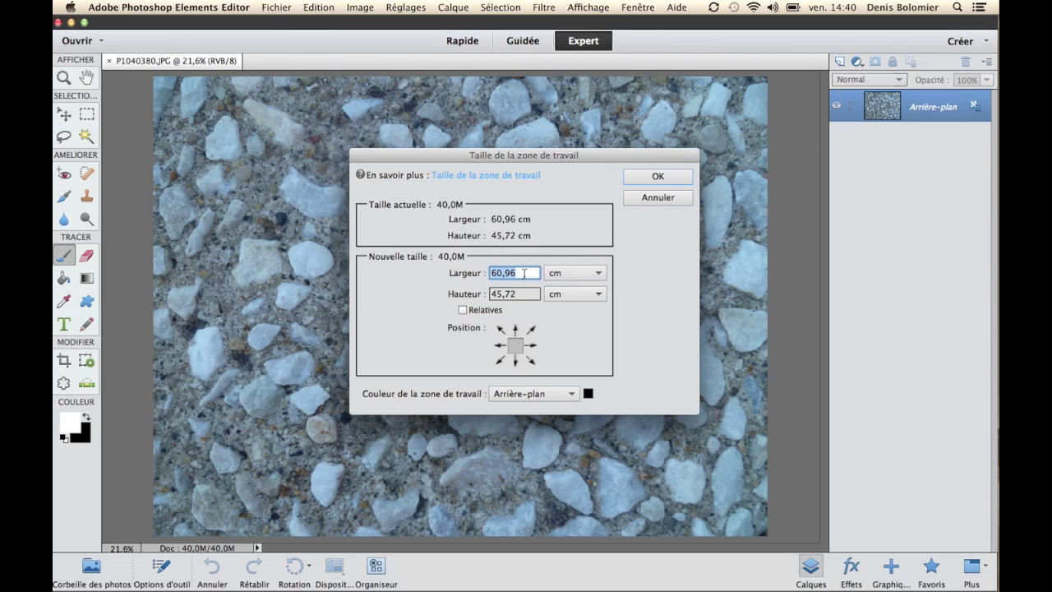
left_click(582, 273)
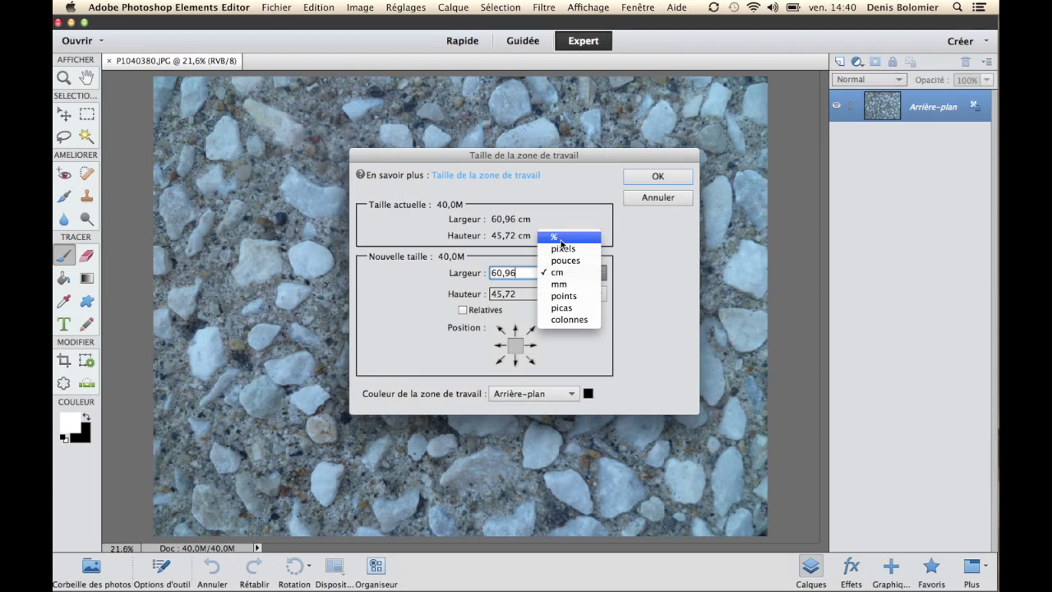
left_click(561, 238)
left_click(571, 294)
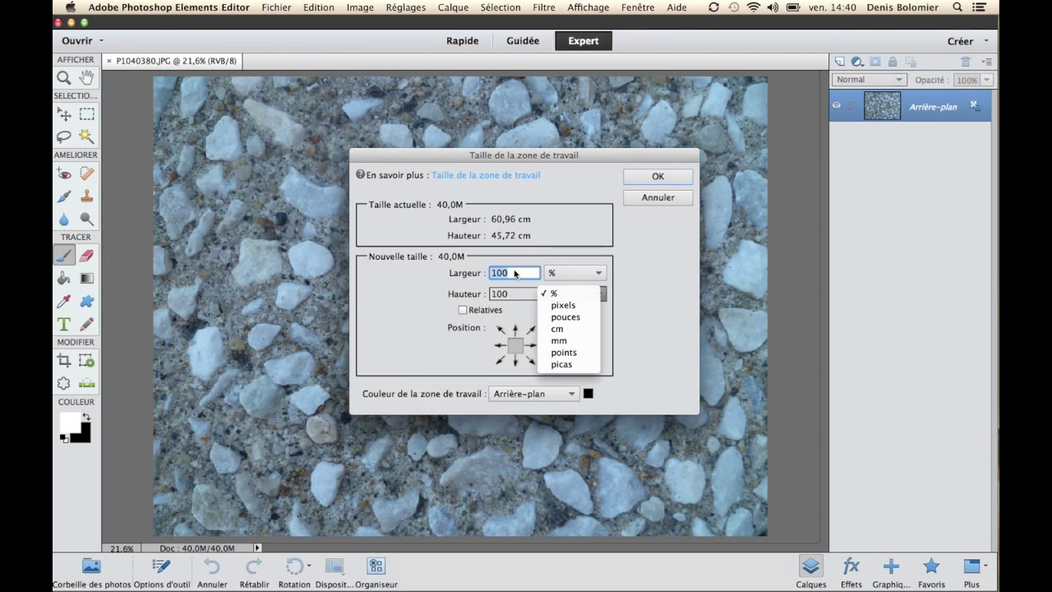
left_click(515, 273)
Step: Set the new canvas width to 200% and anchor the existing image in the canvas's upper-left corner
left_click_drag(516, 273, 440, 271)
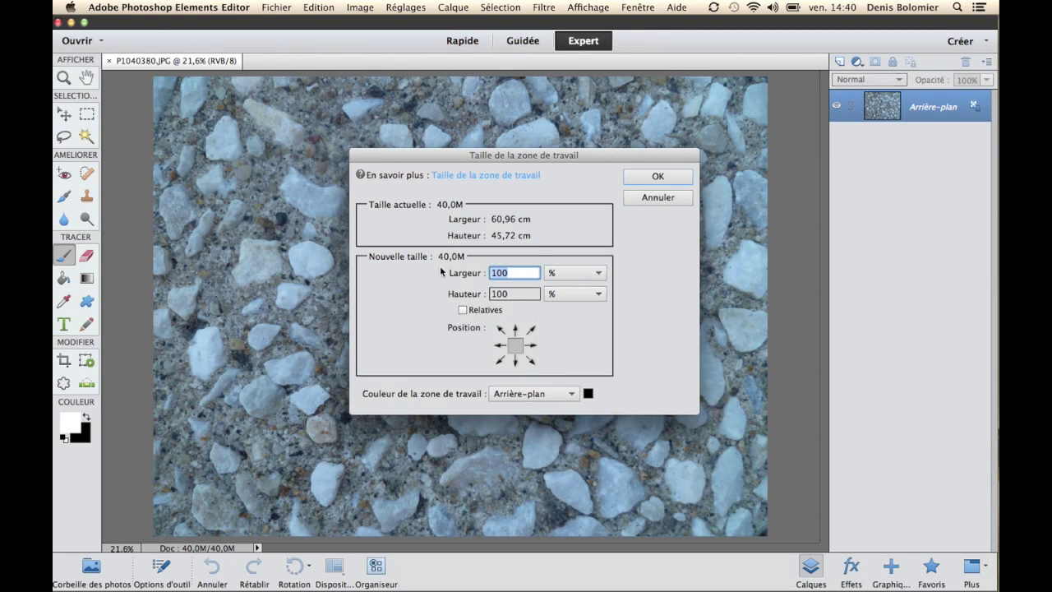
type("200")
key("Tab")
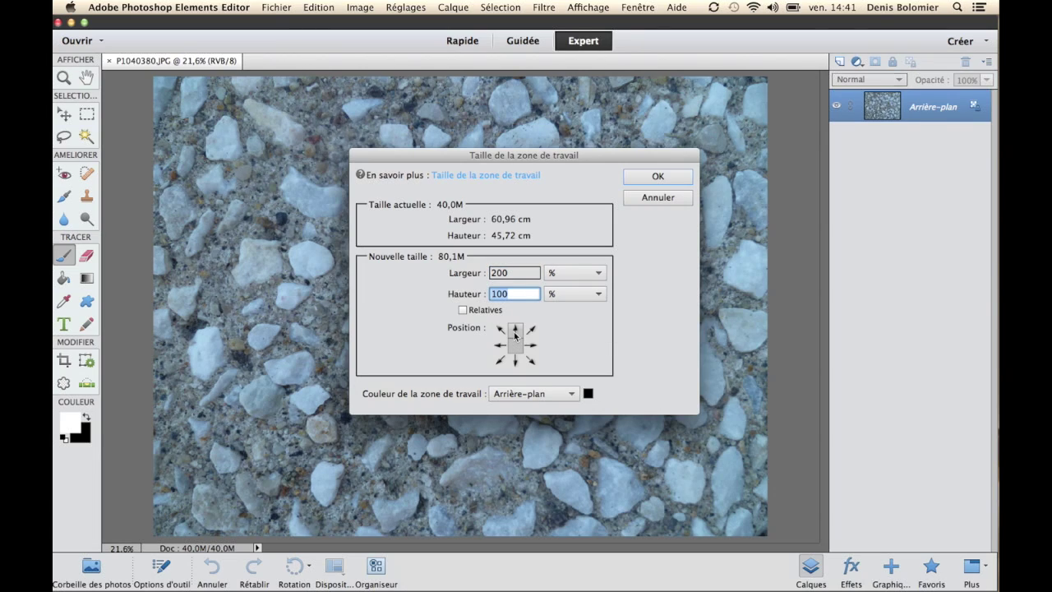
left_click(515, 333)
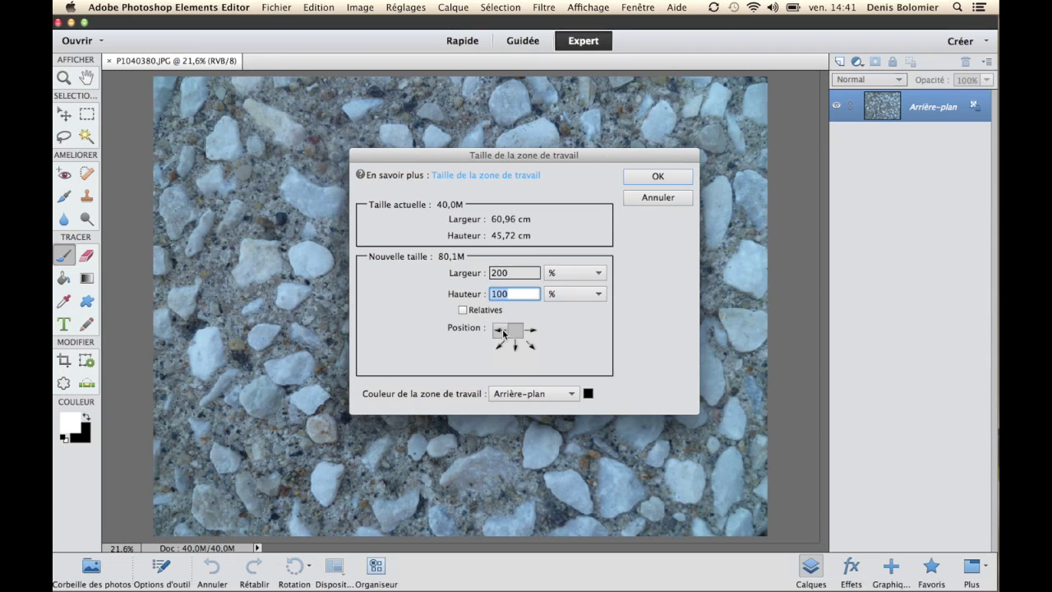
left_click(502, 330)
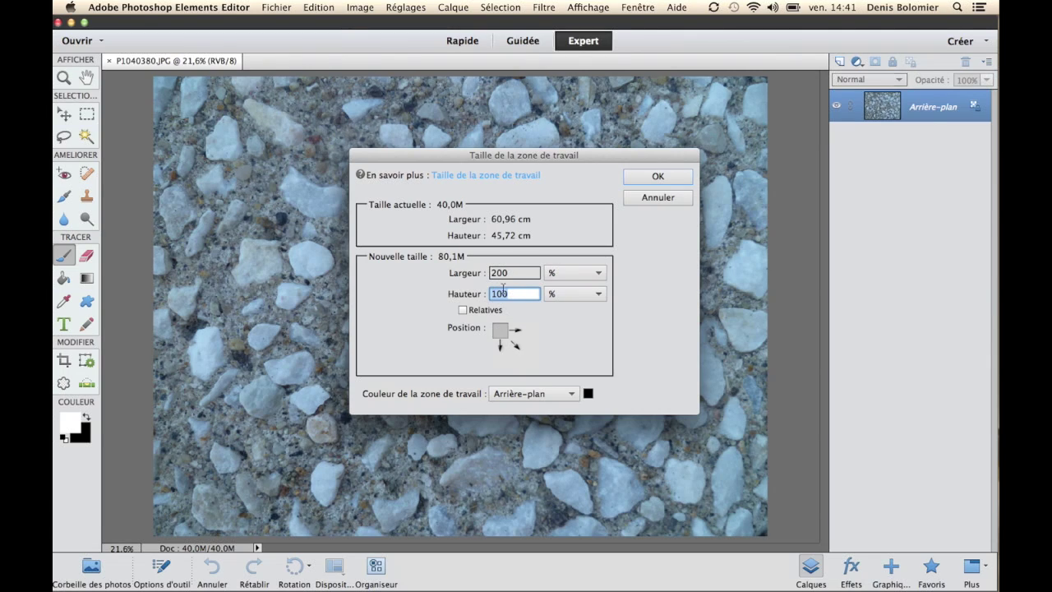
Step: Set the new canvas height to 200% and apply the canvas resize
left_click(522, 293)
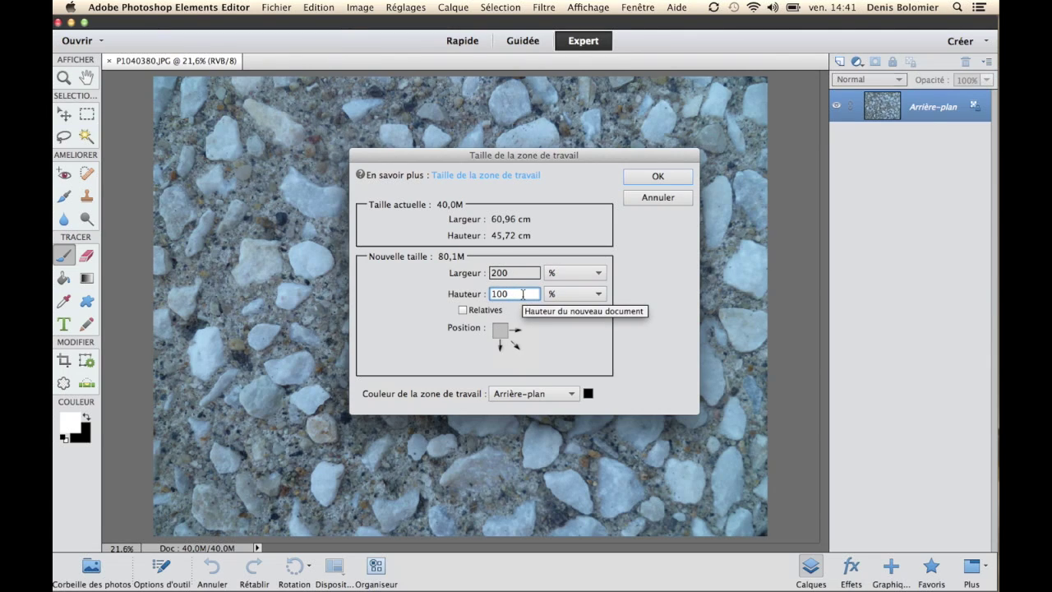
left_click_drag(522, 294, 439, 291)
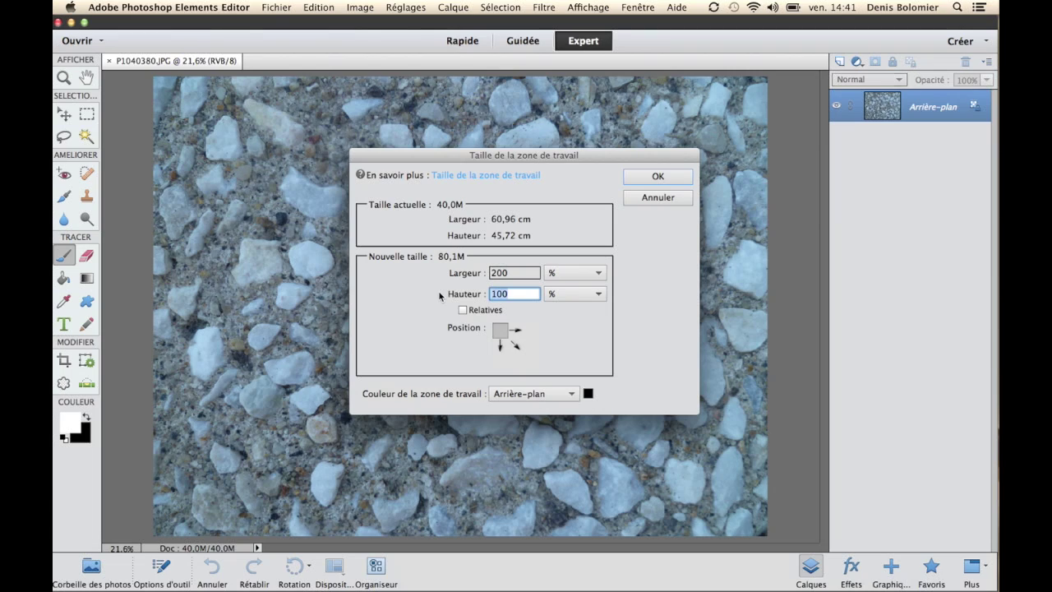
type("200")
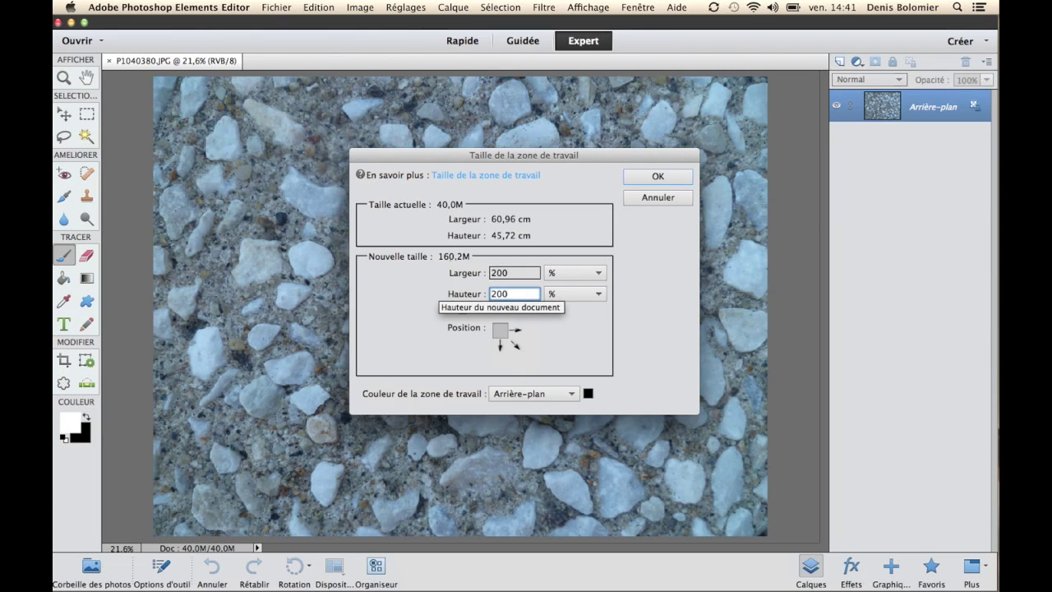
key("Return")
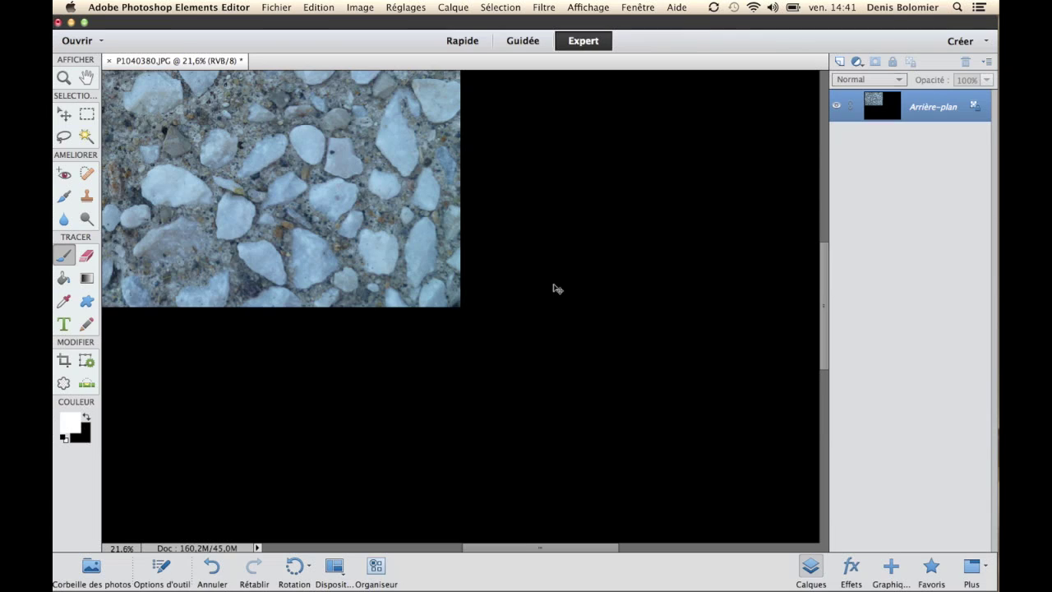
Step: Convert the background into a regular layer named Calque 0, with Normal mode and 100% opacity
scroll(557, 288, "right", 1)
scroll(554, 285, "down", 5)
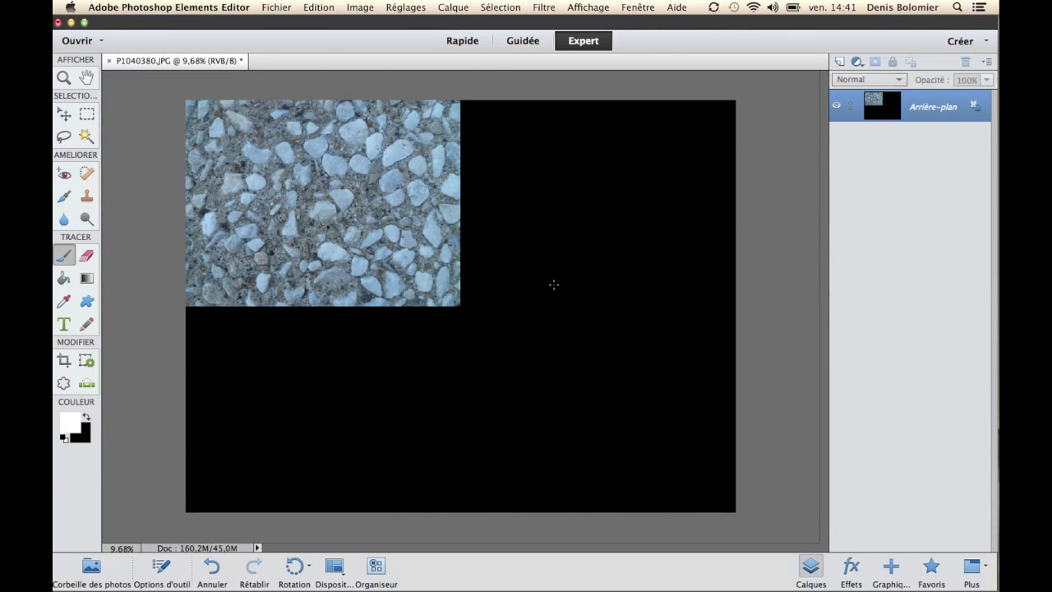
double_click(923, 119)
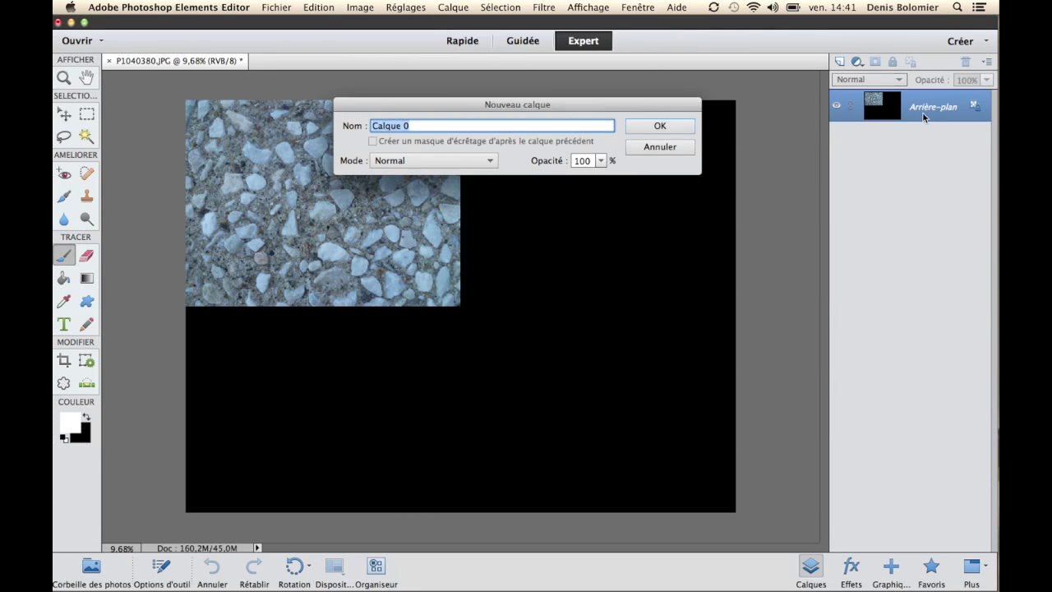
left_click(660, 126)
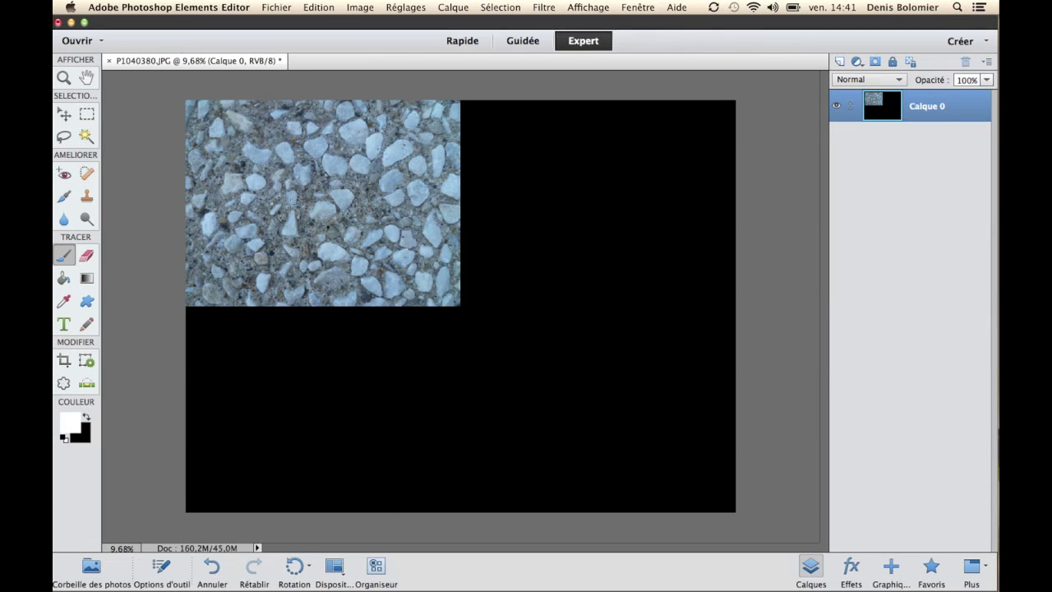
Step: Select only the gravel photo by picking the black area with the Magic Wand, contiguous pixels enabled, and inverting the selection
left_click(87, 136)
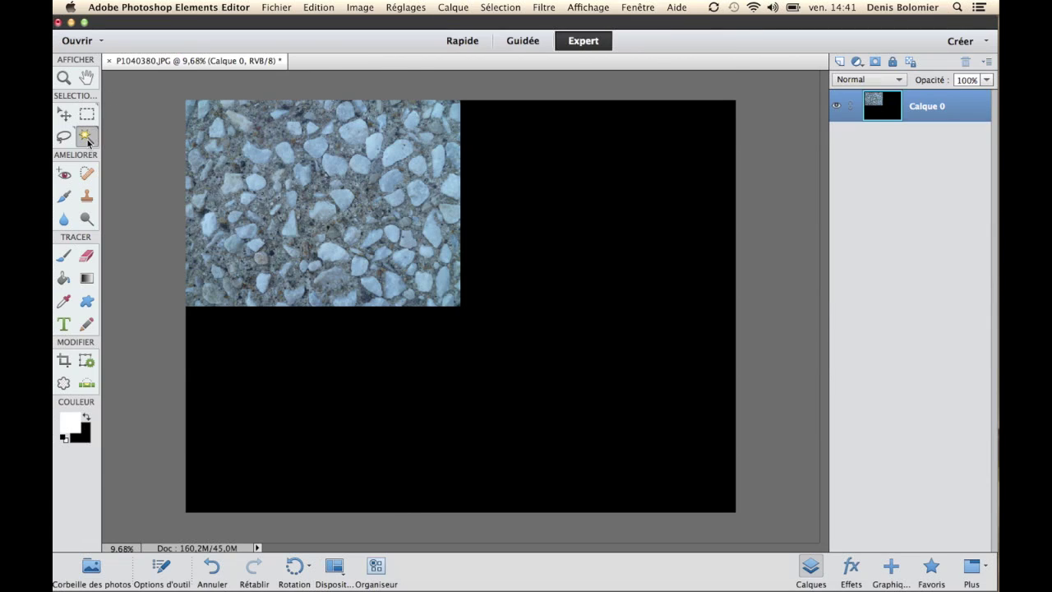
left_click(651, 297)
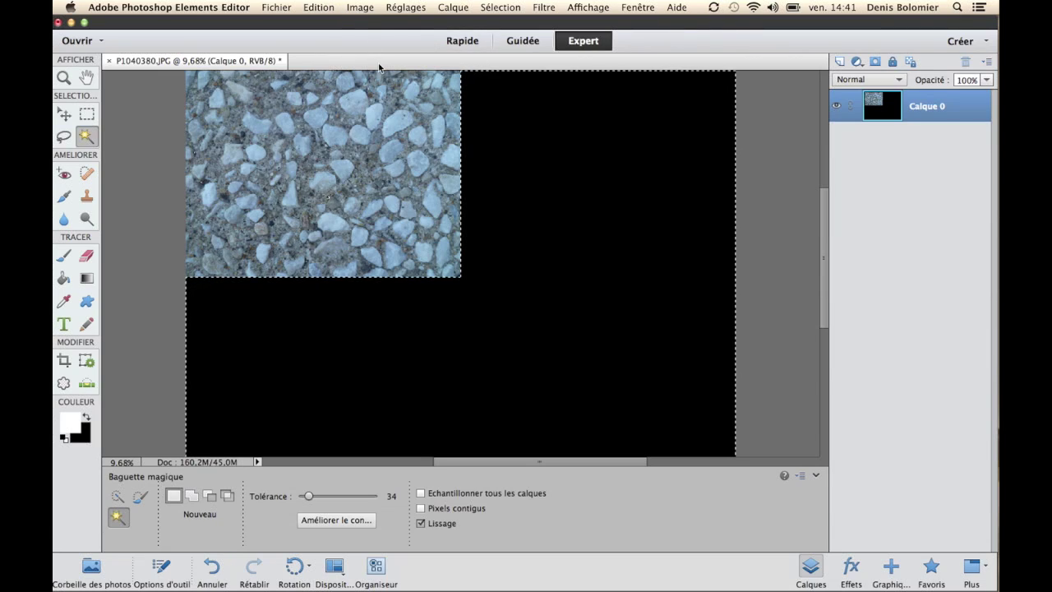
key("super+shift+i")
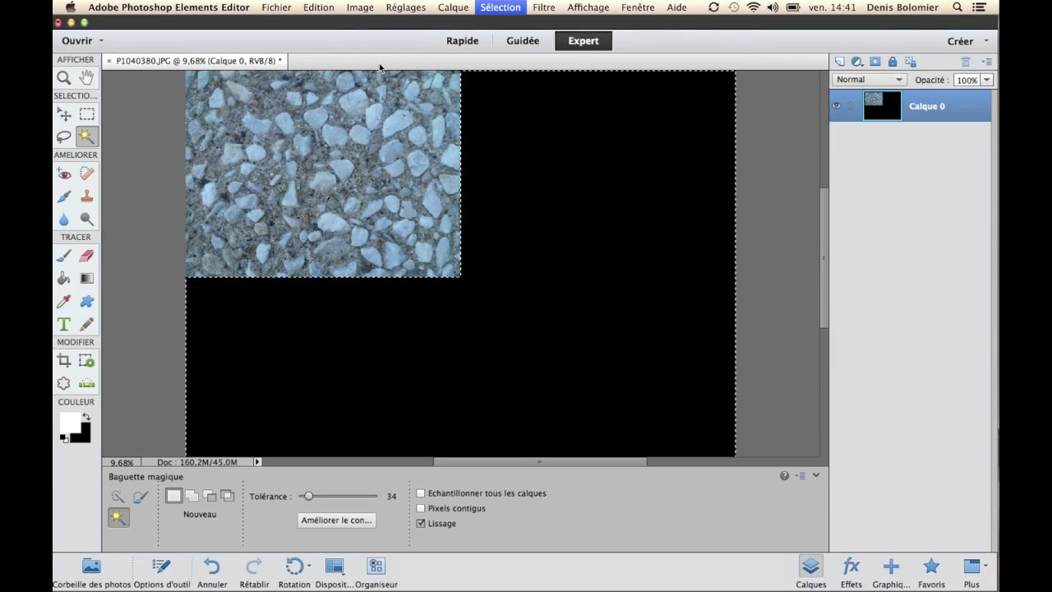
scroll(408, 143, "up", 3)
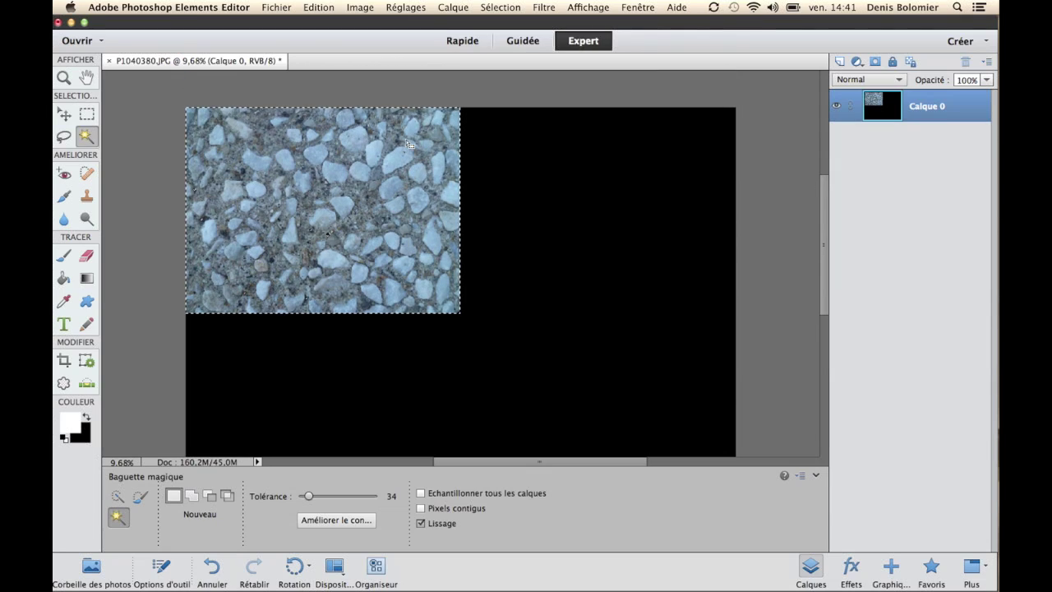
scroll(409, 143, "down", 1)
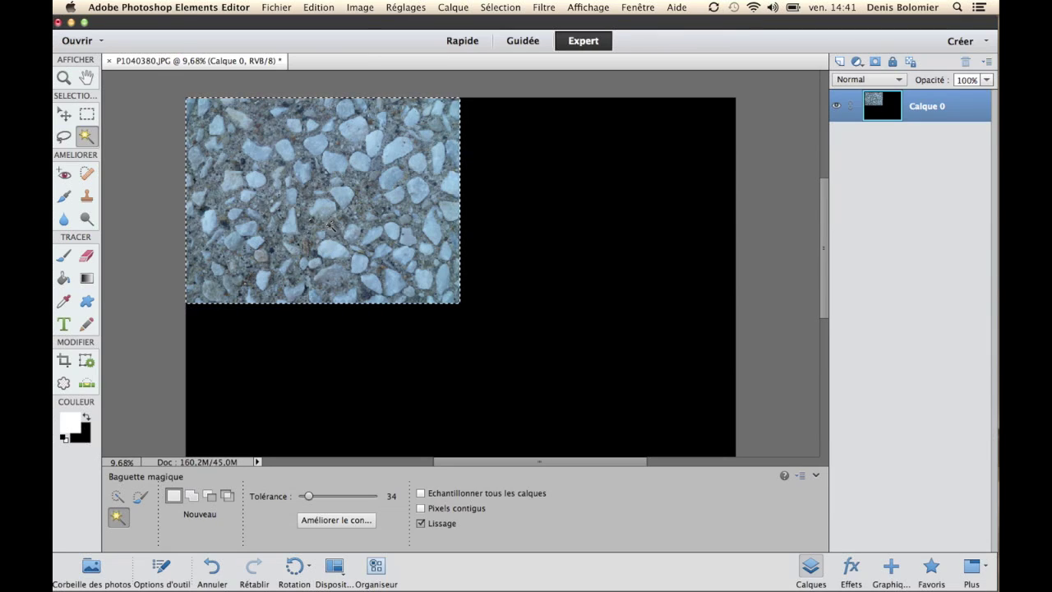
left_click(422, 510)
left_click(589, 331)
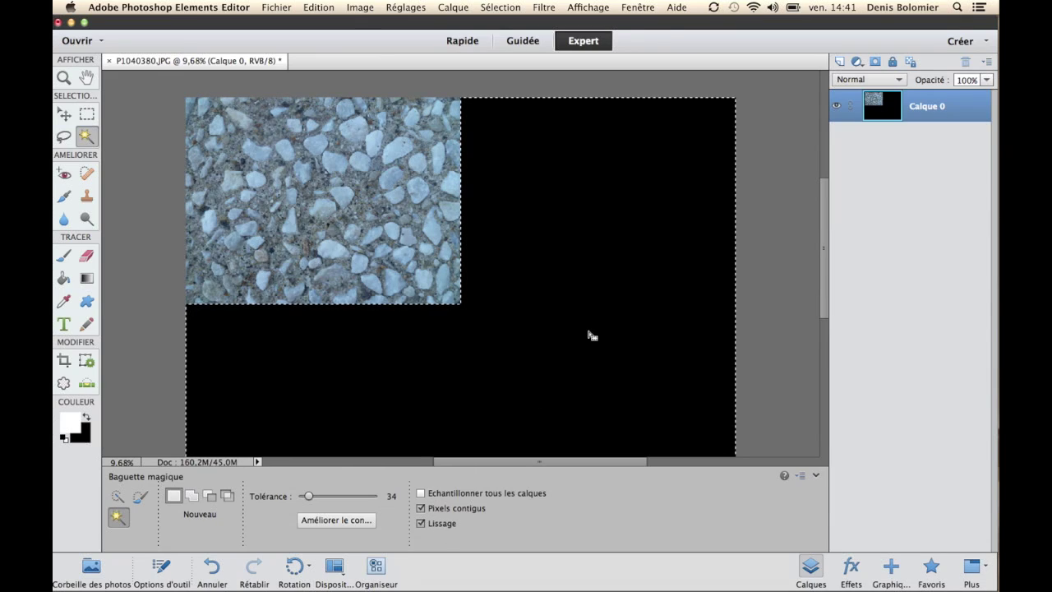
key("super+shift+i")
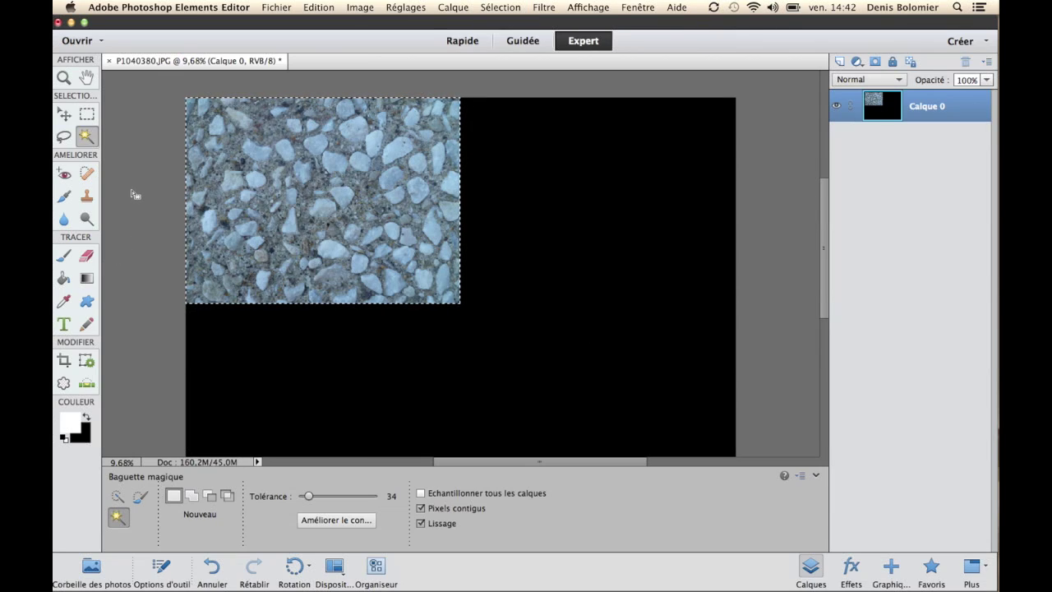
Step: Duplicate the selected gravel photo into the empty upper-right quarter of the canvas, flush with the original
left_click(64, 114)
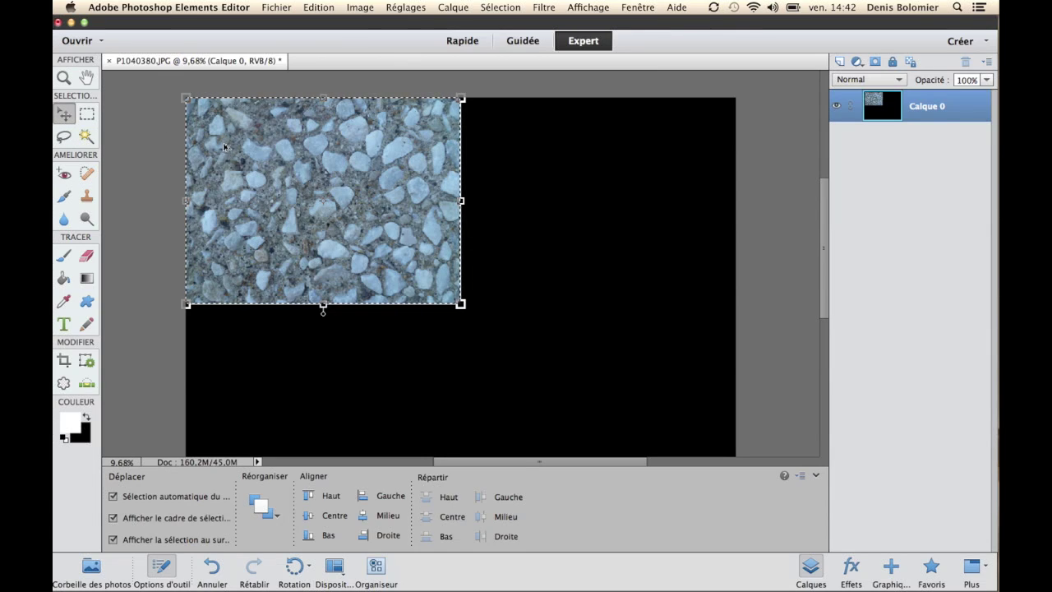
left_click_drag(243, 173, 244, 172)
left_click_drag(381, 182, 517, 175)
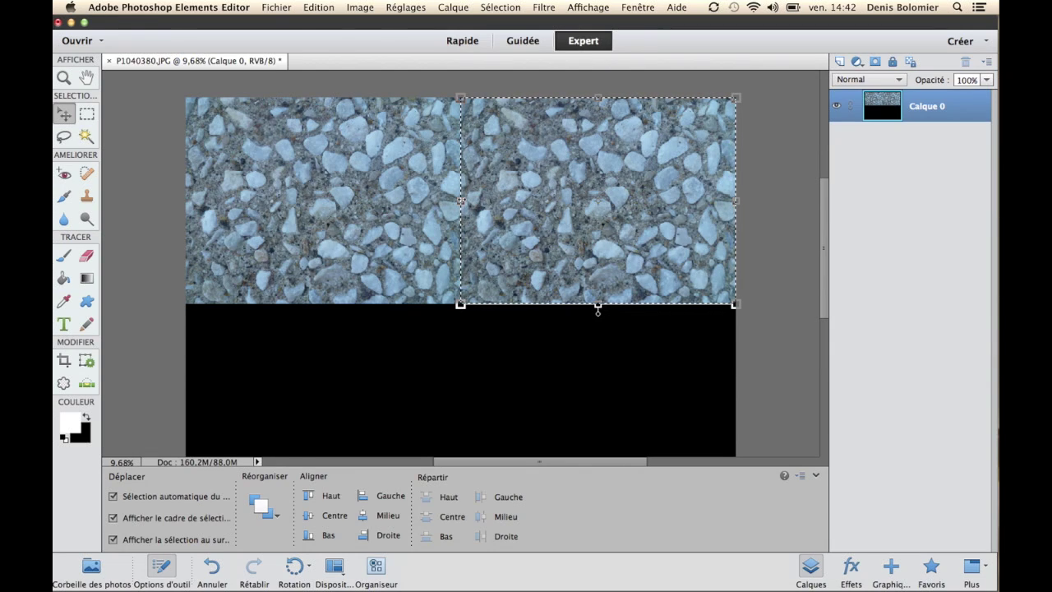
left_click_drag(460, 199, 578, 201)
left_click_drag(639, 214, 640, 214)
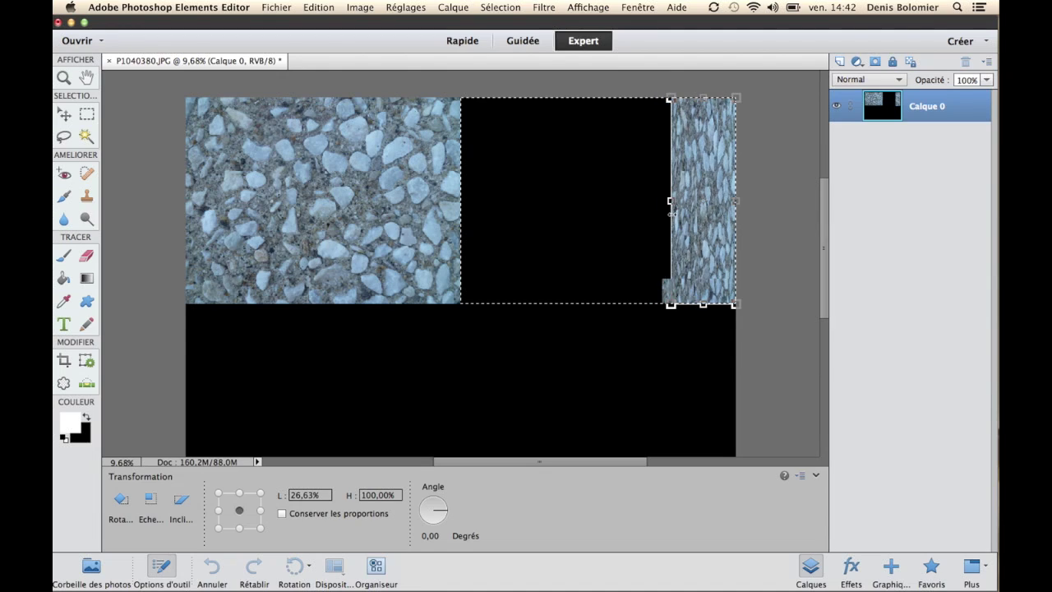
left_click_drag(671, 214, 671, 215)
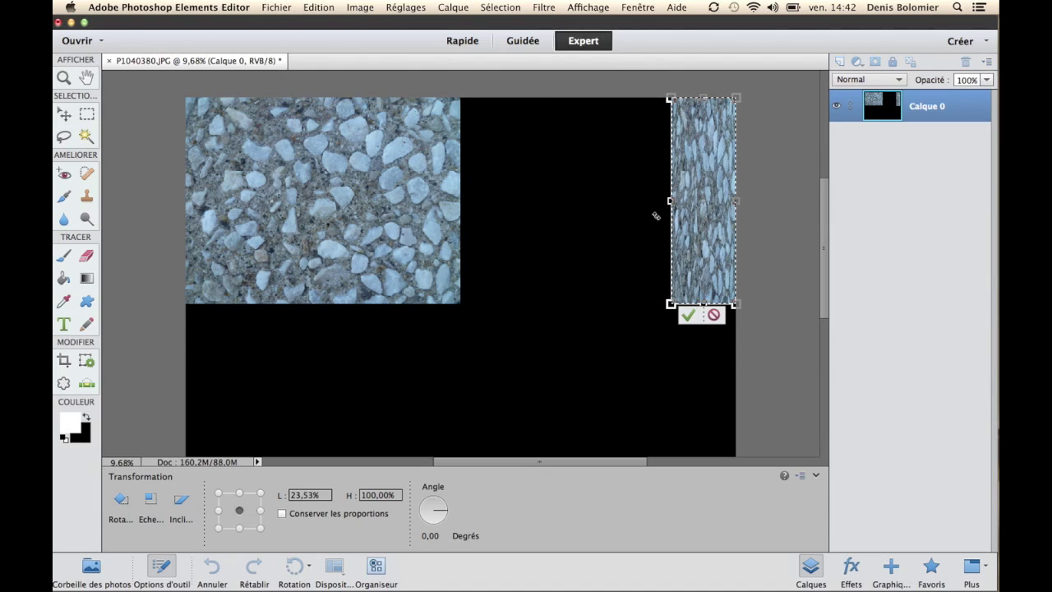
left_click(714, 315)
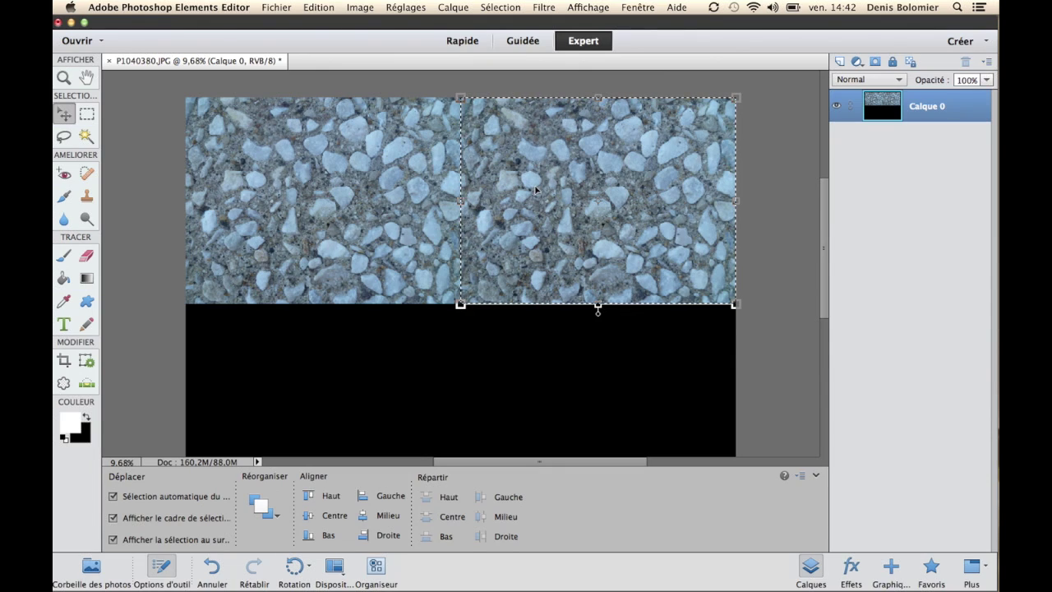
Step: Slide the gravel copy horizontally until its left edge lies midway across the upper-right quarter, overhanging the canvas edge
key("super+d")
left_click_drag(552, 190, 557, 189)
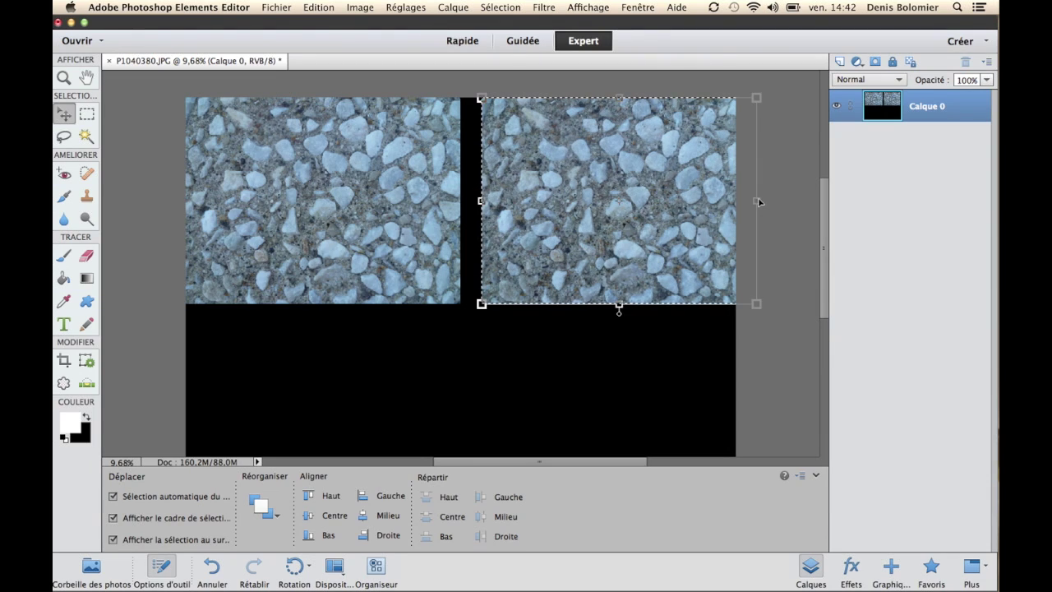
left_click_drag(524, 220, 640, 221)
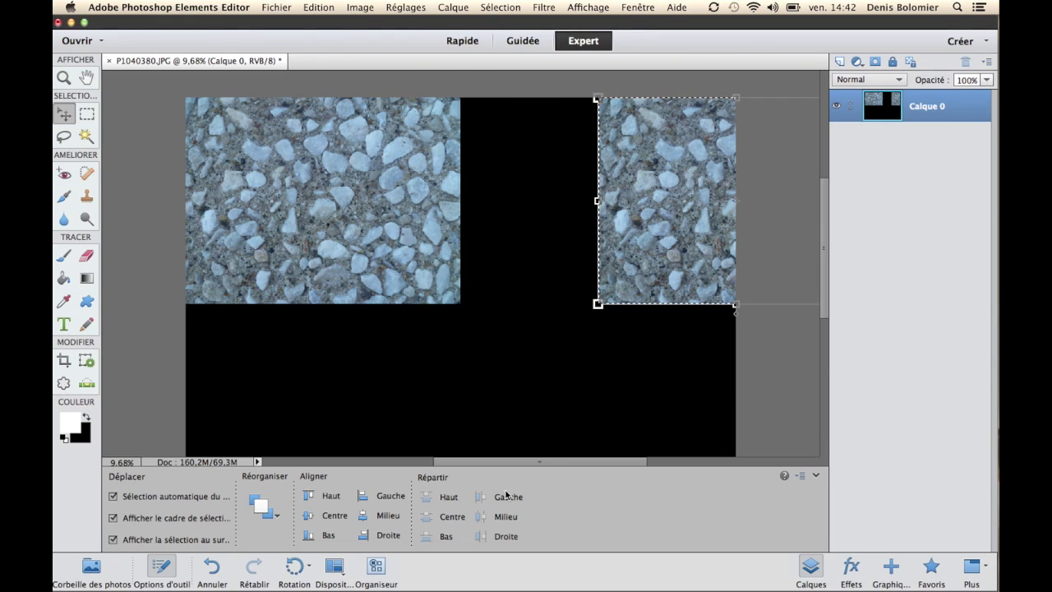
left_click_drag(513, 464, 564, 460)
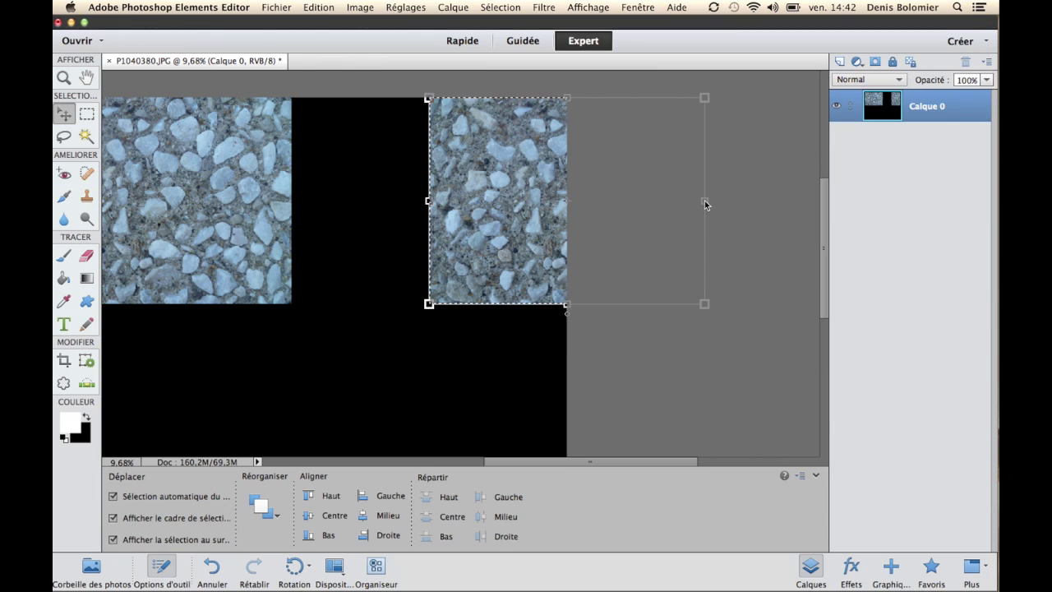
Step: Mirror the overhanging copy horizontally to a width of -99.73%, filling the upper-right quarter, and apply the transformation
left_click_drag(705, 201, 293, 195)
left_click_drag(428, 200, 567, 200)
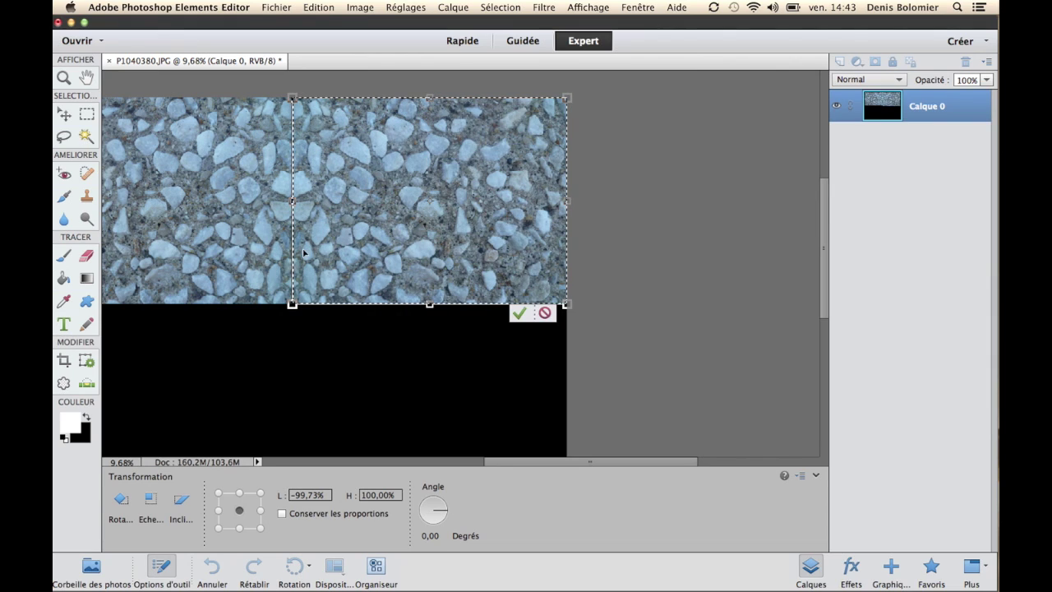
left_click(519, 313)
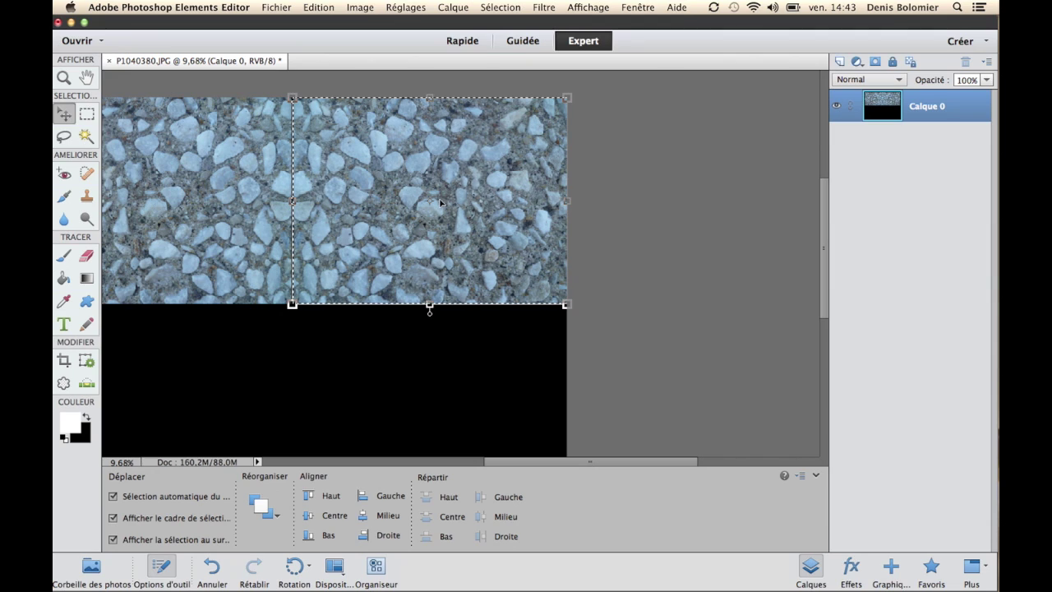
Step: Deselect the mirrored copy, then select the whole upper gravel band by picking the black area with the Magic Wand and inverting
scroll(357, 226, "down", 3)
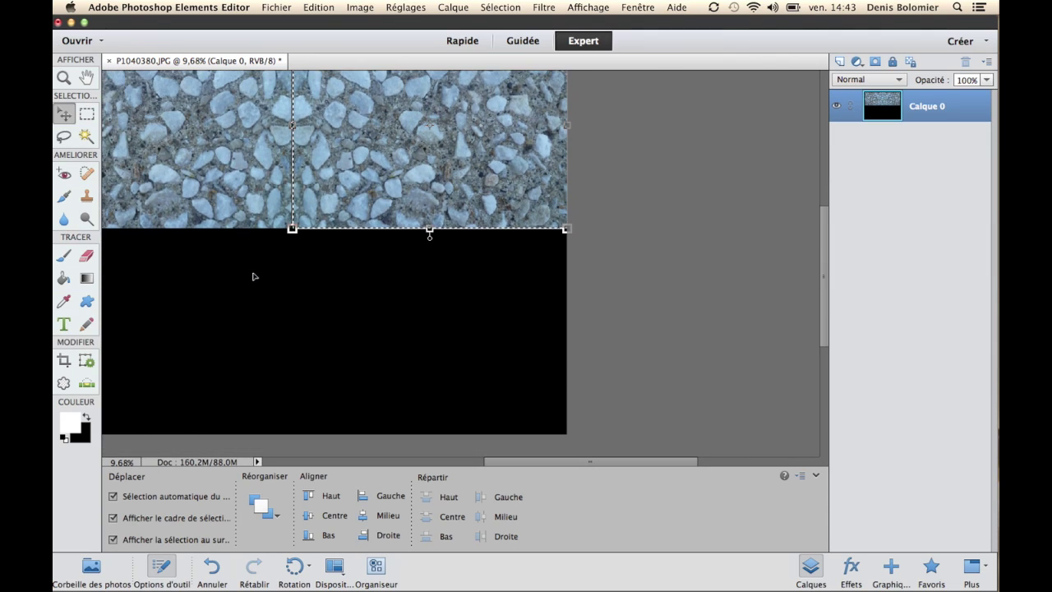
scroll(315, 226, "up", 3)
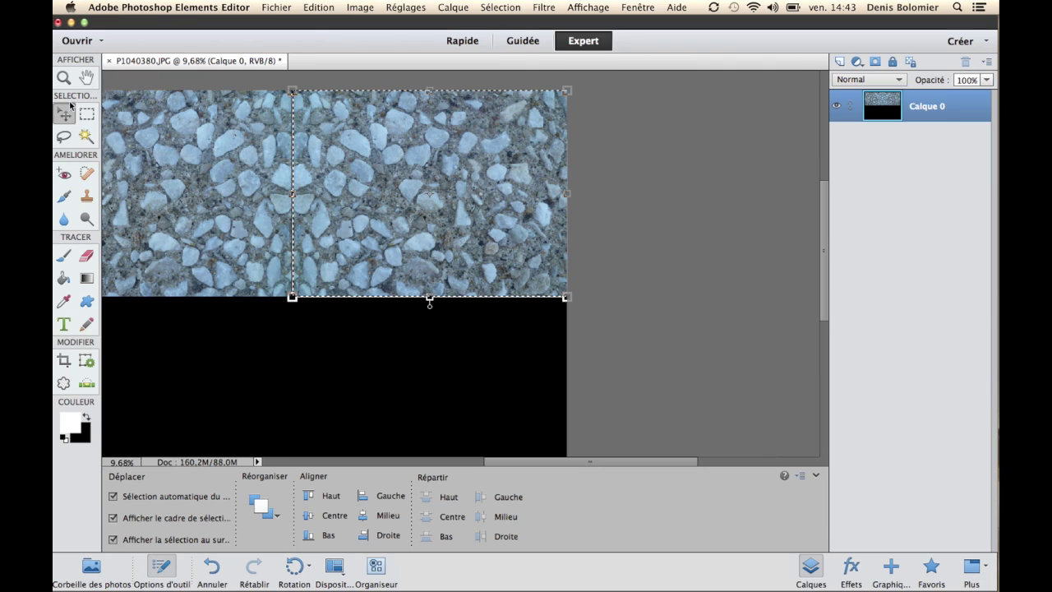
left_click_drag(201, 180, 396, 174)
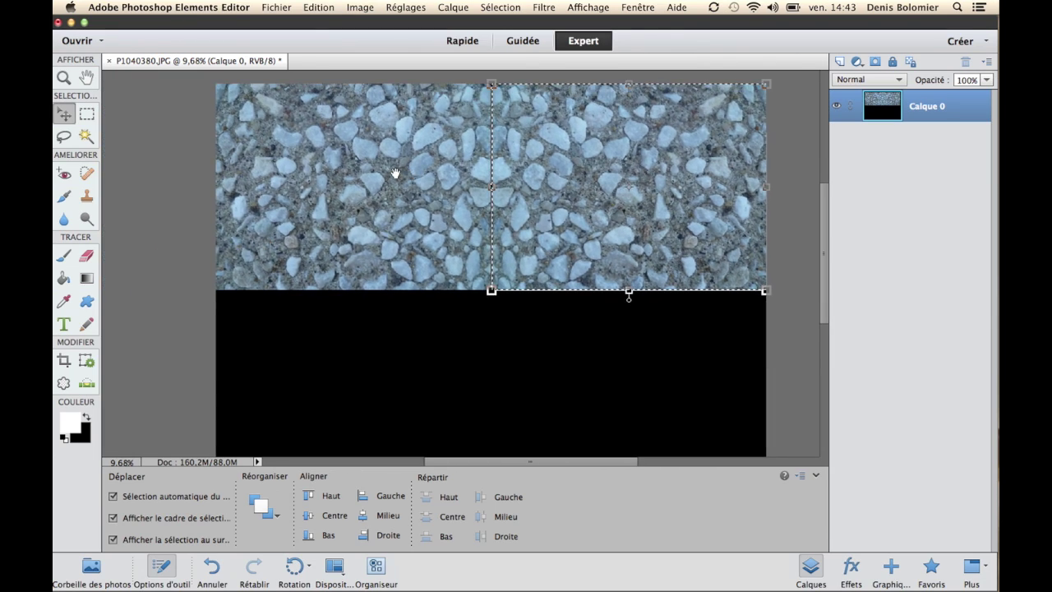
key("super+d")
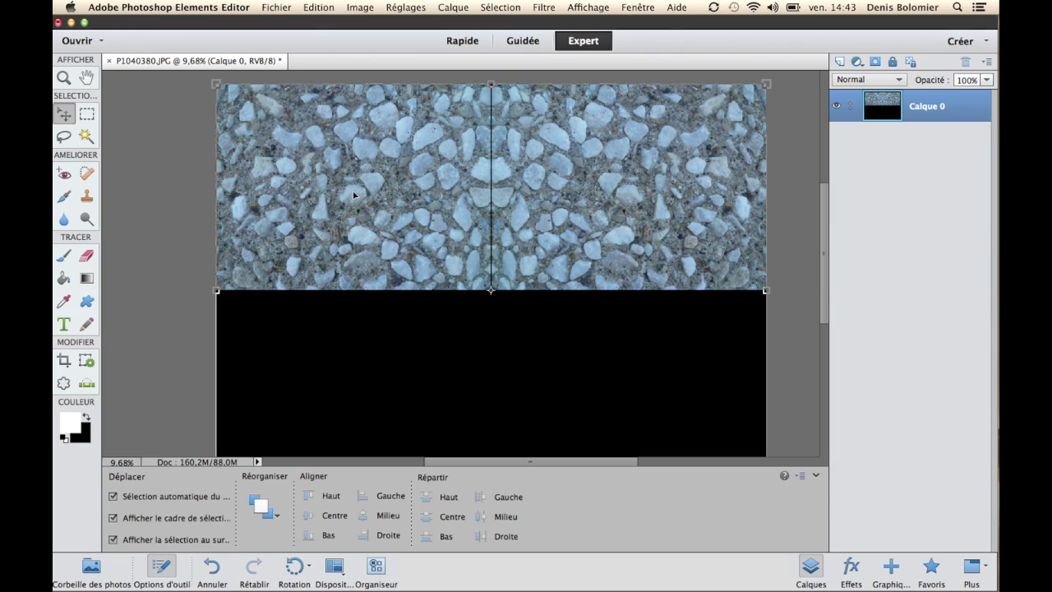
left_click(86, 136)
left_click(382, 387)
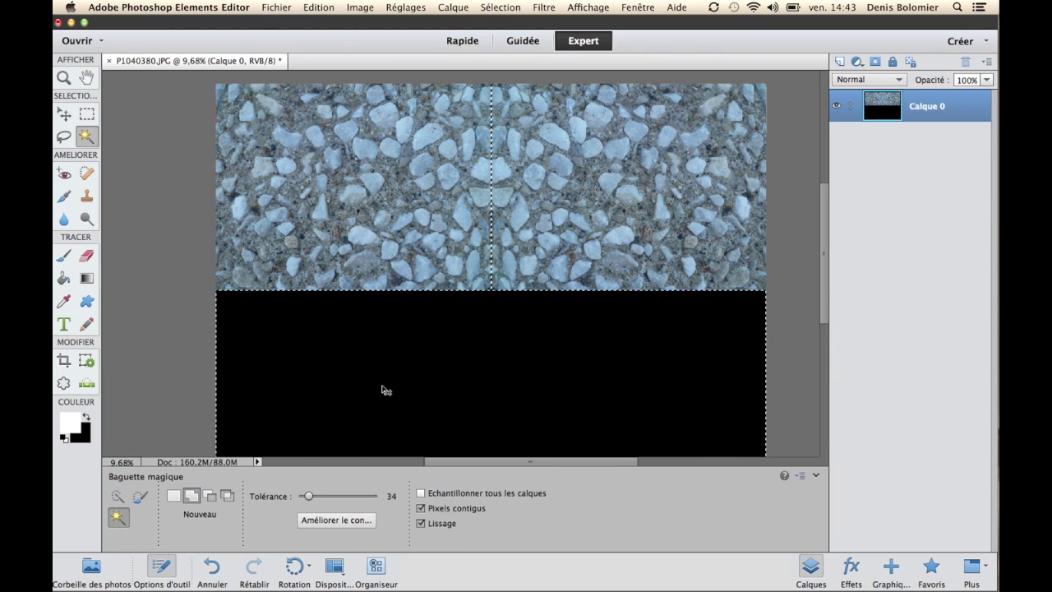
key("shift+super+i")
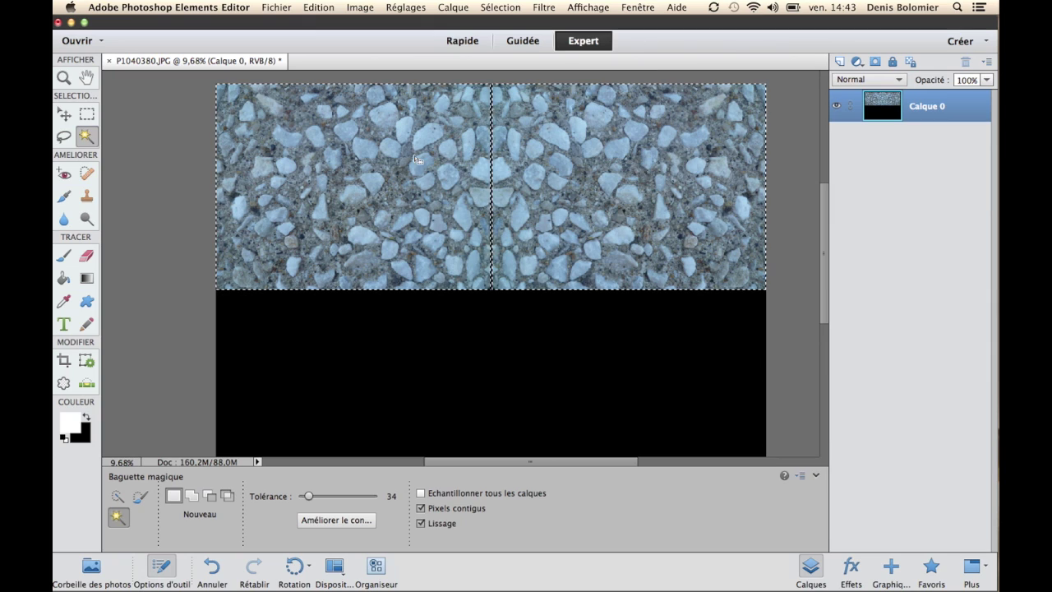
Step: Duplicate the selected upper gravel band into the black lower half of the canvas, flush beneath the original band
left_click(64, 114)
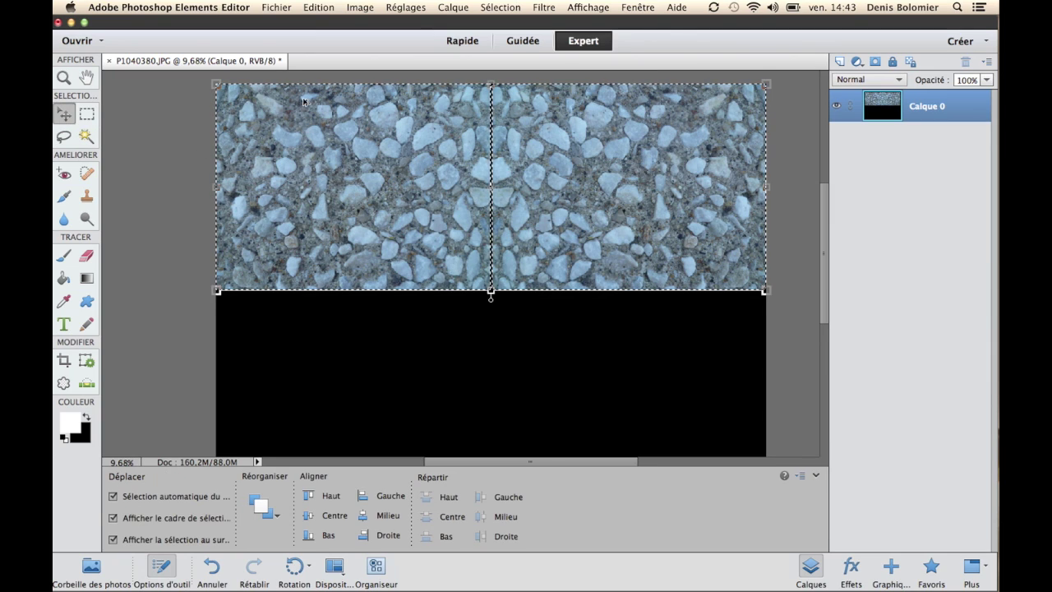
left_click_drag(301, 110, 304, 312)
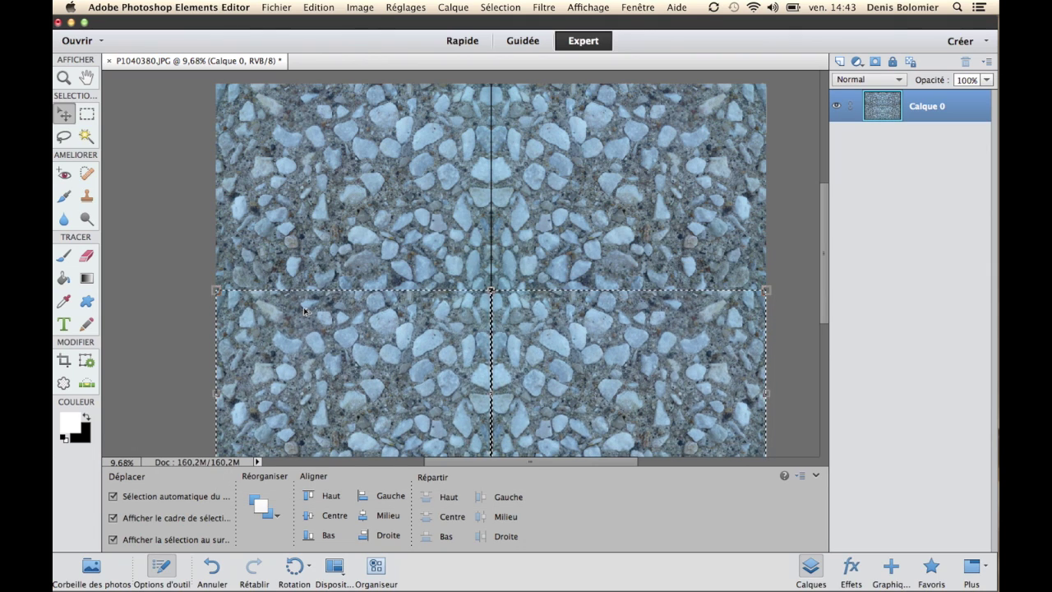
scroll(194, 300, "down", 3)
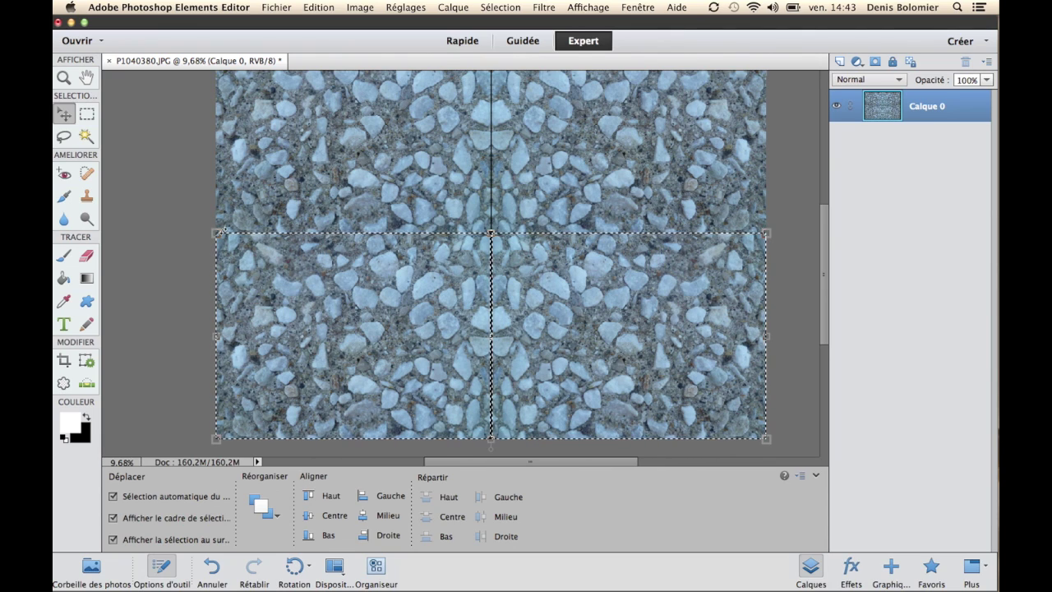
Step: Rotate the lower gravel band by -179.9 degrees and mirror it horizontally within the lower half, applying the transformation and clearing the selection
left_click_drag(216, 229, 728, 428)
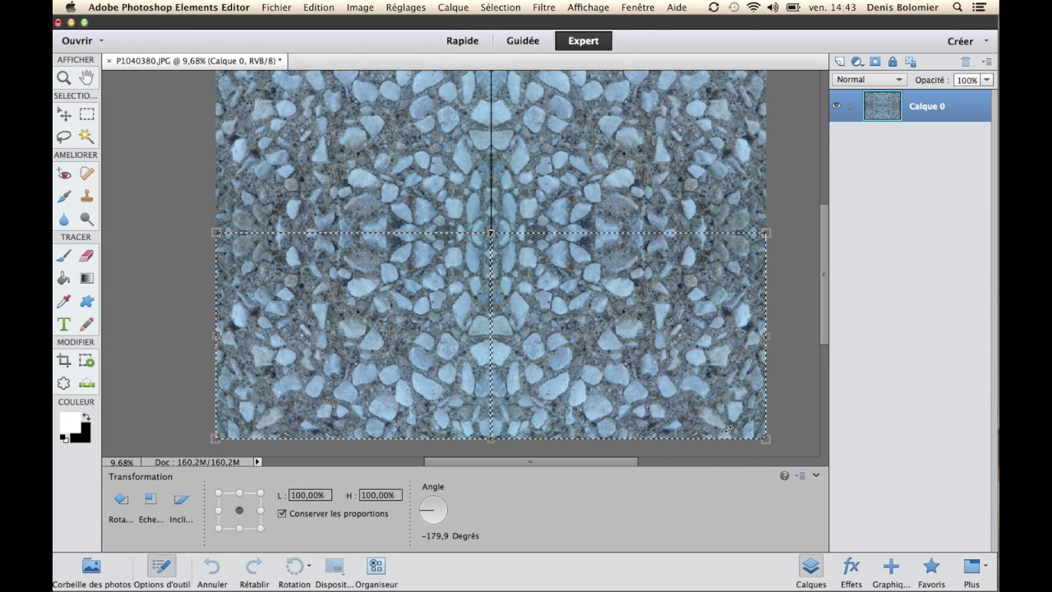
left_click_drag(728, 428, 728, 429)
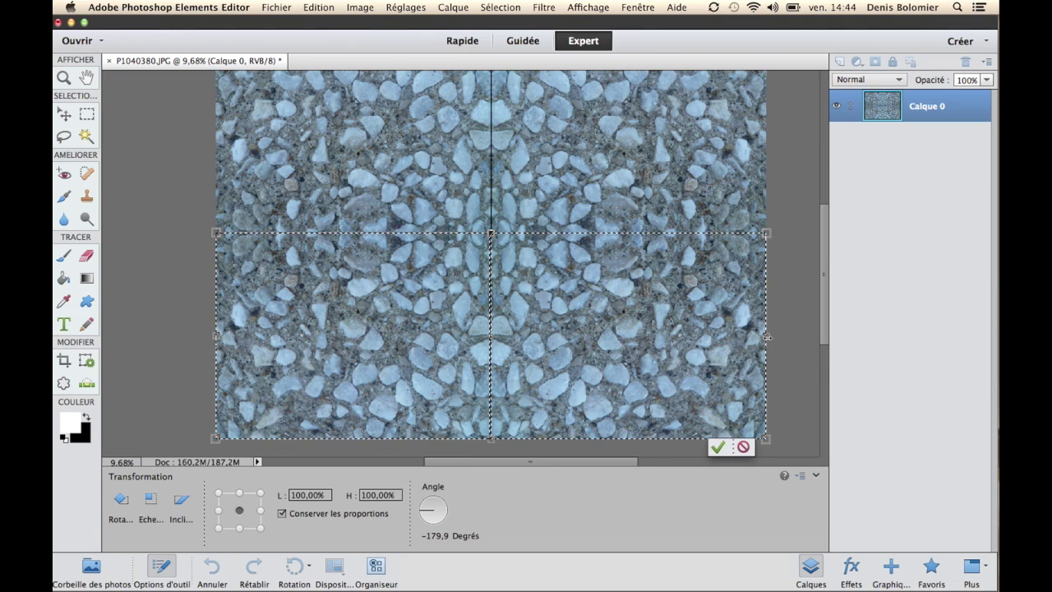
mouse_move(766, 337)
left_mouse_down()
mouse_move(325, 322)
mouse_move(766, 327)
left_mouse_up()
left_click_drag(326, 336, 216, 335)
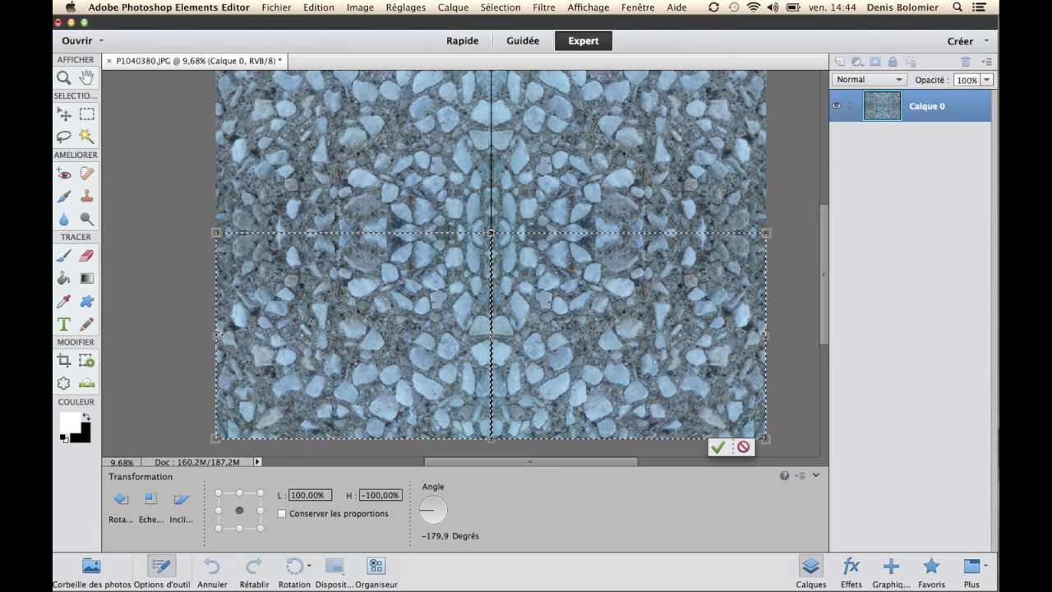
left_click(719, 449)
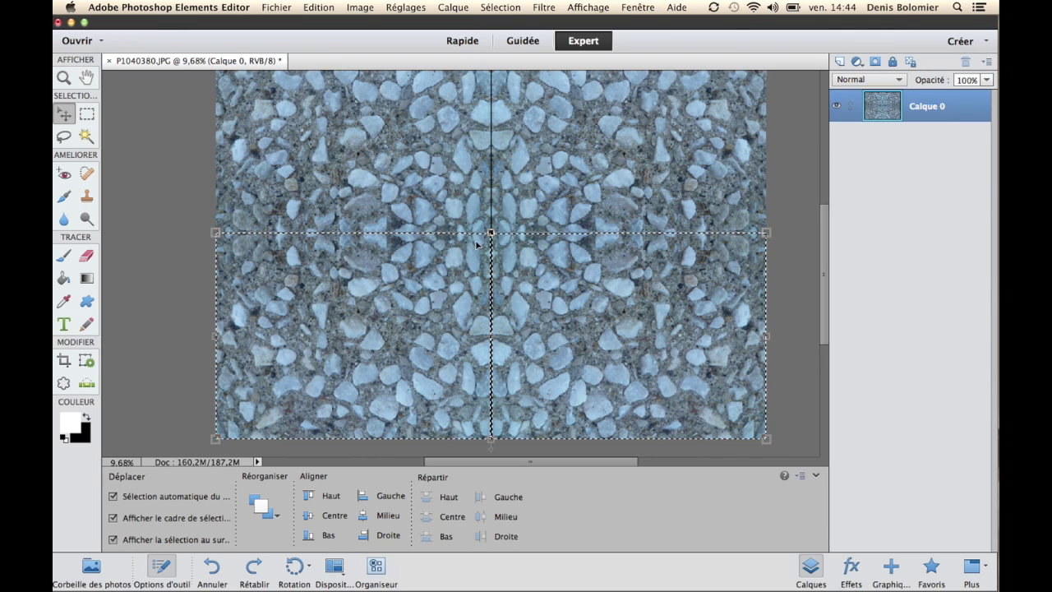
key("super+d")
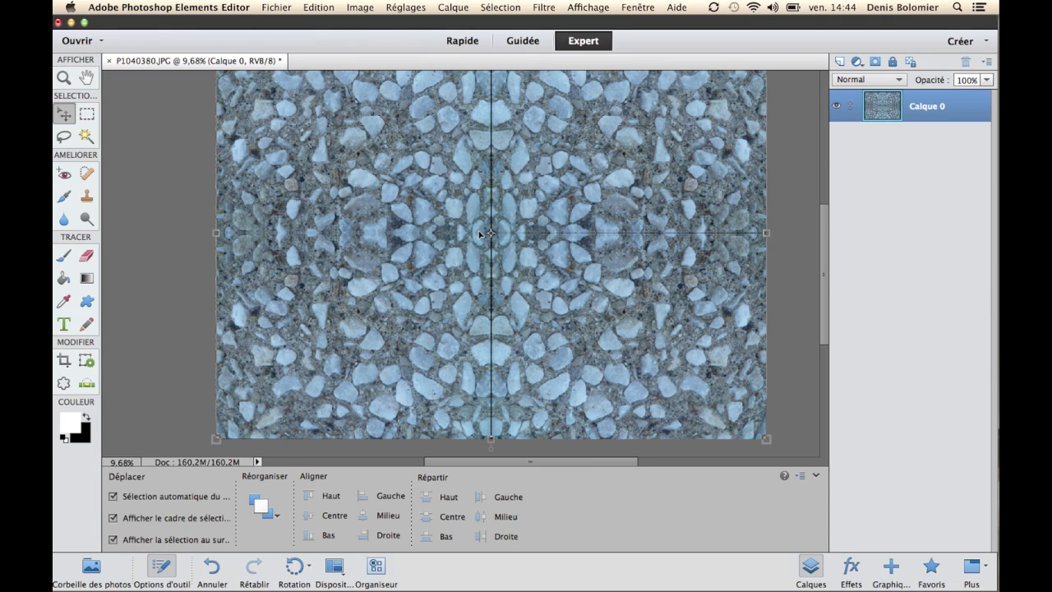
Step: Activate the Clone Stamp with the soft 65 px brush from the default shapes and dismiss the missing-source alert
scroll(517, 209, "down", 3)
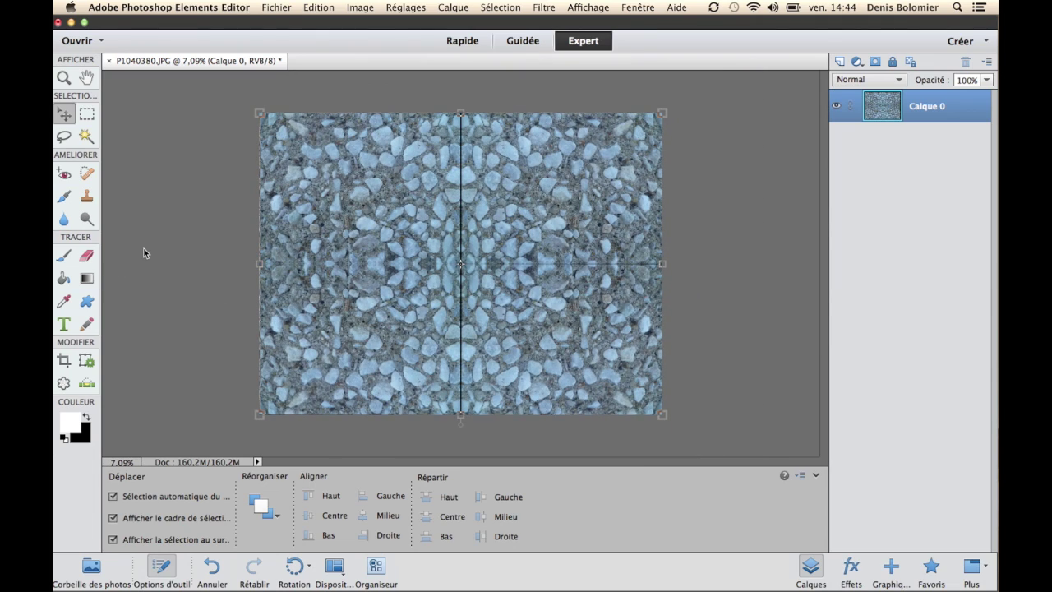
left_click(87, 195)
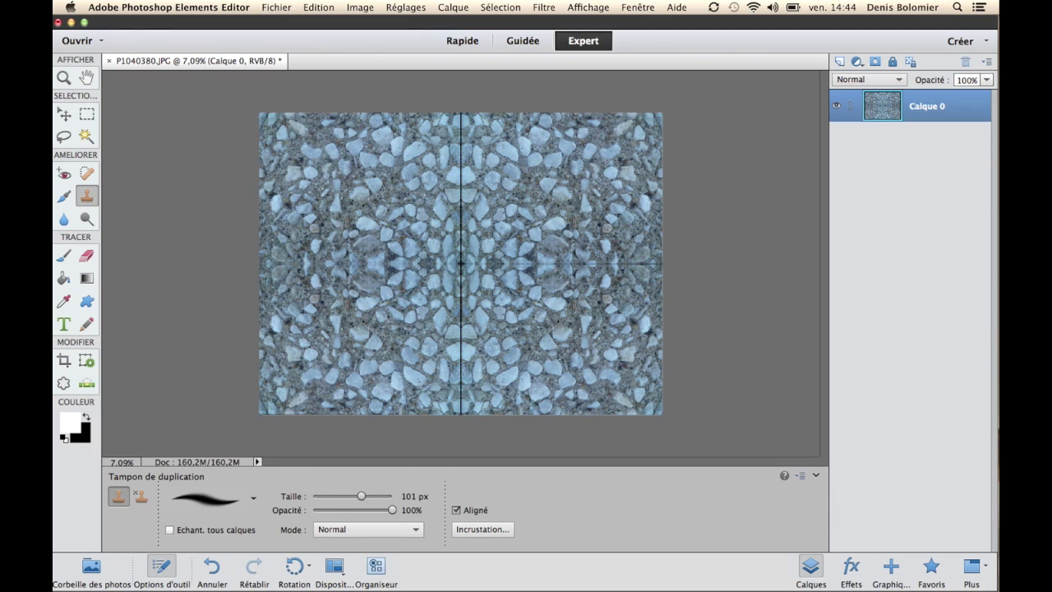
left_click(243, 499)
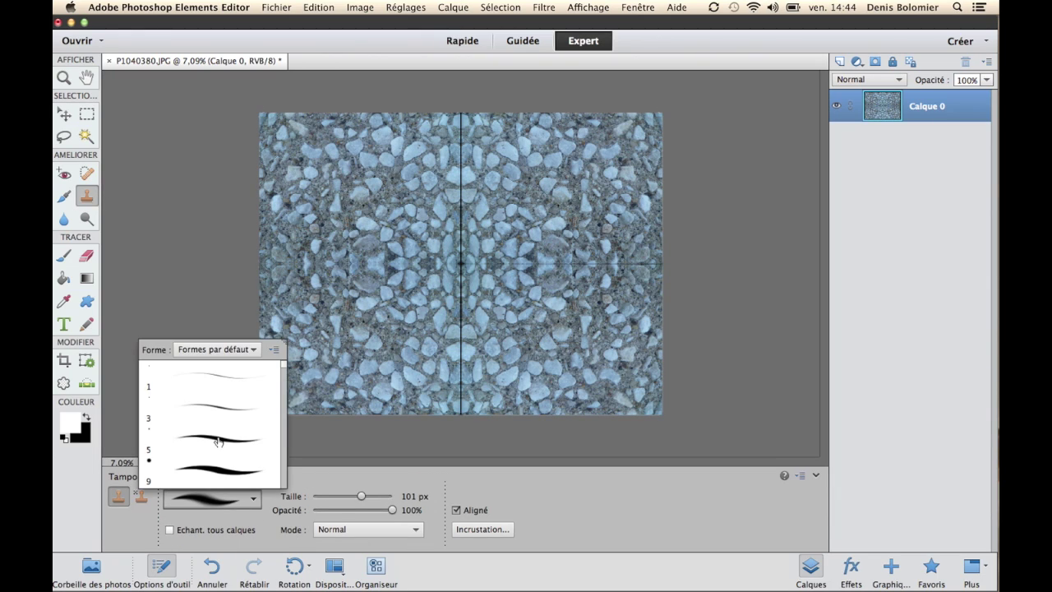
scroll(223, 425, "down", 5)
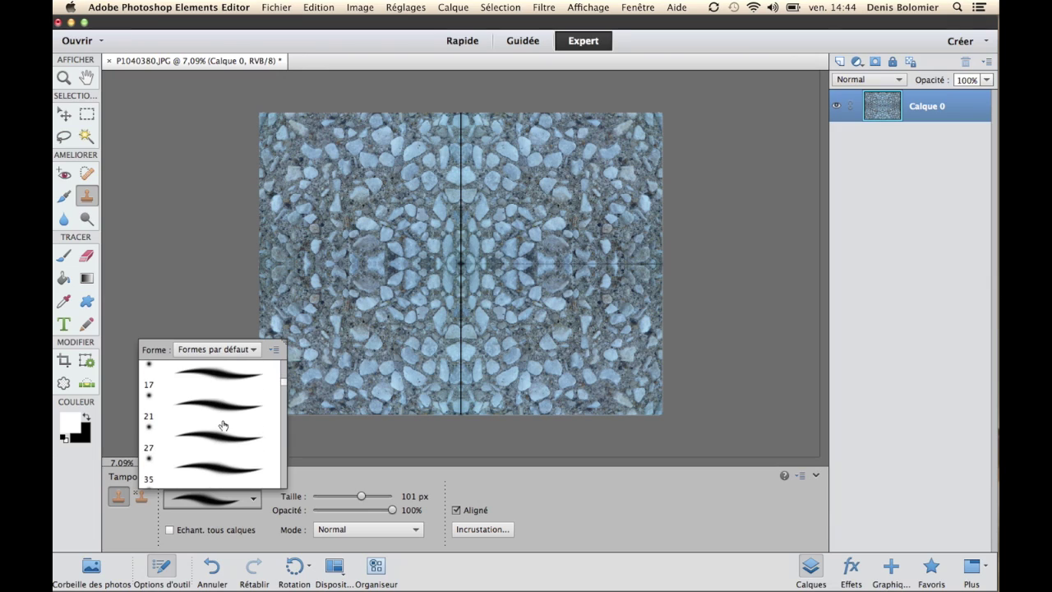
scroll(223, 425, "down", 3)
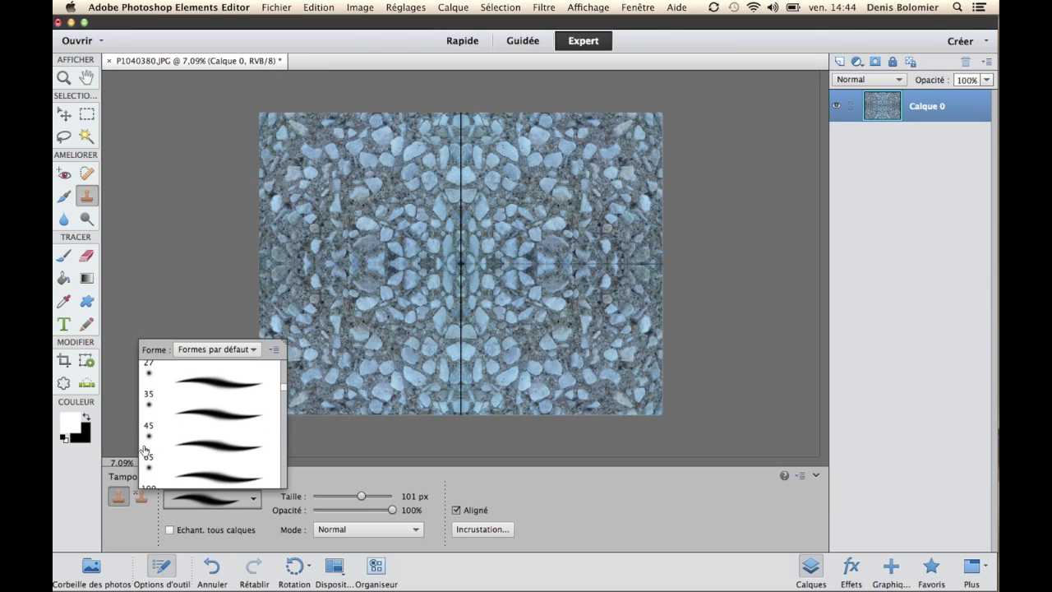
left_click(150, 467)
left_click(205, 450)
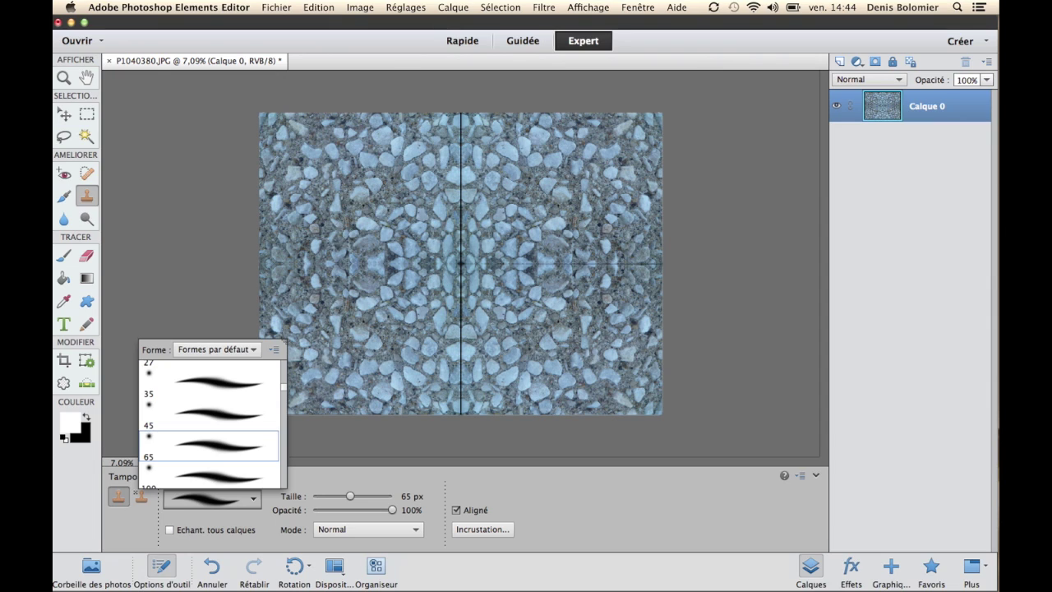
left_click(429, 353)
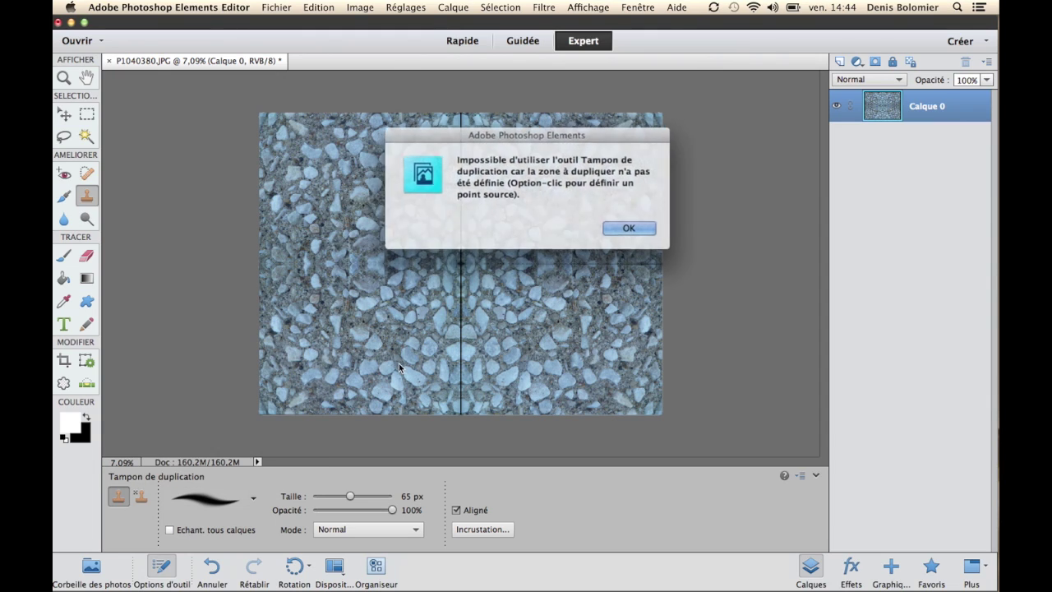
left_click(625, 228)
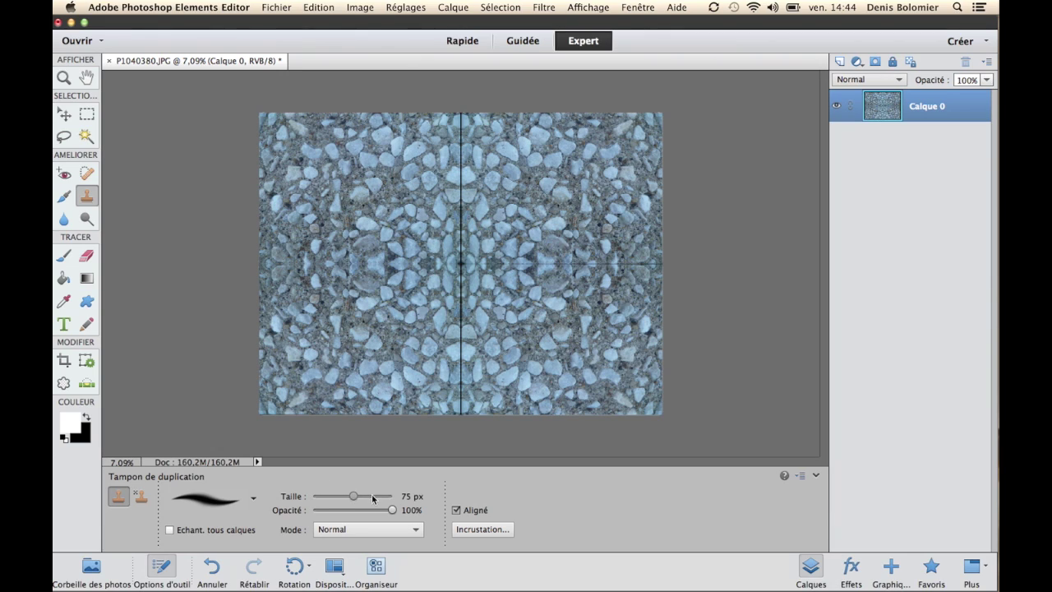
Step: Set the Clone Stamp brush size to 447 px
mouse_move(373, 496)
left_mouse_down()
mouse_move(386, 495)
mouse_move(366, 496)
mouse_move(429, 341)
left_mouse_up()
left_click_drag(356, 498, 378, 504)
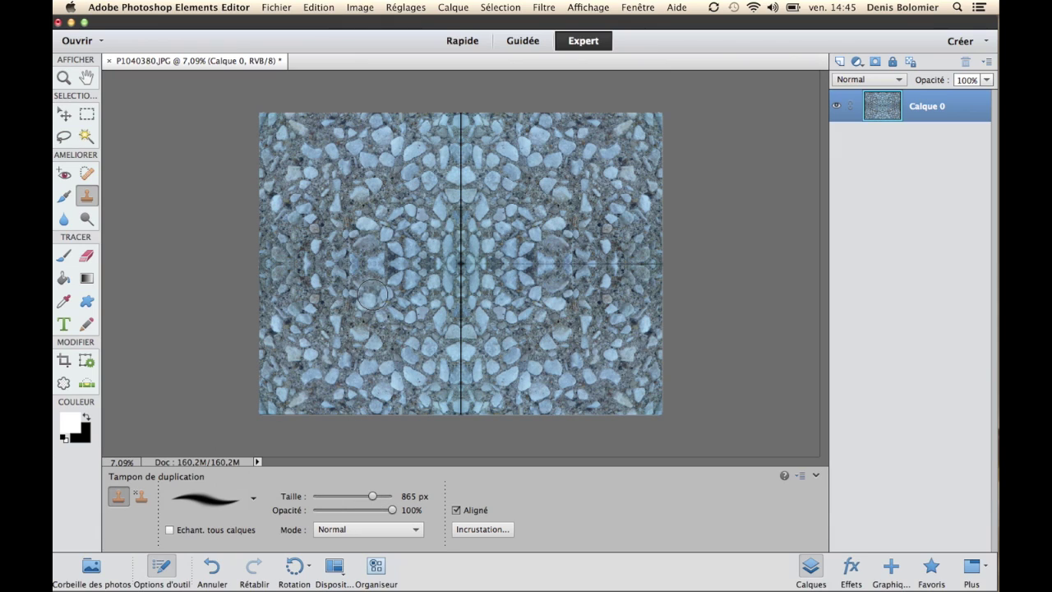
left_click_drag(371, 499, 364, 499)
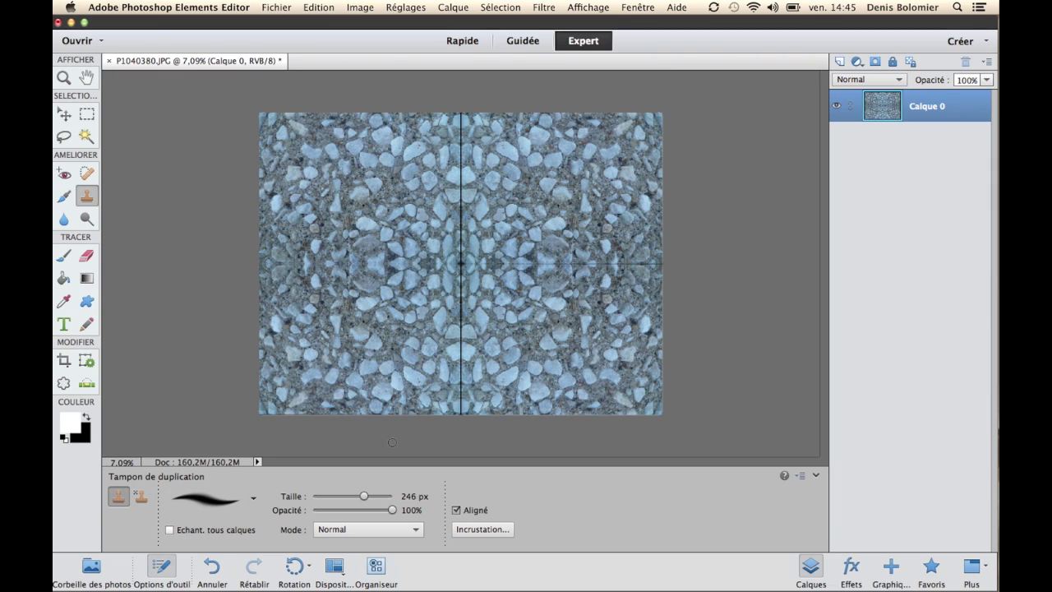
left_click_drag(366, 494, 367, 496)
Step: Sample gravel just below the image centre and clone it over the left half of the horizontal seam
scroll(405, 282, "up", 6)
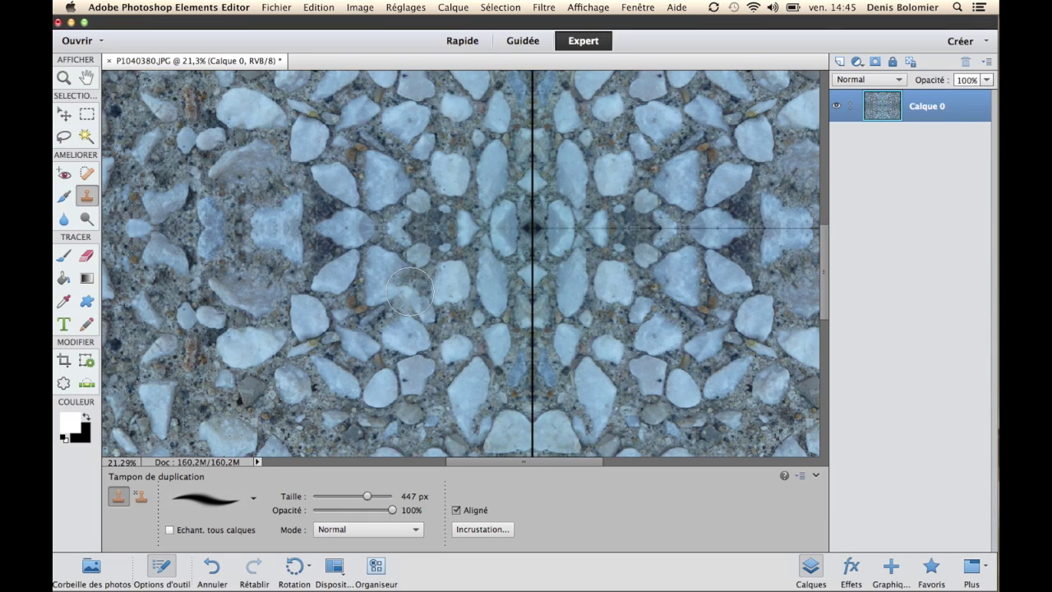
scroll(406, 313, "down", 3)
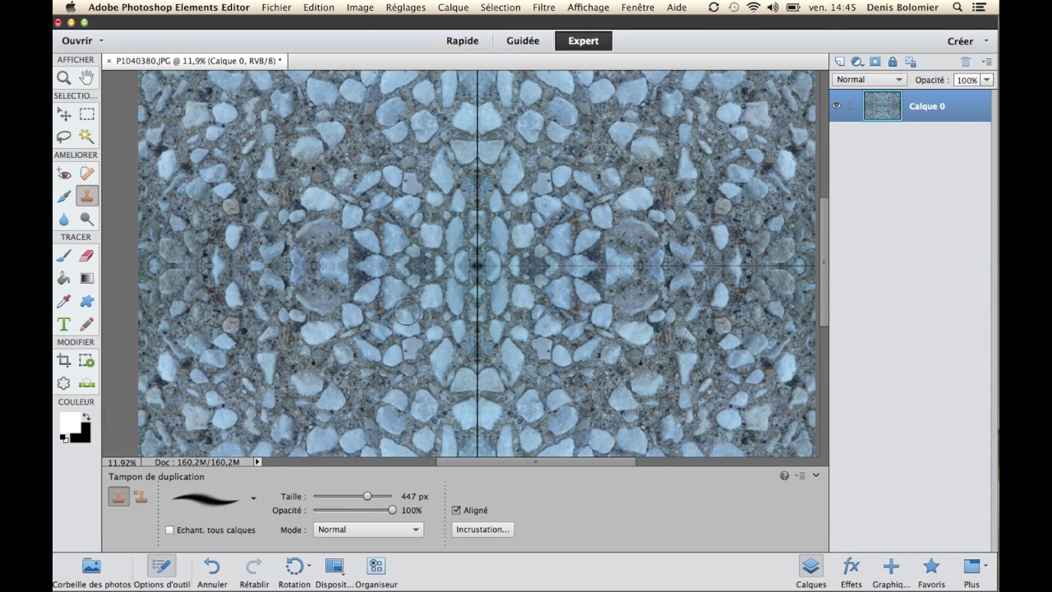
left_click(455, 286, "alt")
left_click_drag(457, 272, 442, 263)
mouse_move(346, 264)
left_mouse_down()
mouse_move(339, 267)
mouse_move(359, 263)
mouse_move(341, 268)
left_mouse_up()
left_click_drag(271, 255, 249, 258)
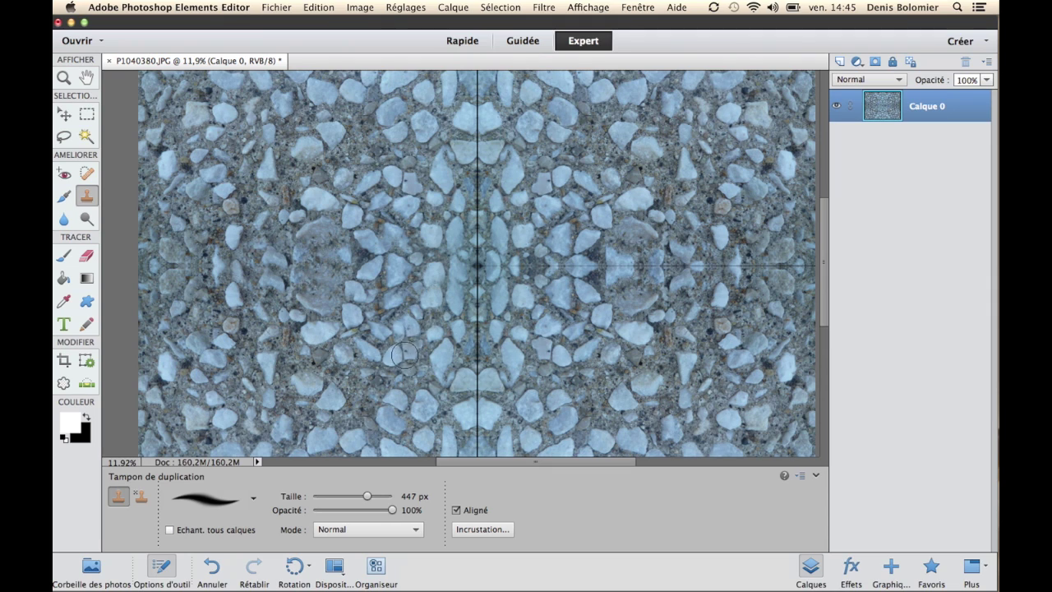
Step: Sample pebbles from the lower-left gravel and clone them over the mirrored stones along the left half of the horizontal seam
scroll(405, 345, "down", 3)
scroll(391, 316, "up", 1)
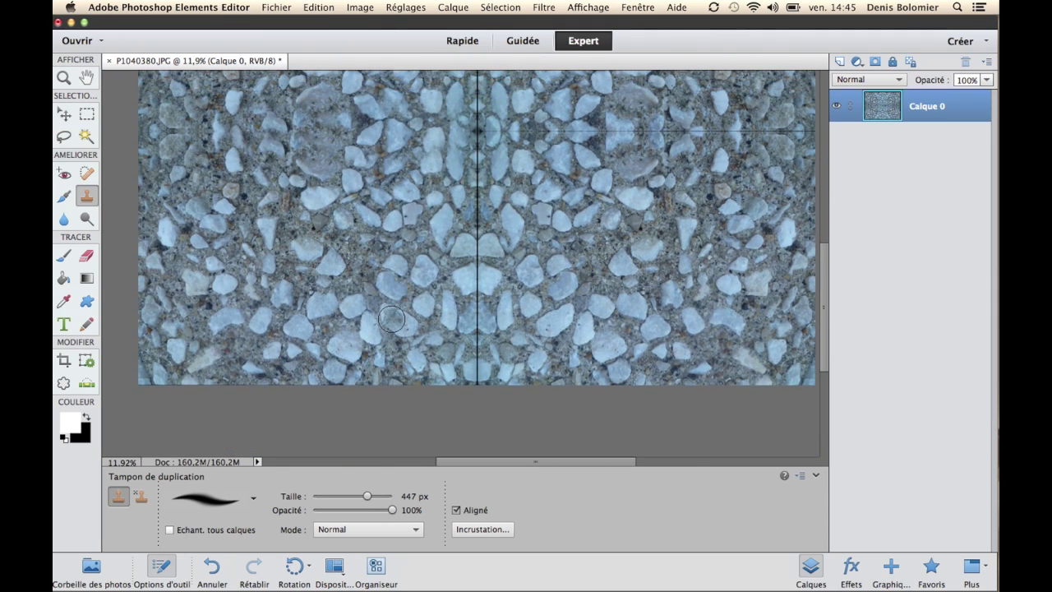
left_click(399, 317, "alt")
scroll(399, 317, "up", 4)
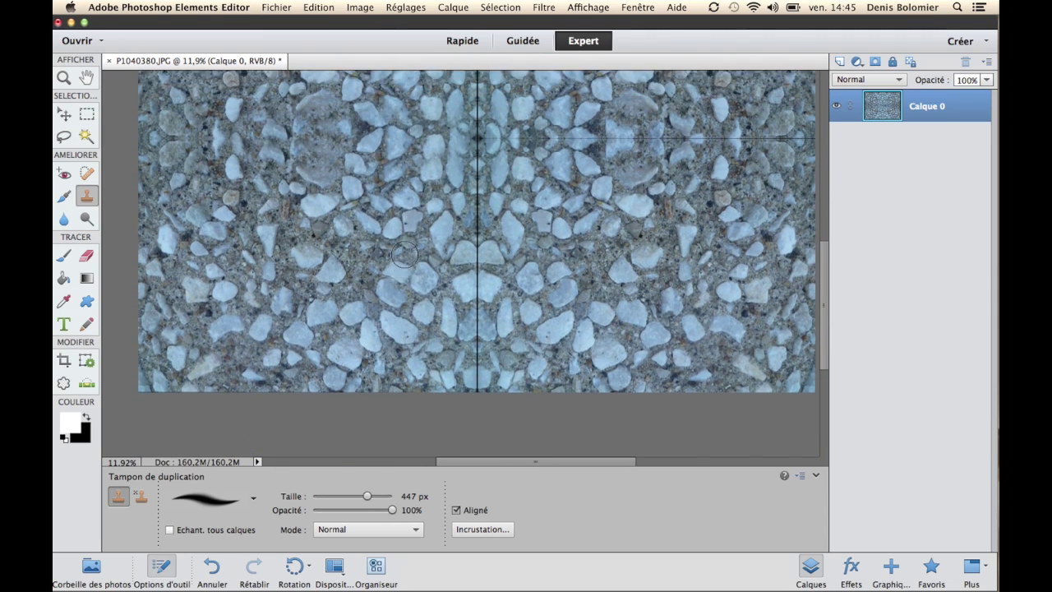
mouse_move(396, 229)
left_mouse_down()
mouse_move(309, 223)
mouse_move(278, 245)
mouse_move(331, 223)
mouse_move(348, 243)
mouse_move(320, 219)
mouse_move(290, 232)
mouse_move(324, 250)
left_mouse_up()
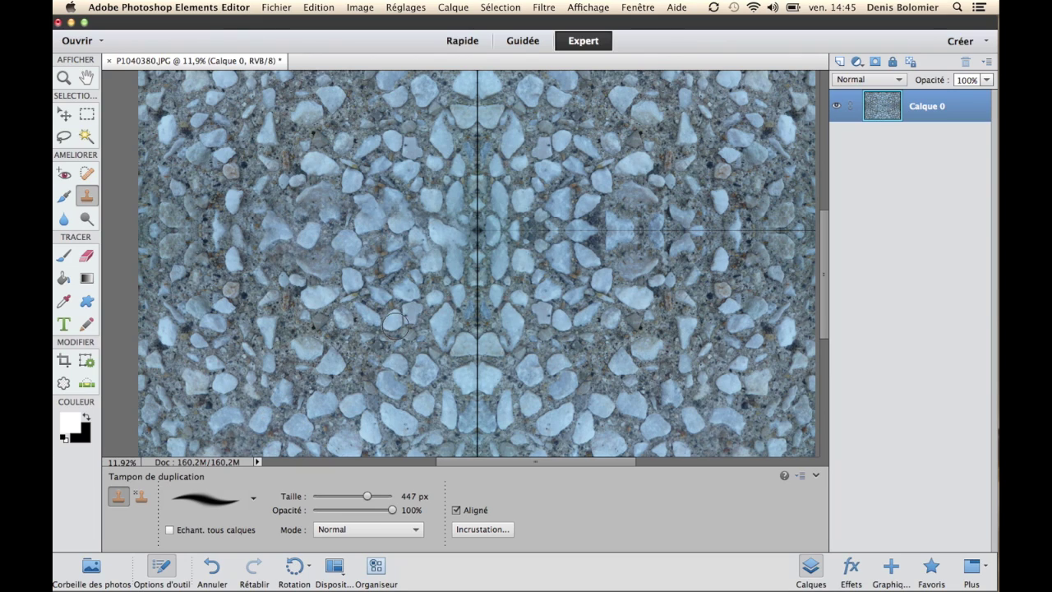
Step: Clone gravel over the horizontal seam's left end and mirrored left-hand stones, then along most of its right half
scroll(332, 296, "down", 2)
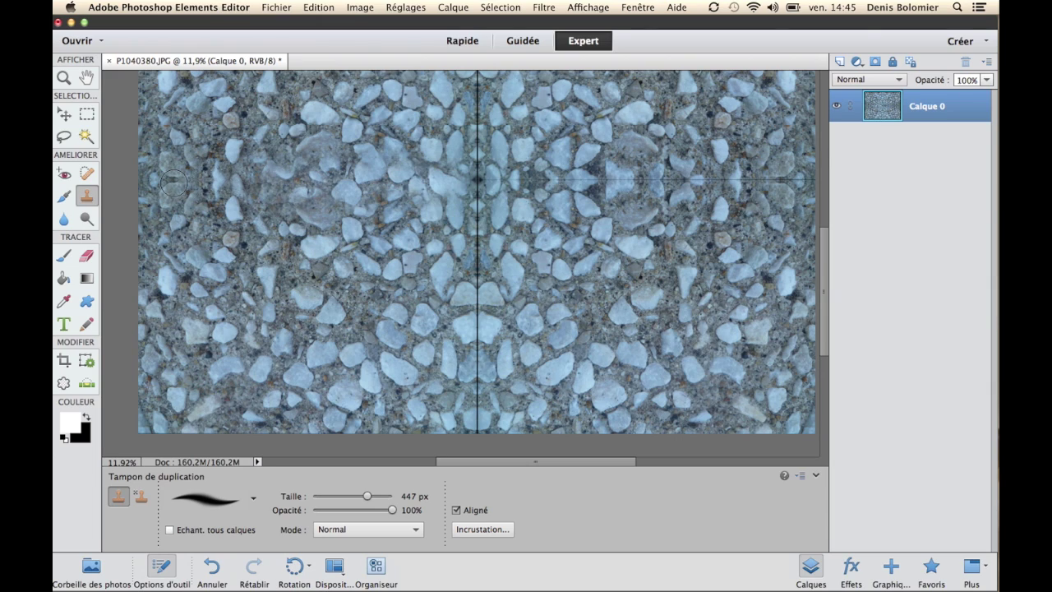
left_click_drag(174, 183, 171, 182)
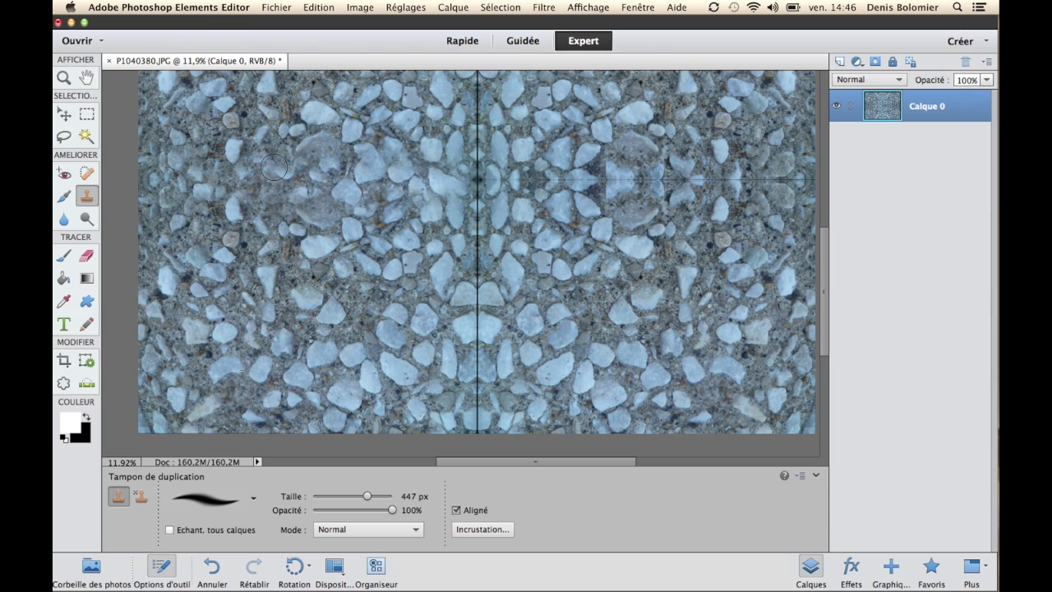
mouse_move(274, 168)
left_mouse_down()
mouse_move(325, 172)
mouse_move(279, 182)
mouse_move(306, 188)
mouse_move(322, 178)
mouse_move(336, 189)
mouse_move(381, 186)
left_mouse_up()
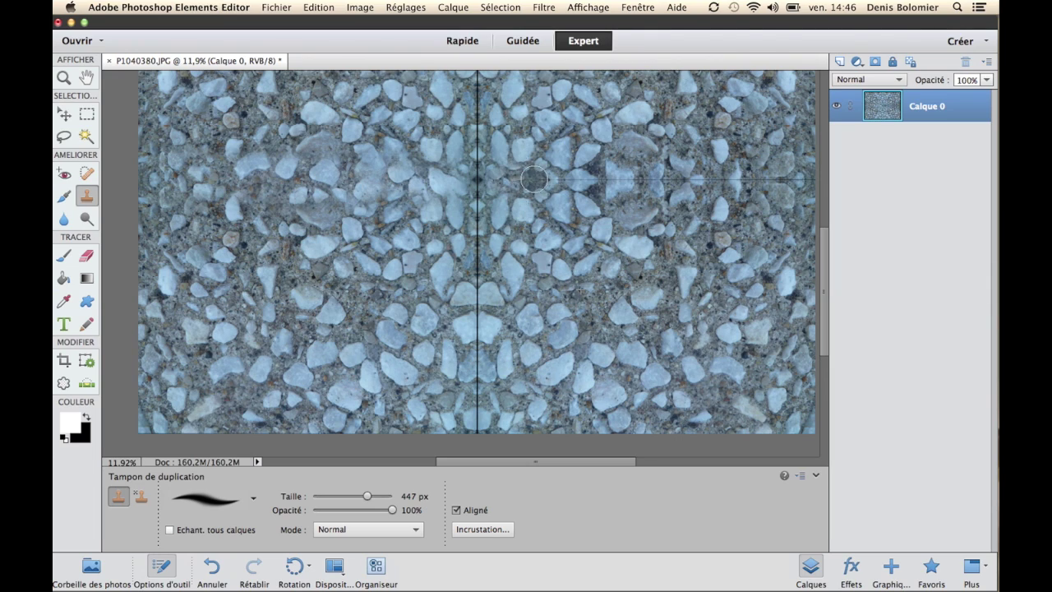
left_click_drag(547, 182, 753, 184)
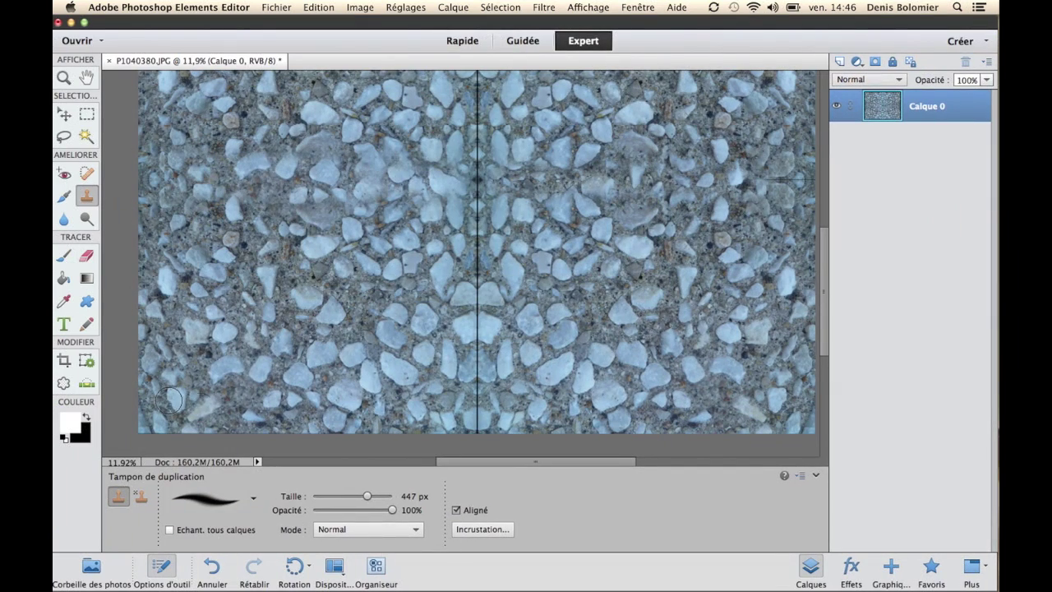
Step: Enlarge the Clone Stamp to 1083 px and stamp lower-right gravel over the right half of the horizontal seam
left_click_drag(378, 498, 377, 498)
left_click(728, 374, "alt")
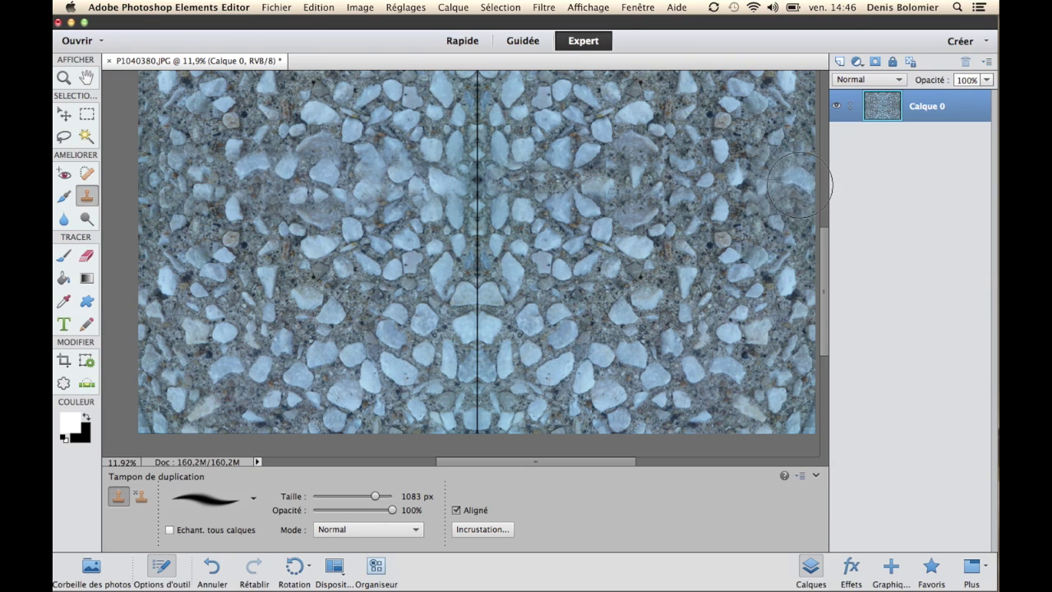
left_click(798, 184)
left_click(754, 184)
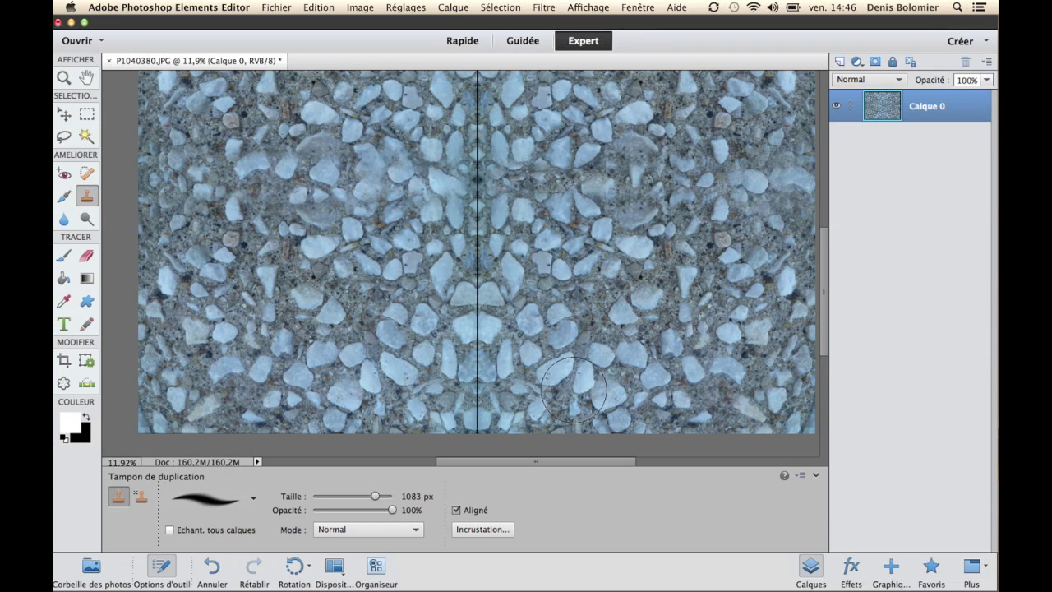
left_click(718, 186)
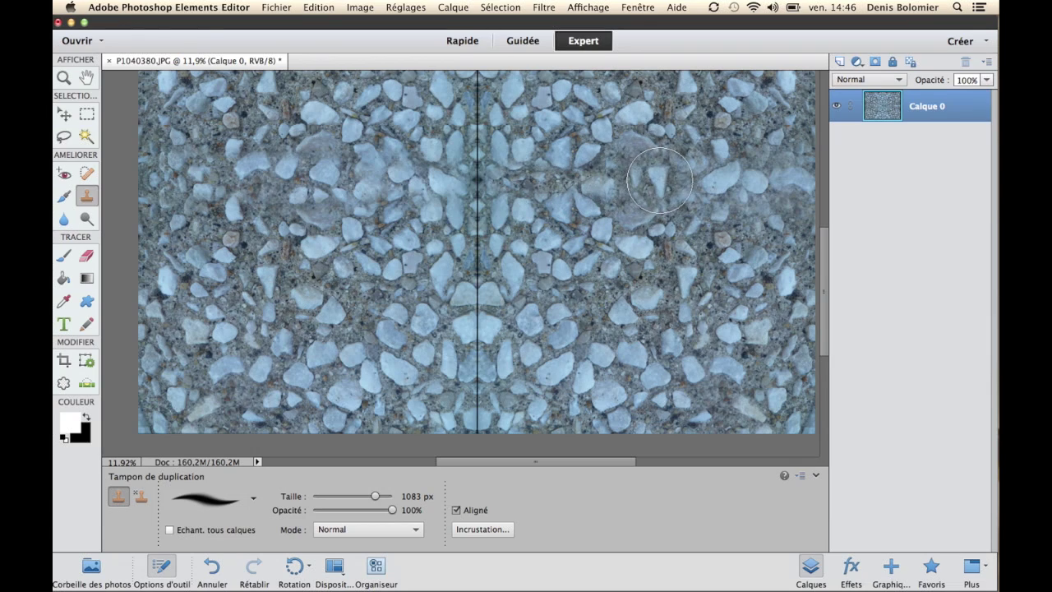
left_click(660, 180)
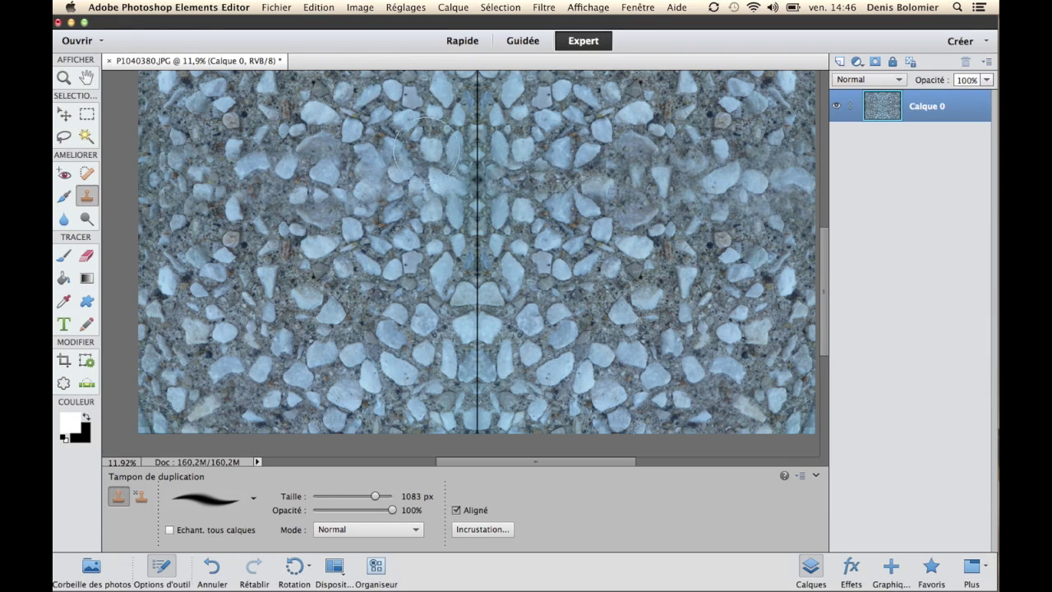
left_click(556, 176)
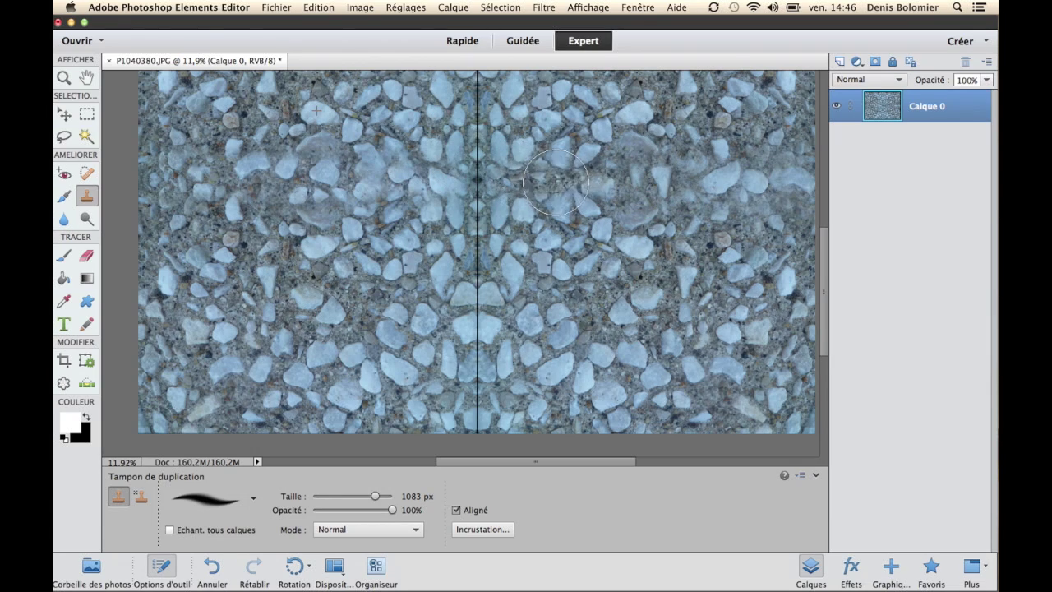
Step: Sample the upper-left gravel and stamp it over the image centre where the two seams cross
left_click(194, 105, "alt")
left_click(521, 183)
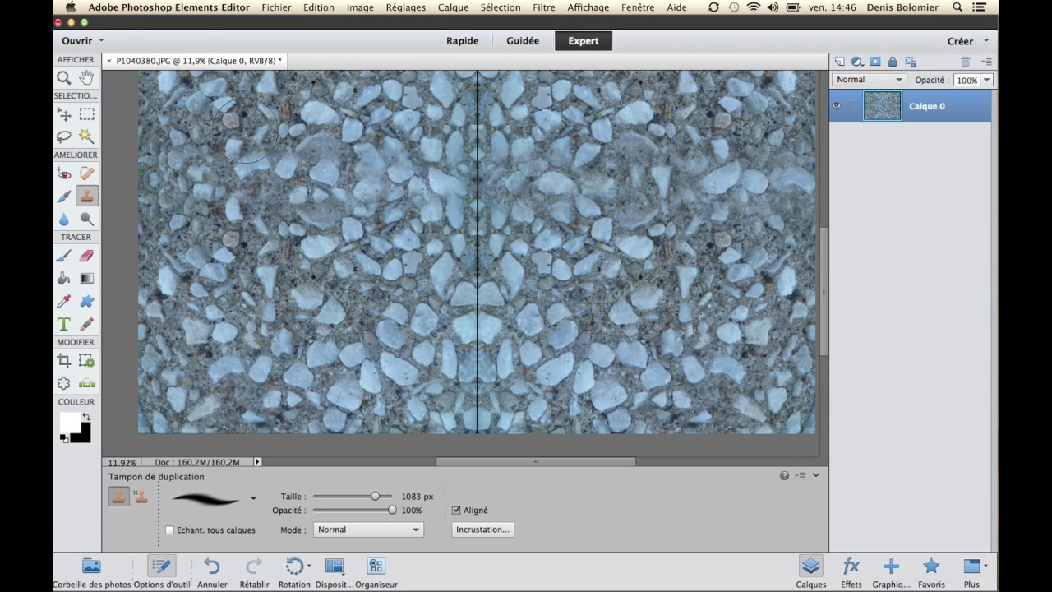
left_click(479, 197)
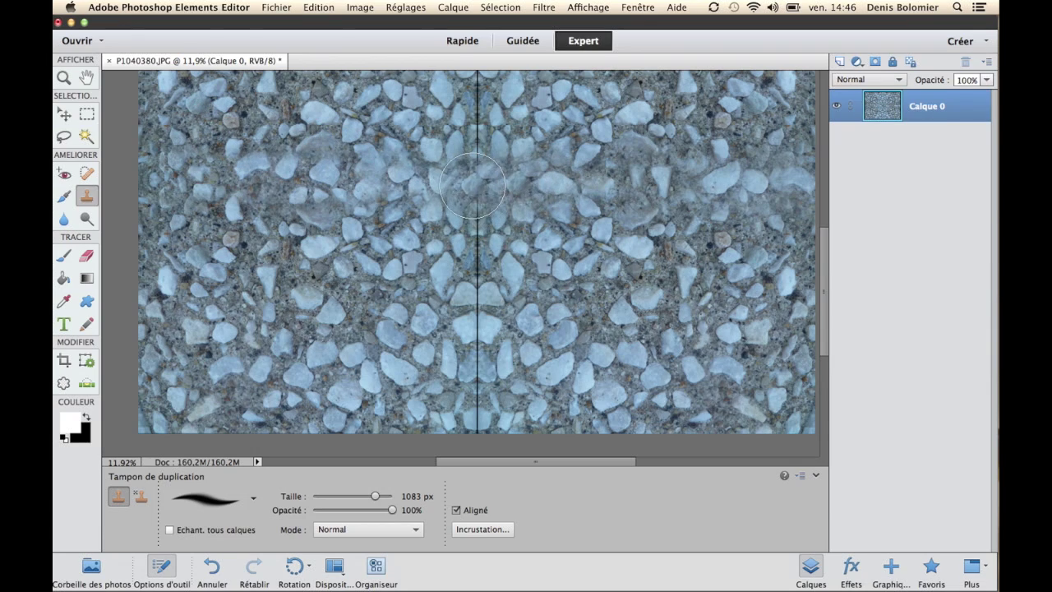
Step: Clone gravel from the right half over the vertical black seam below the image centre, leaving its bottom end
left_click(478, 370)
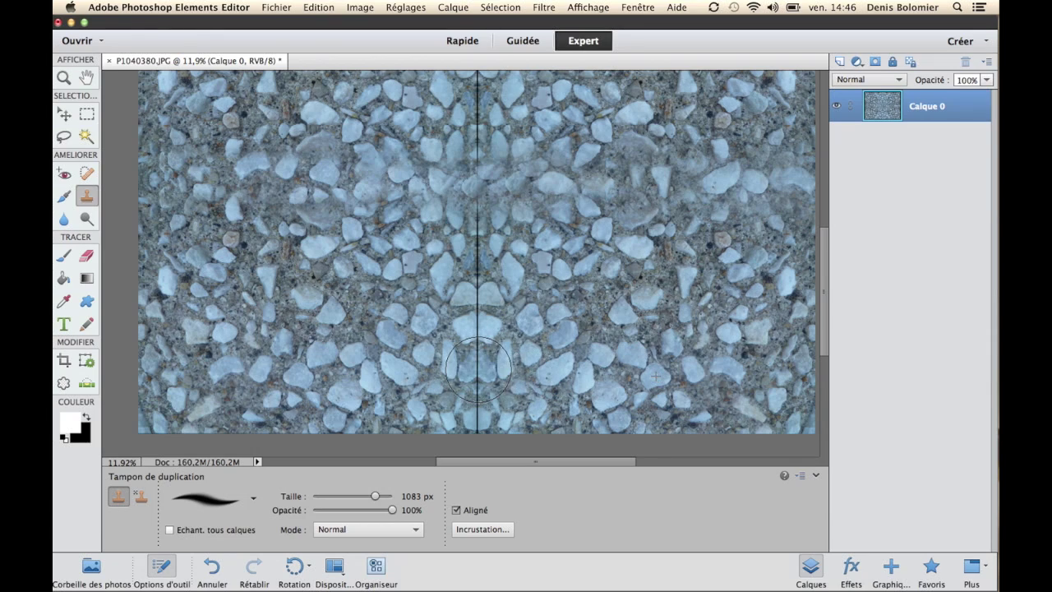
left_click(595, 354, "alt")
left_click(479, 314)
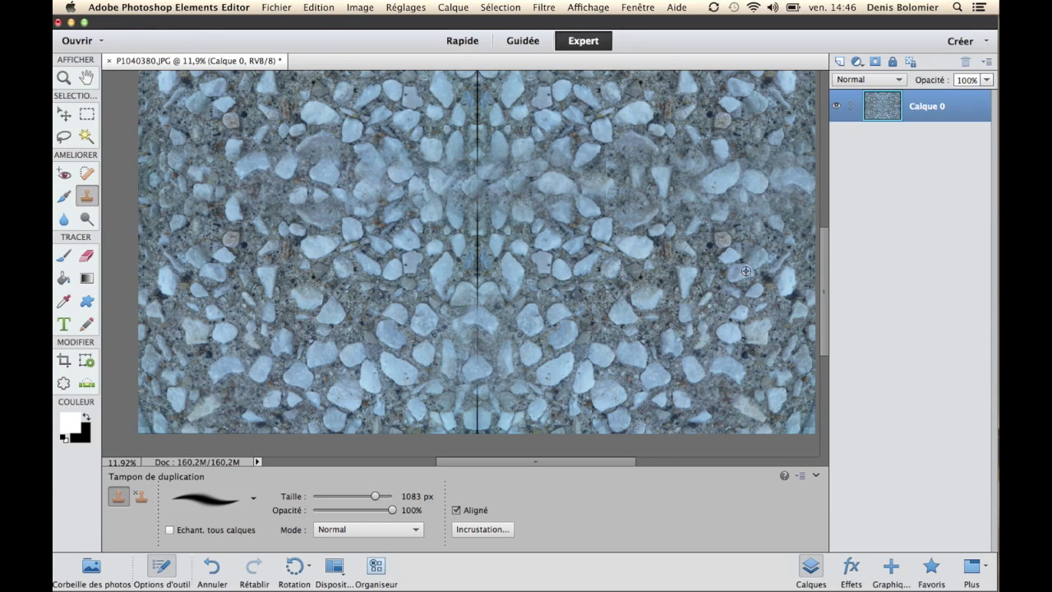
mouse_move(472, 305)
left_mouse_down()
mouse_move(475, 215)
mouse_move(482, 244)
mouse_move(478, 226)
mouse_move(517, 244)
mouse_move(476, 235)
left_mouse_up()
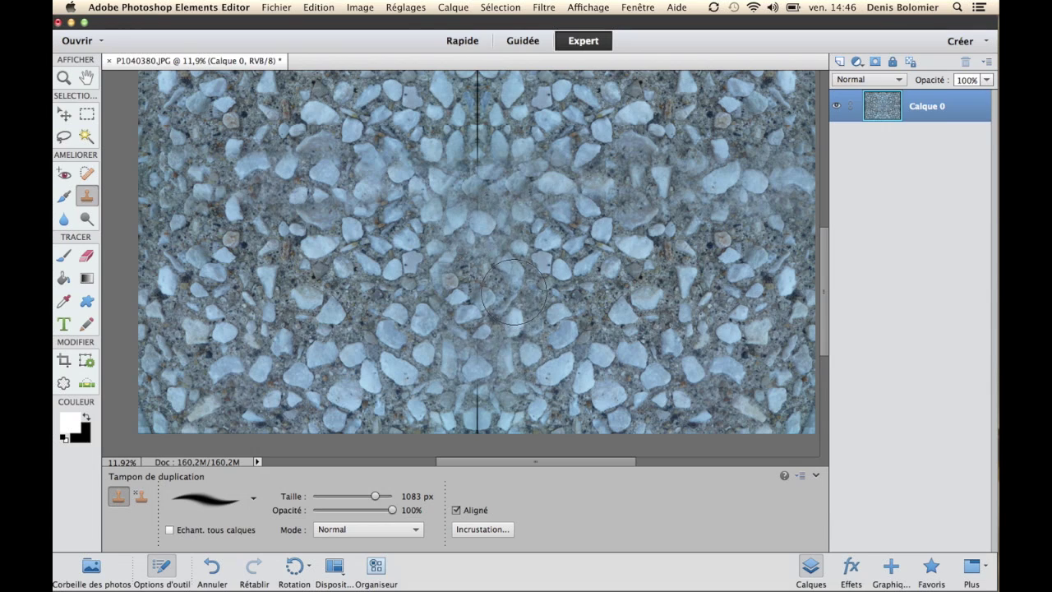
Step: Clone gravel over the vertical black seam in the upper half, from the image centre up to the top edge
scroll(514, 306, "up", 4)
scroll(513, 292, "up", 5)
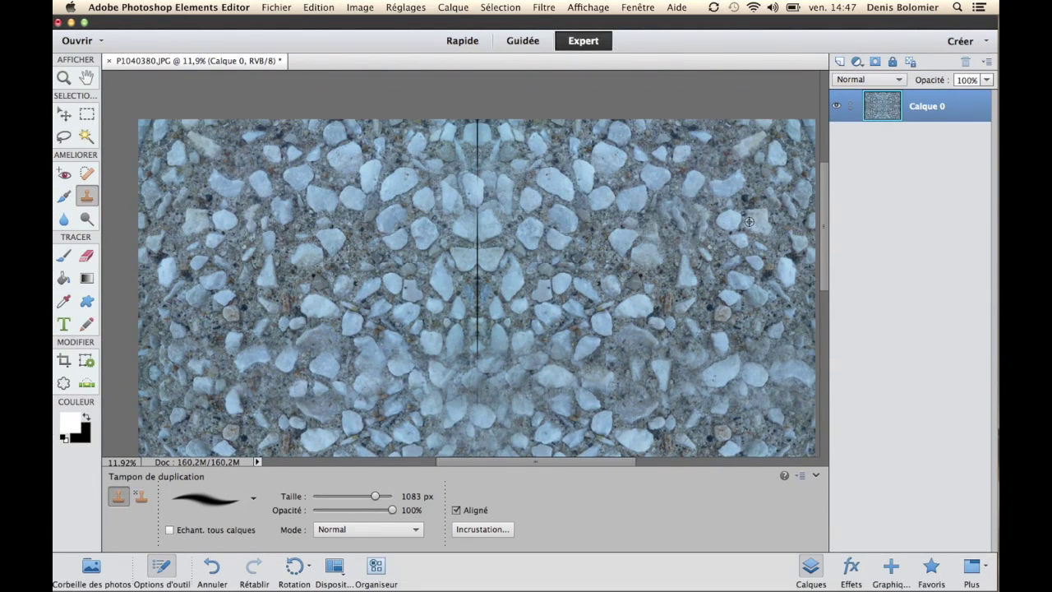
mouse_move(476, 241)
left_mouse_down()
mouse_move(476, 214)
mouse_move(478, 260)
left_mouse_up()
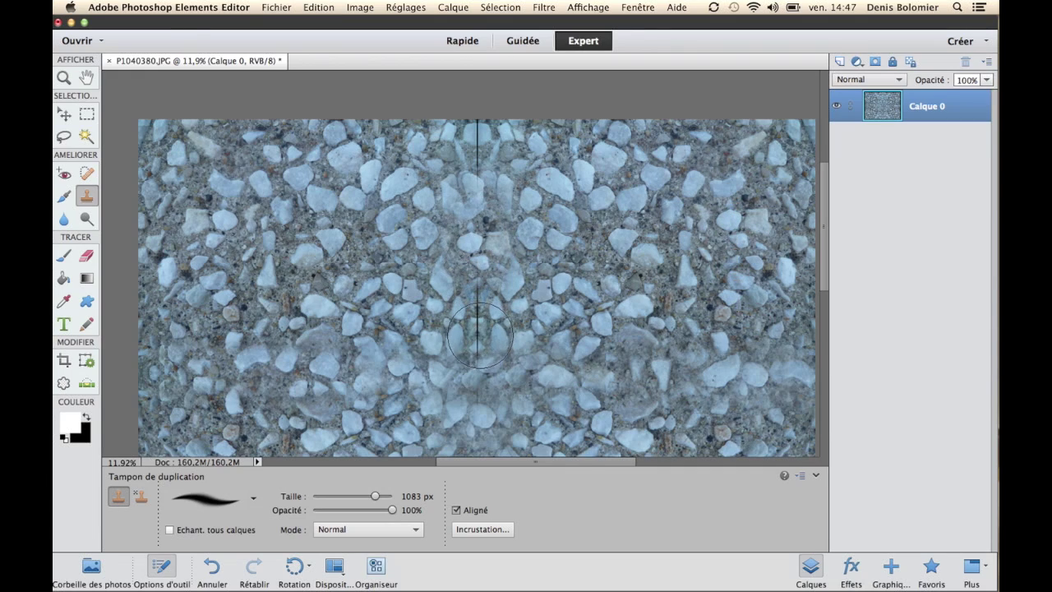
left_click_drag(478, 305, 481, 360)
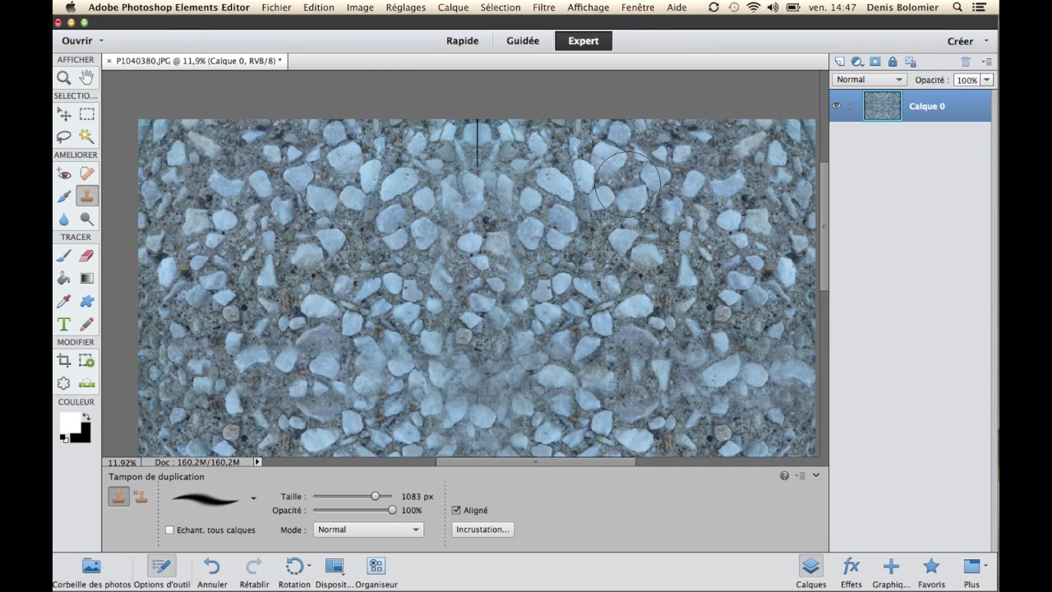
mouse_move(500, 149)
left_mouse_down()
mouse_move(474, 159)
mouse_move(472, 174)
mouse_move(477, 119)
left_mouse_up()
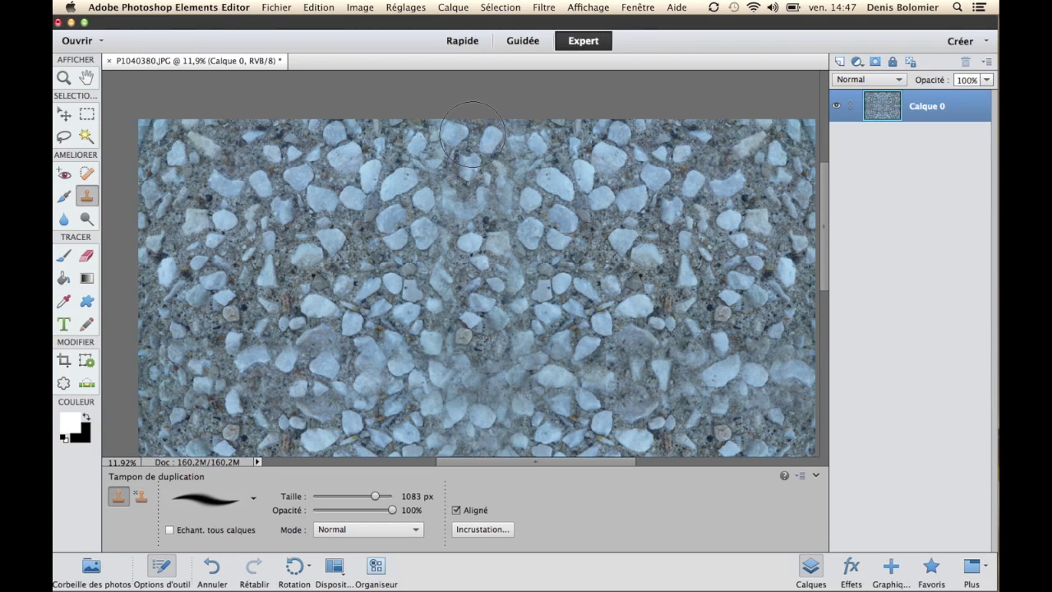
scroll(451, 223, "down", 2)
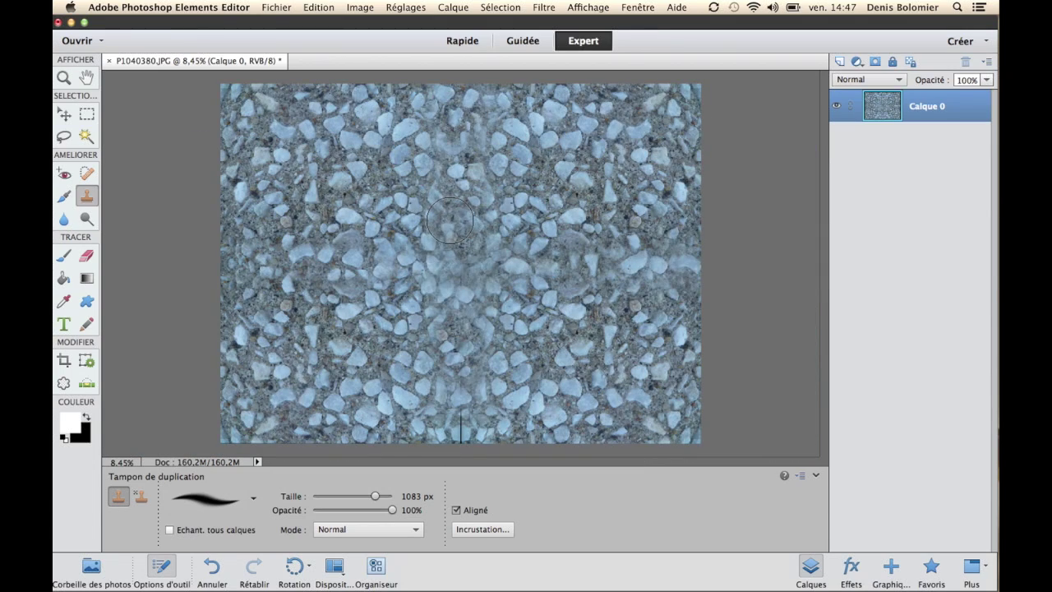
Step: Clone gravel over the bottom end of the vertical black seam, and stamp varied stones over the mirrored pattern in the lower-right quadrant
left_click(502, 412, "alt")
left_click_drag(474, 418, 452, 439)
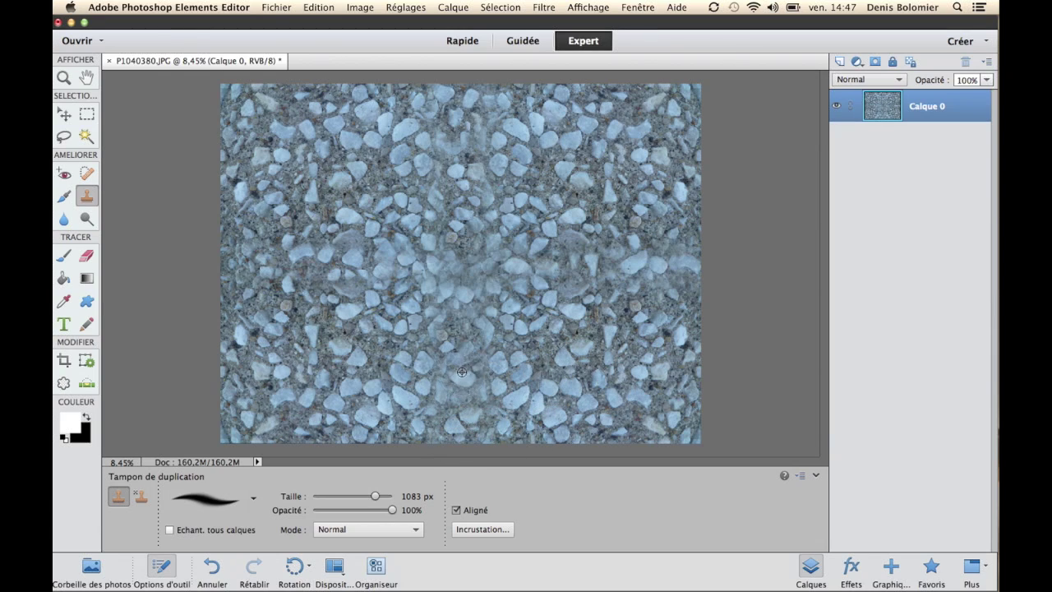
scroll(460, 372, "down", 3)
scroll(462, 371, "down", 1)
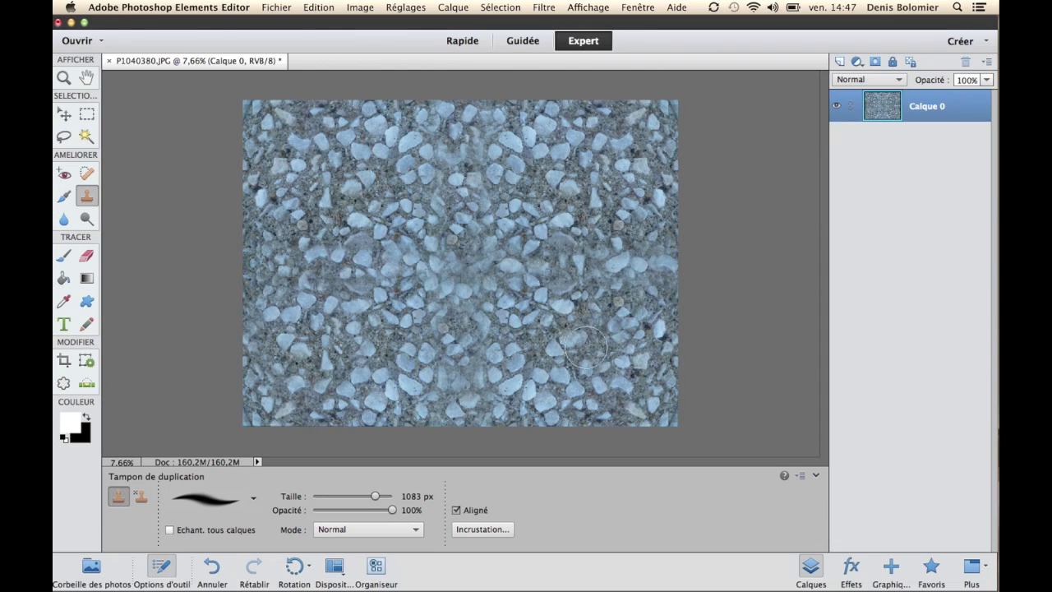
mouse_move(620, 348)
left_mouse_down()
mouse_move(570, 318)
mouse_move(564, 335)
mouse_move(599, 348)
mouse_move(574, 313)
mouse_move(553, 325)
mouse_move(580, 333)
mouse_move(550, 310)
mouse_move(541, 331)
mouse_move(530, 320)
mouse_move(556, 331)
mouse_move(558, 311)
mouse_move(570, 342)
left_mouse_up()
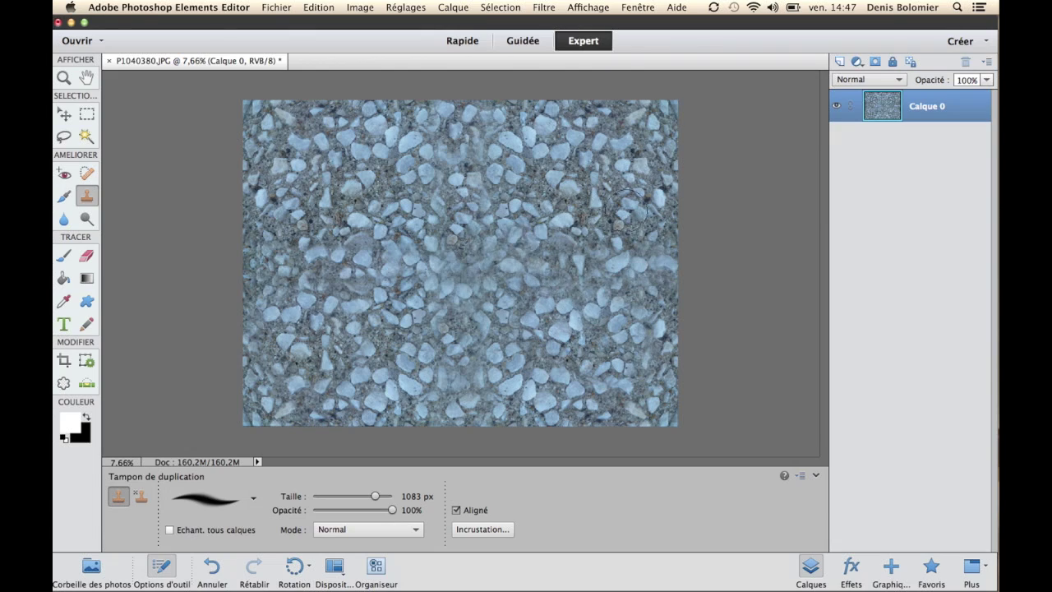
left_click(562, 308, "alt")
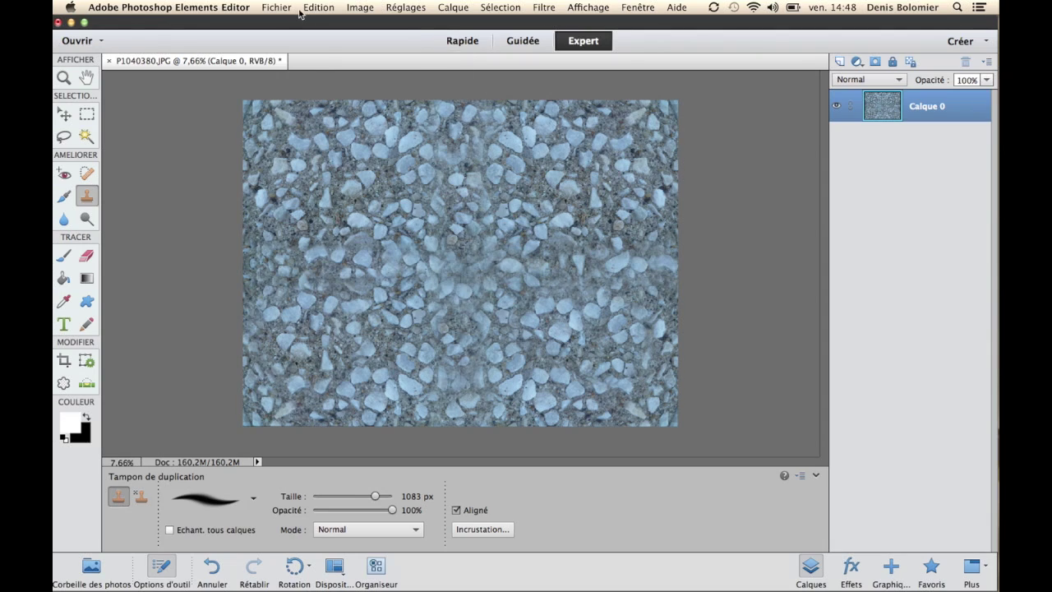
Step: Offset the image with the Translation filter by +3641 pixels horizontally and +3724 pixels vertically, wrapping the undefined areas around
left_click(544, 8)
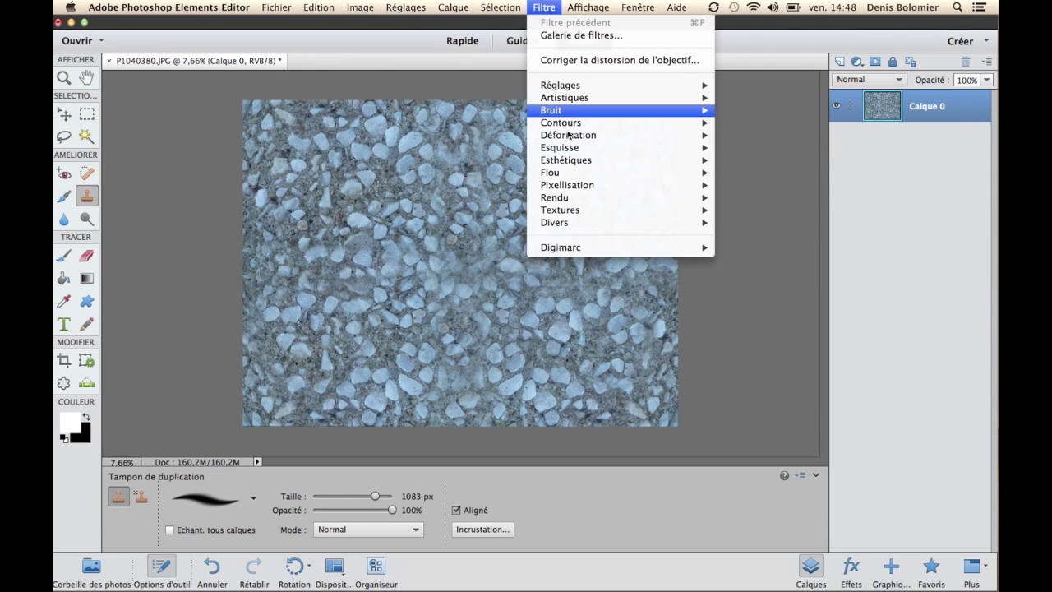
left_click(598, 230)
left_click(550, 10)
mouse_move(611, 227)
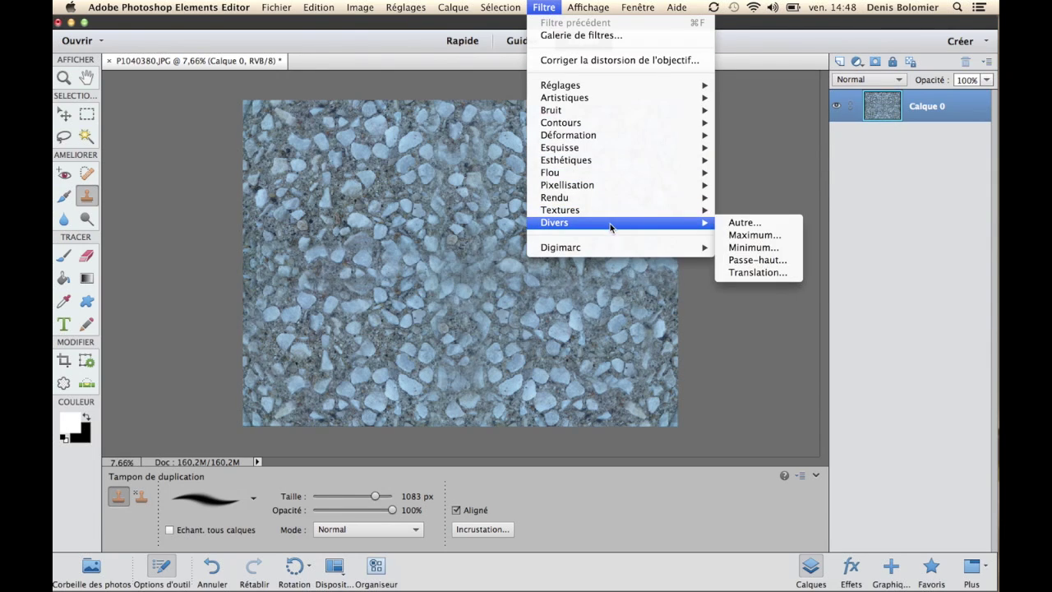
left_click(758, 274)
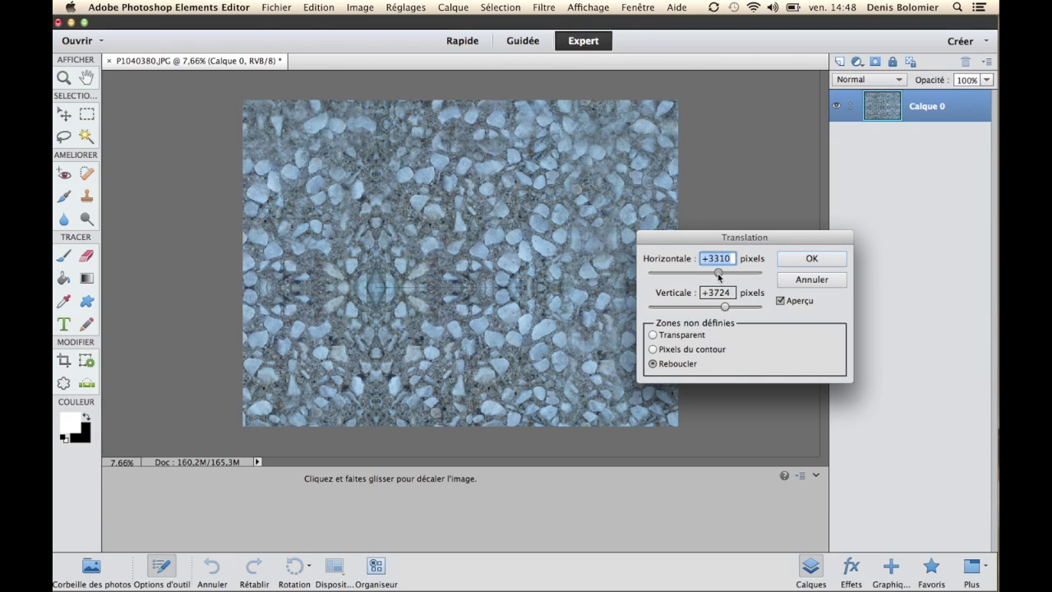
left_click_drag(718, 273, 719, 273)
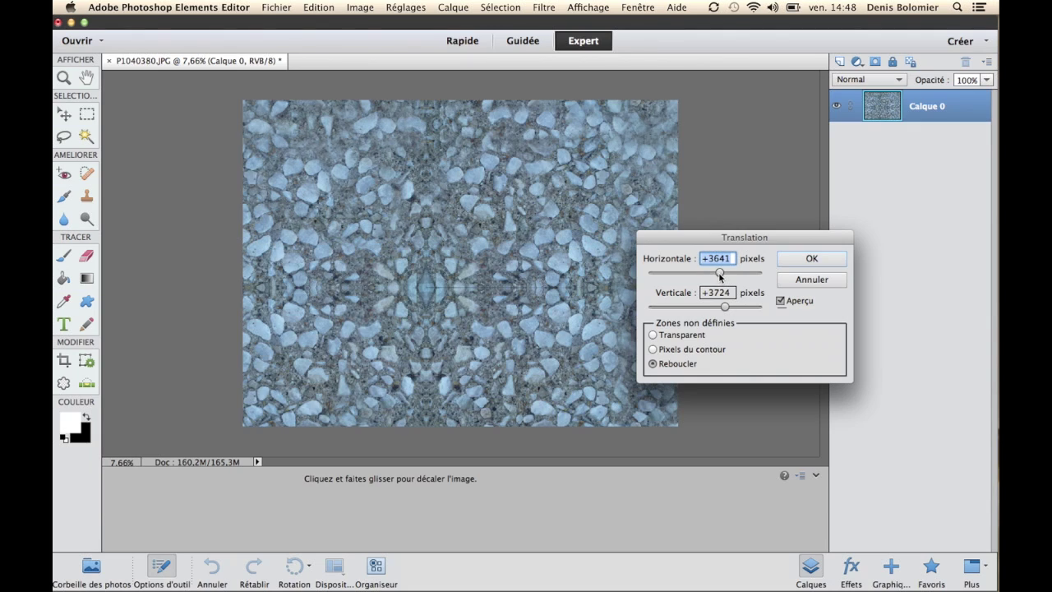
left_click(811, 258)
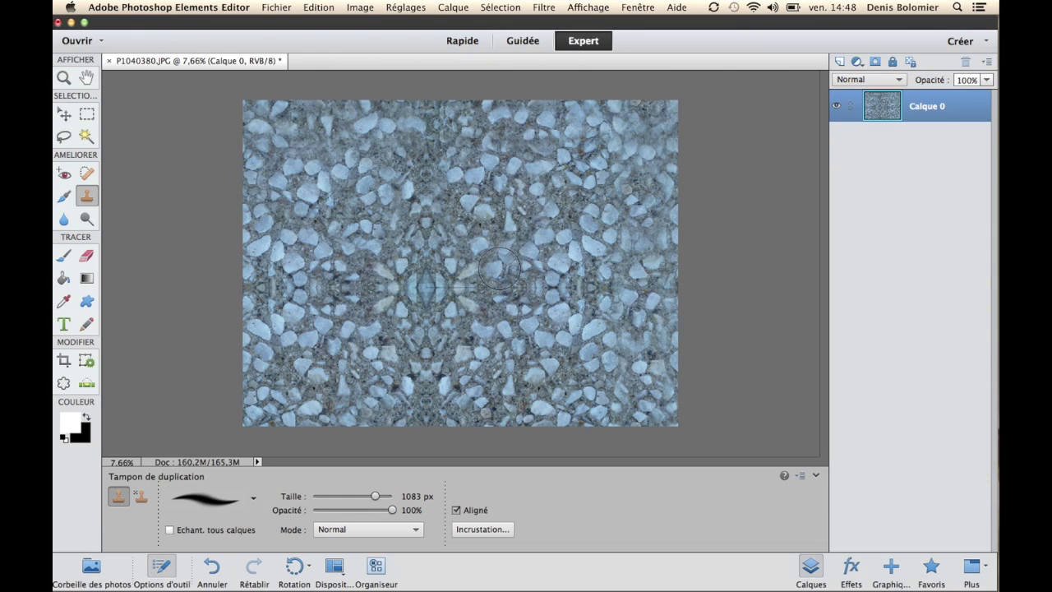
Step: Stamp gravel over the mirrored figure where the offset seams cross and over the horizontal seam to its right
scroll(504, 350, "up", 3)
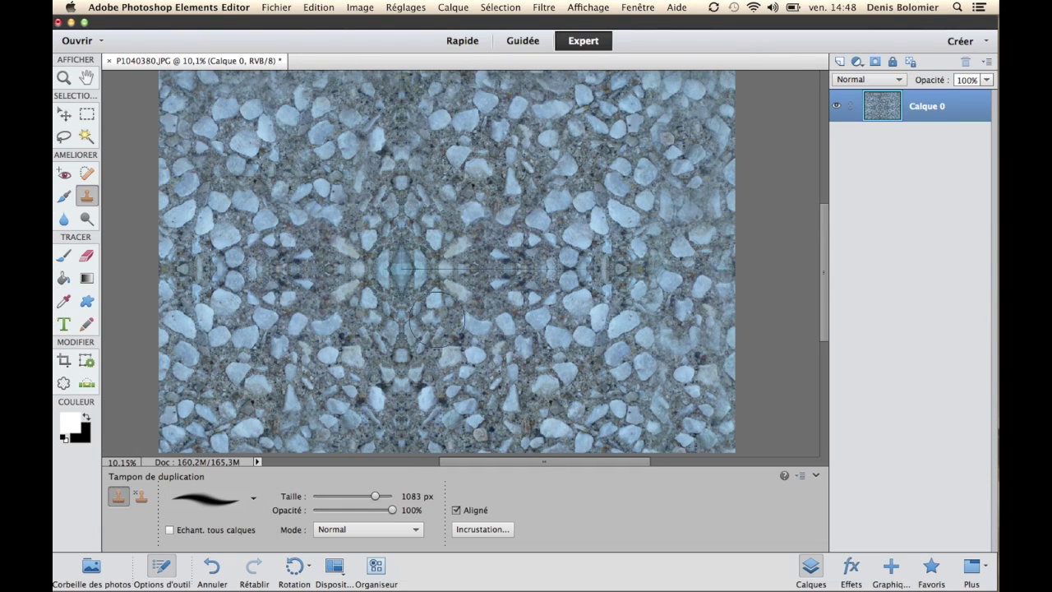
left_click(396, 263)
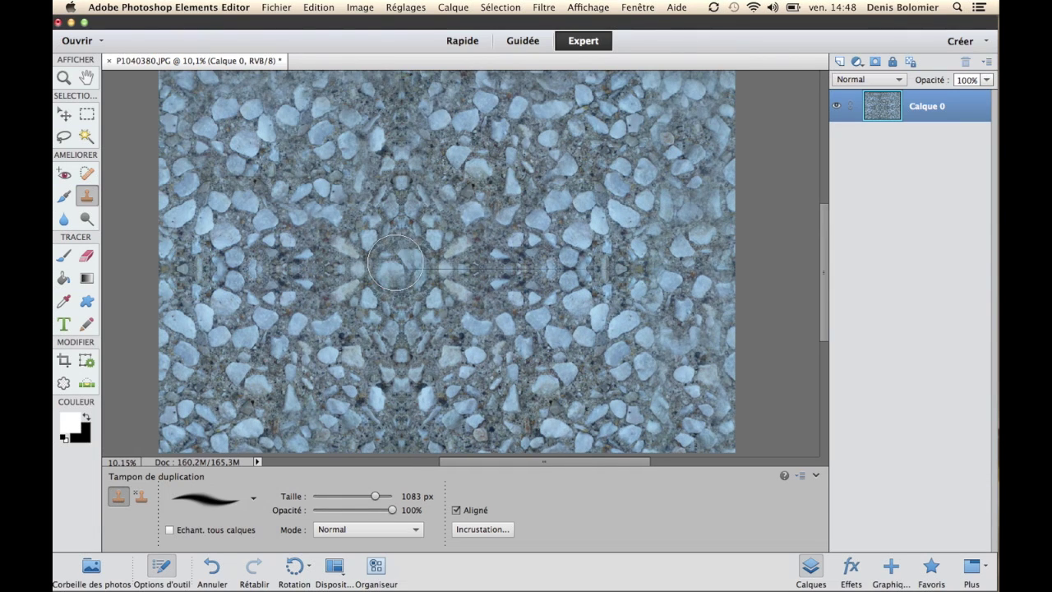
left_click(488, 274)
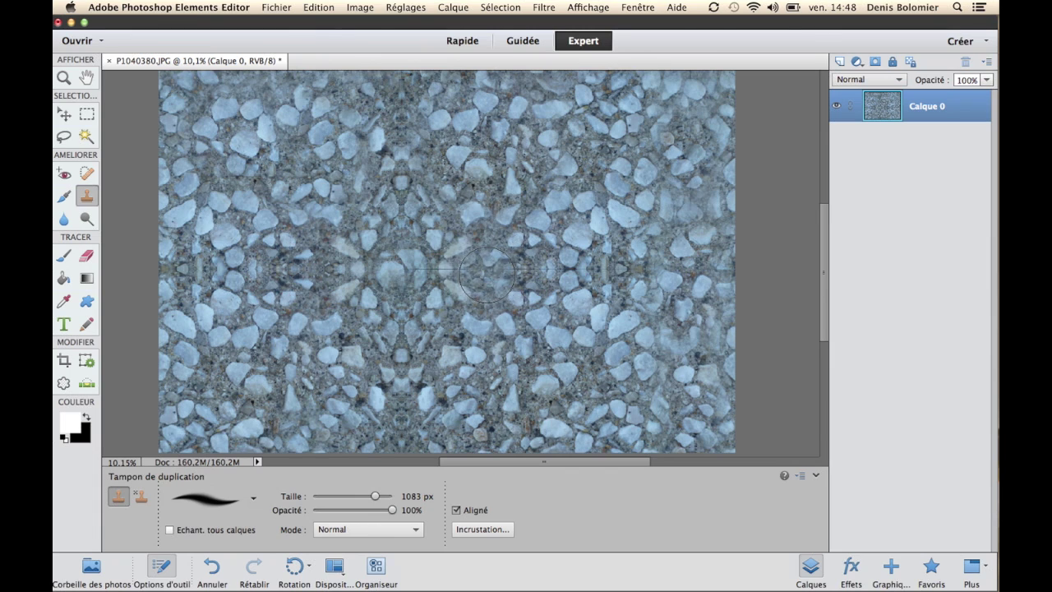
left_click(459, 412, "alt")
left_click(552, 259)
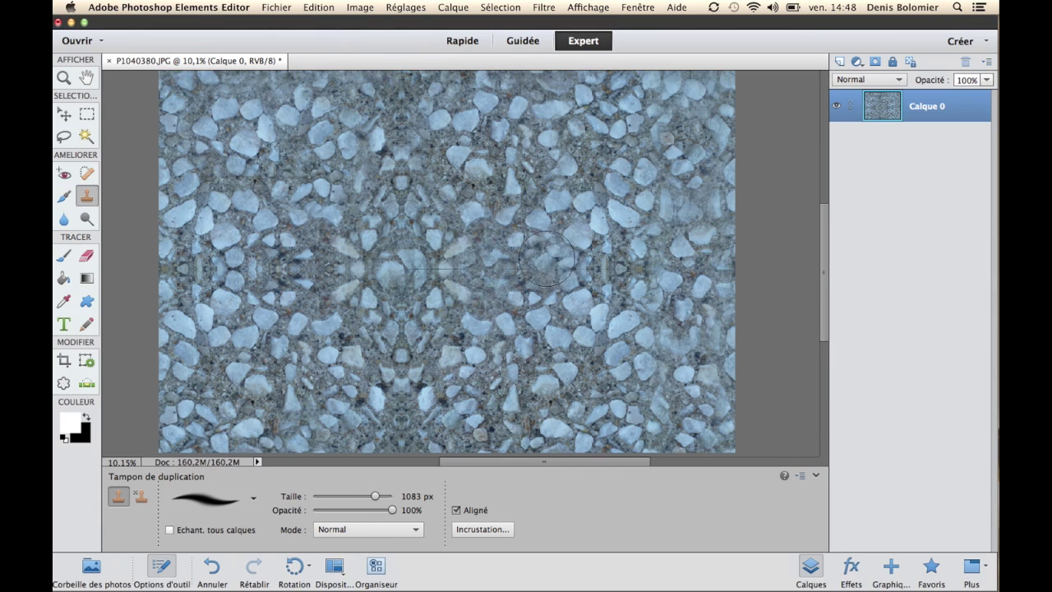
left_click(525, 269)
Step: Stamp gravel over the vertical seam in the upper half and over the mirrored stones left of the seam crossing
scroll(374, 232, "up", 3)
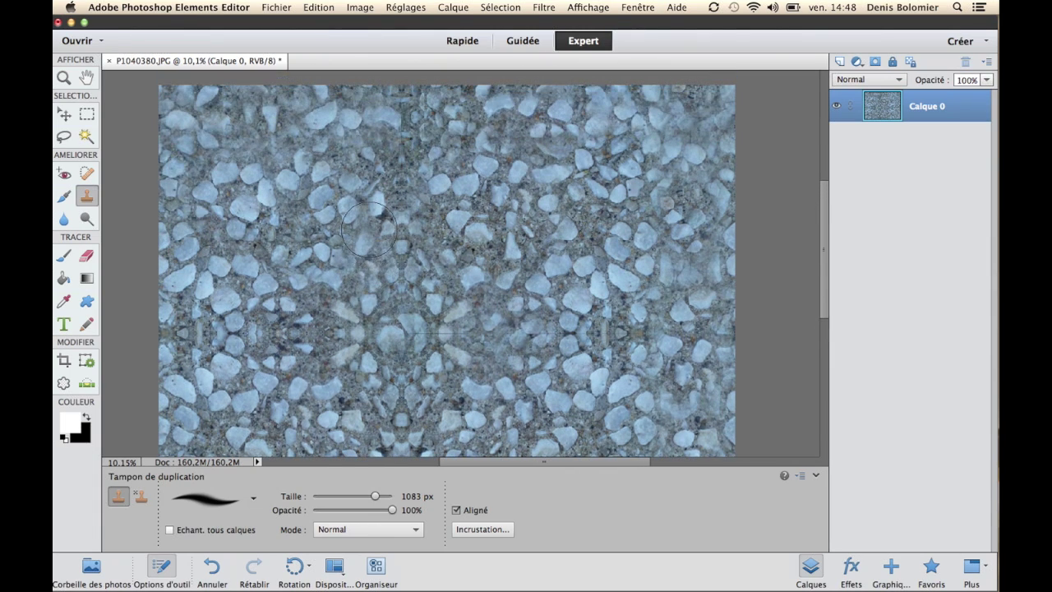
left_click(396, 184)
left_click_drag(272, 306, 298, 370)
scroll(297, 369, "down", 3)
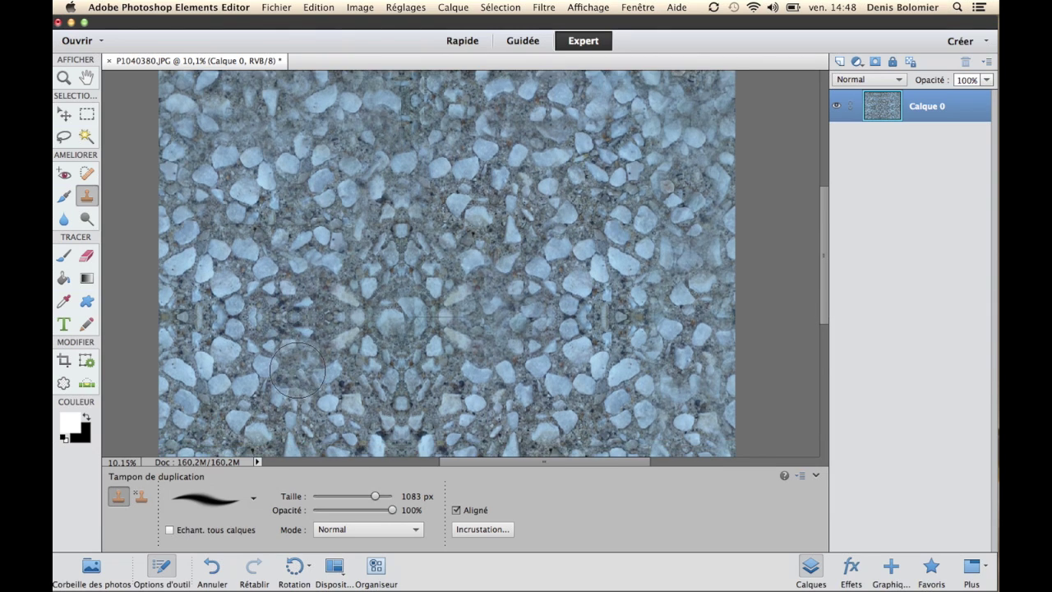
left_click(239, 367, "alt")
left_click(322, 267)
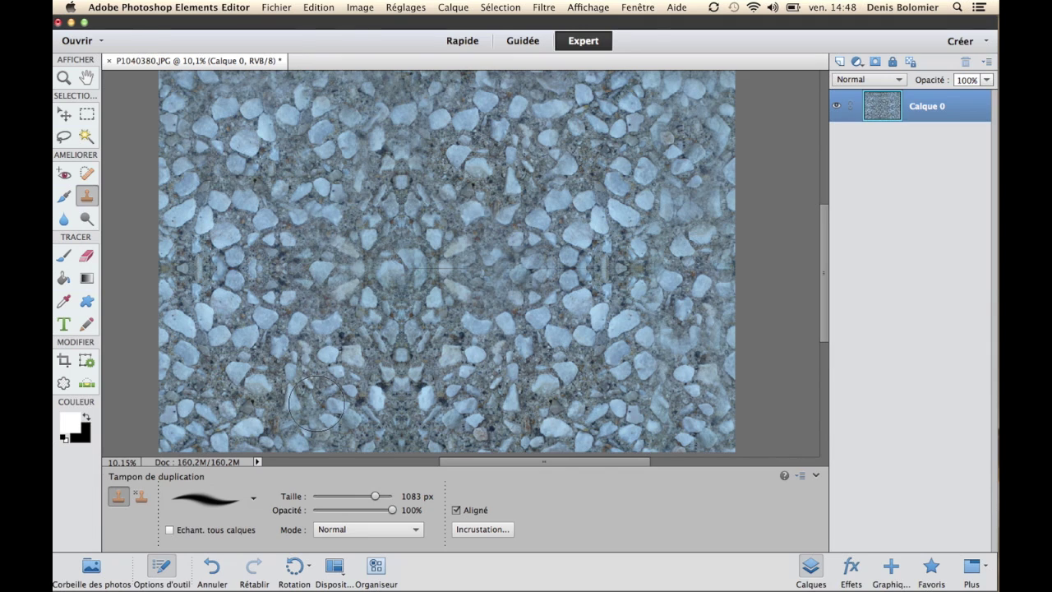
Step: Clone gravel over the mirrored stones along the vertical seam, above and below the crossing and down to the bottom edge
scroll(317, 329, "down", 2)
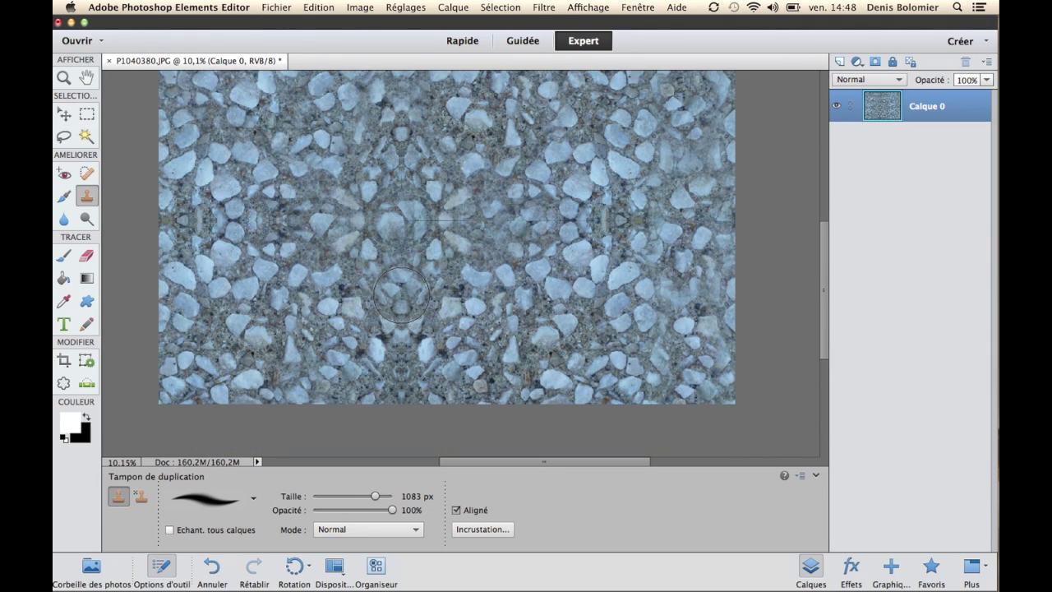
scroll(263, 291, "up", 3)
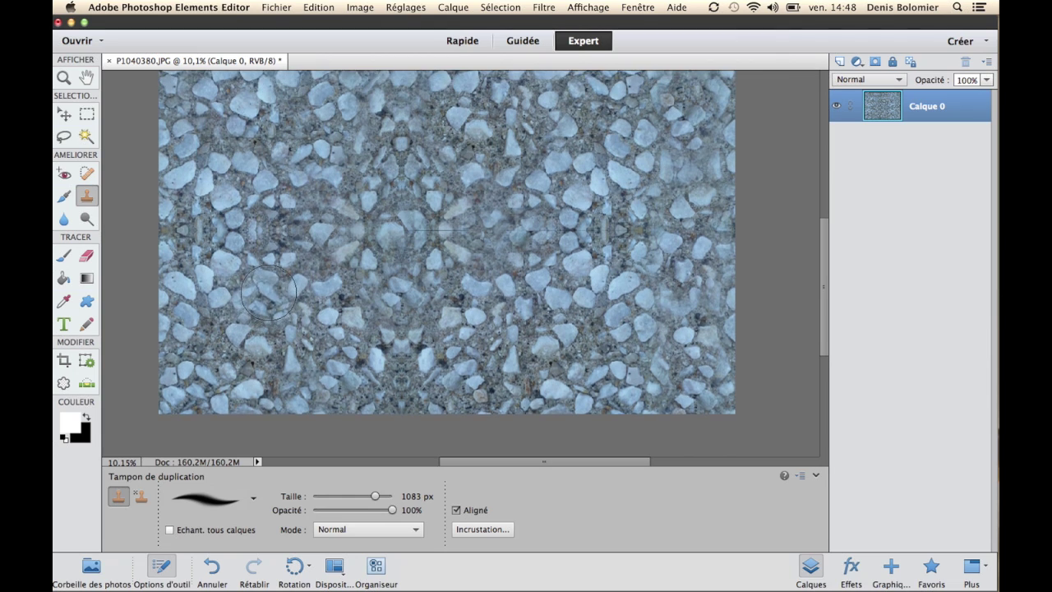
left_click(464, 194, "alt")
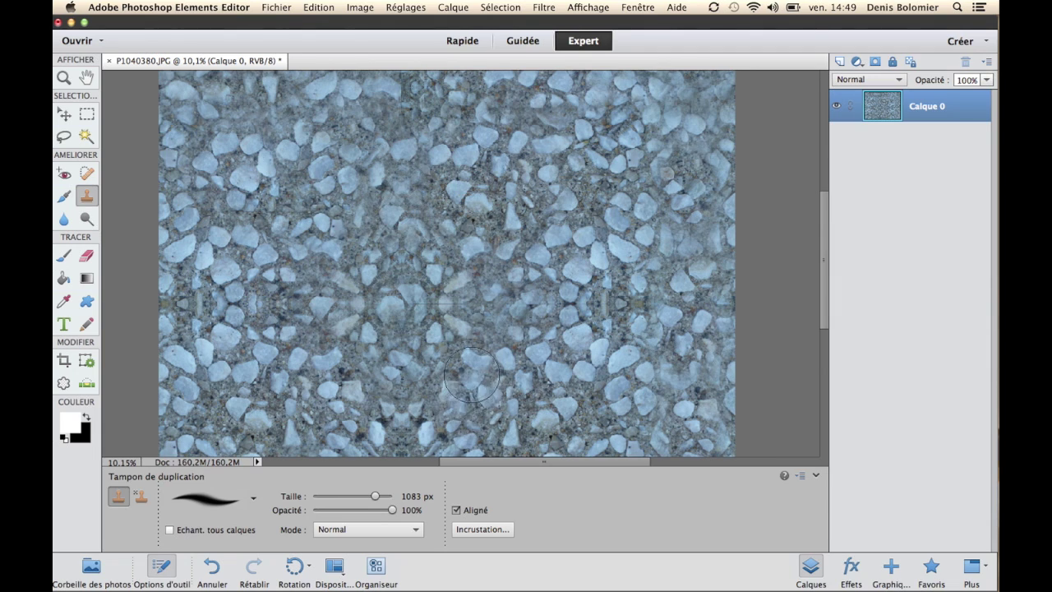
scroll(473, 362, "down", 3)
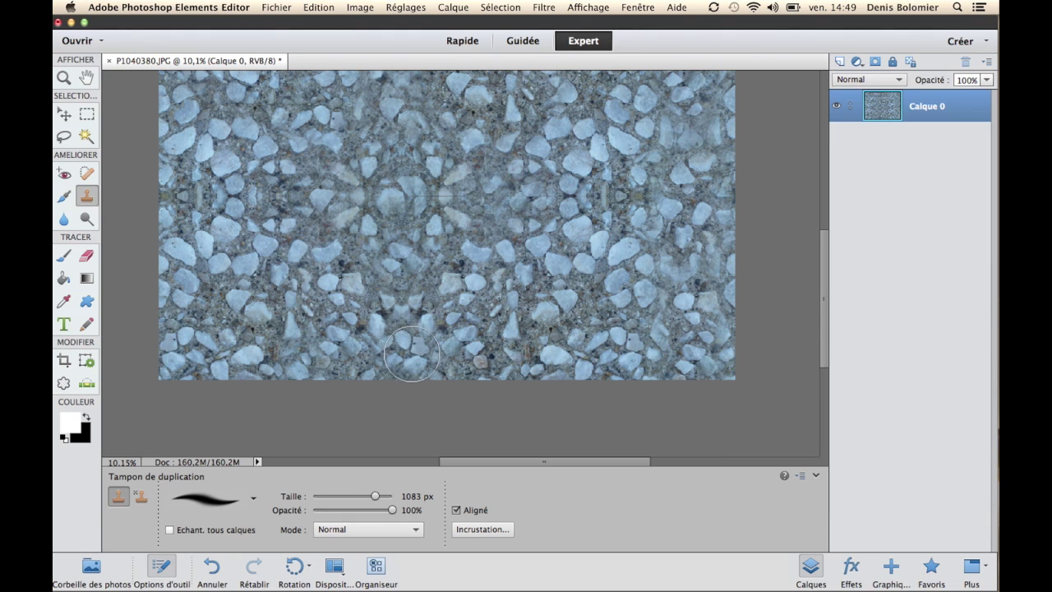
scroll(378, 283, "up", 5)
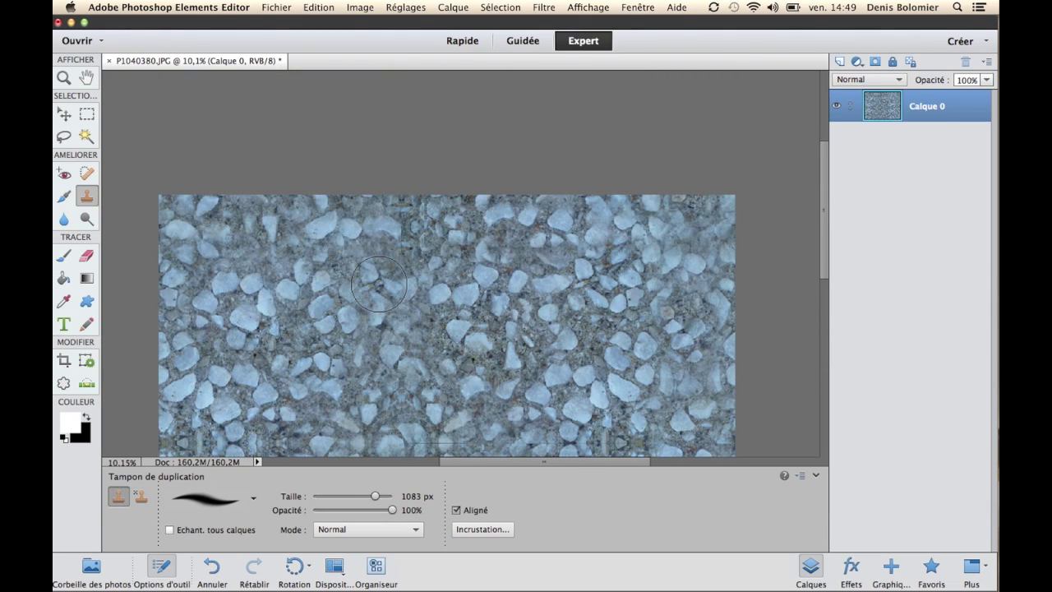
scroll(378, 284, "down", 4)
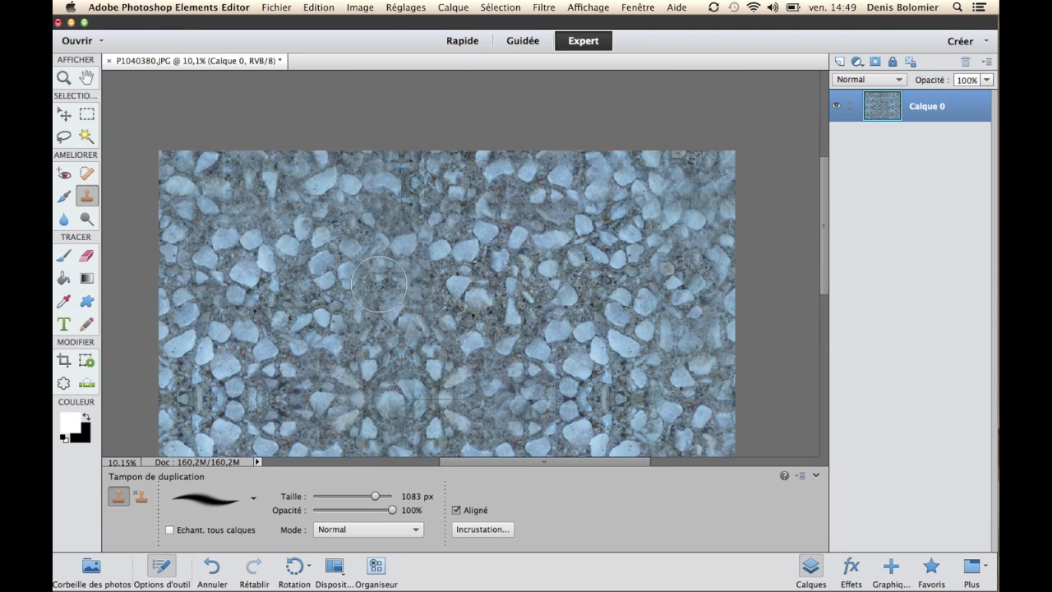
Step: Sample nearby gravel and stamp it over the mirrored stones along the right half of the horizontal seam
scroll(378, 284, "down", 2)
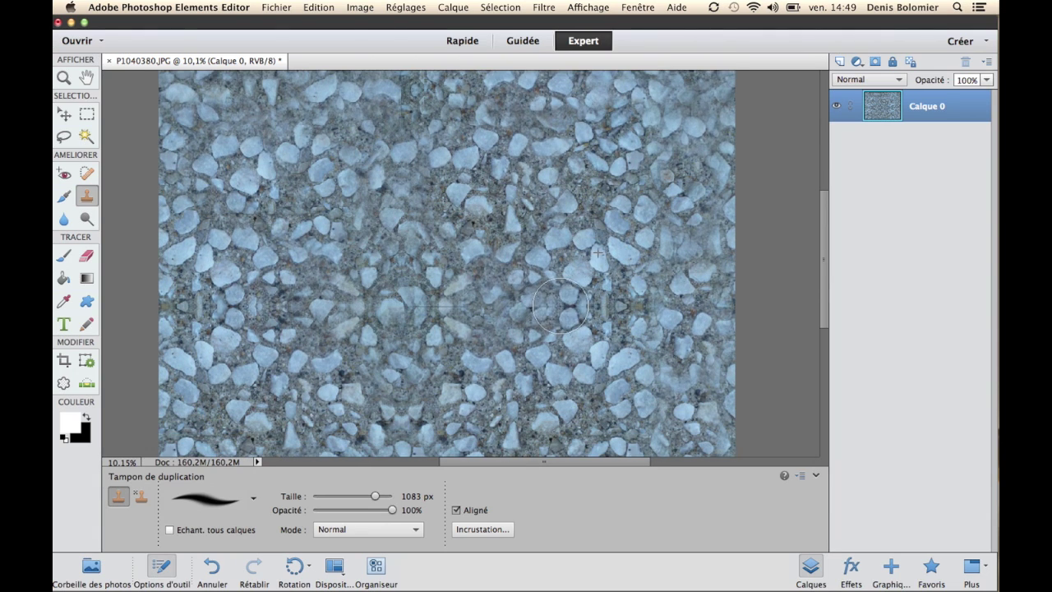
left_click_drag(564, 306, 571, 305)
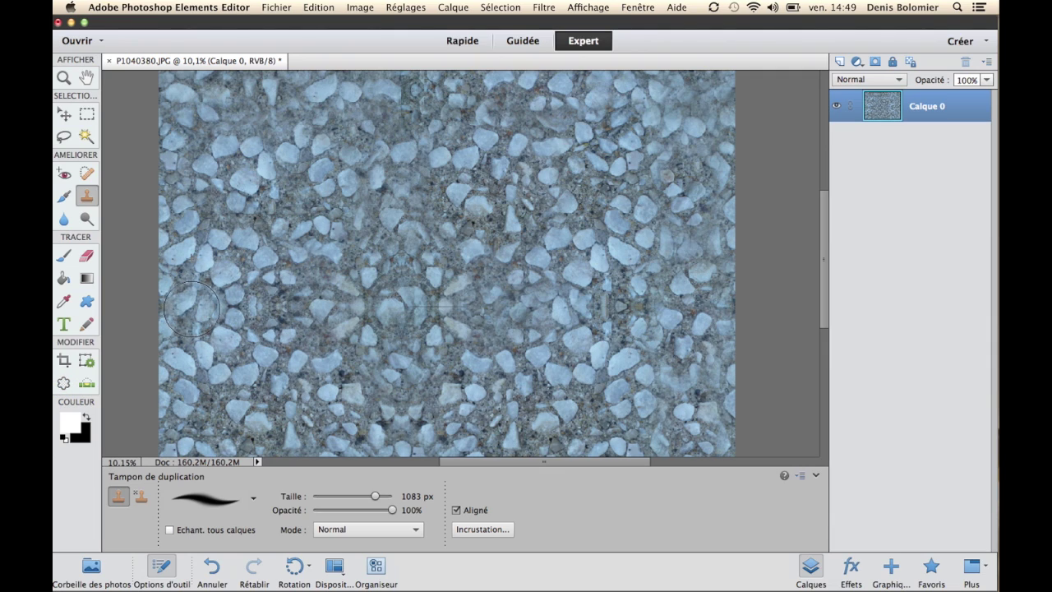
left_click(305, 221, "alt")
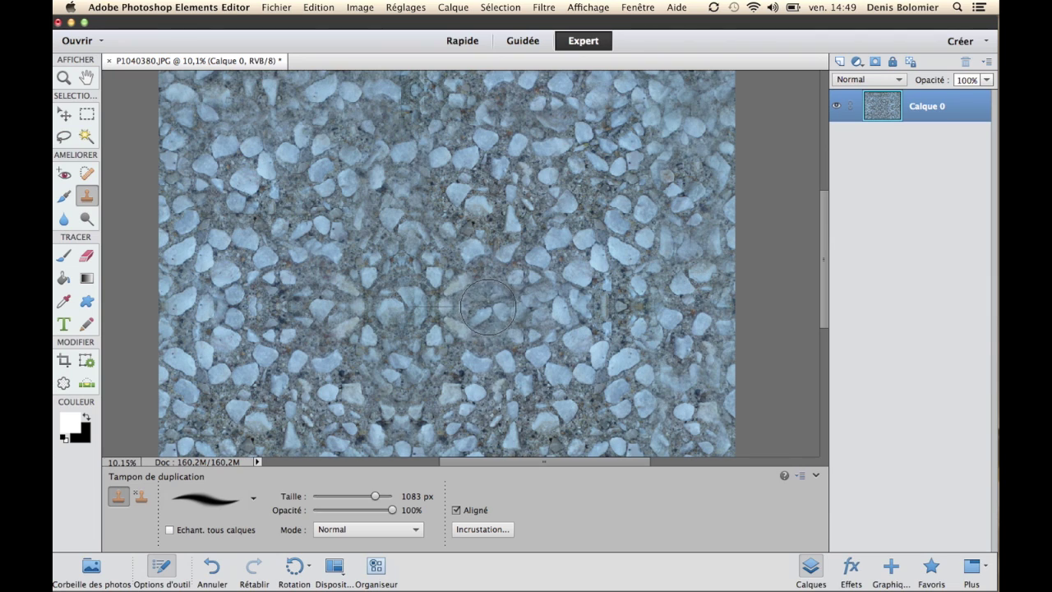
left_click_drag(489, 308, 507, 303)
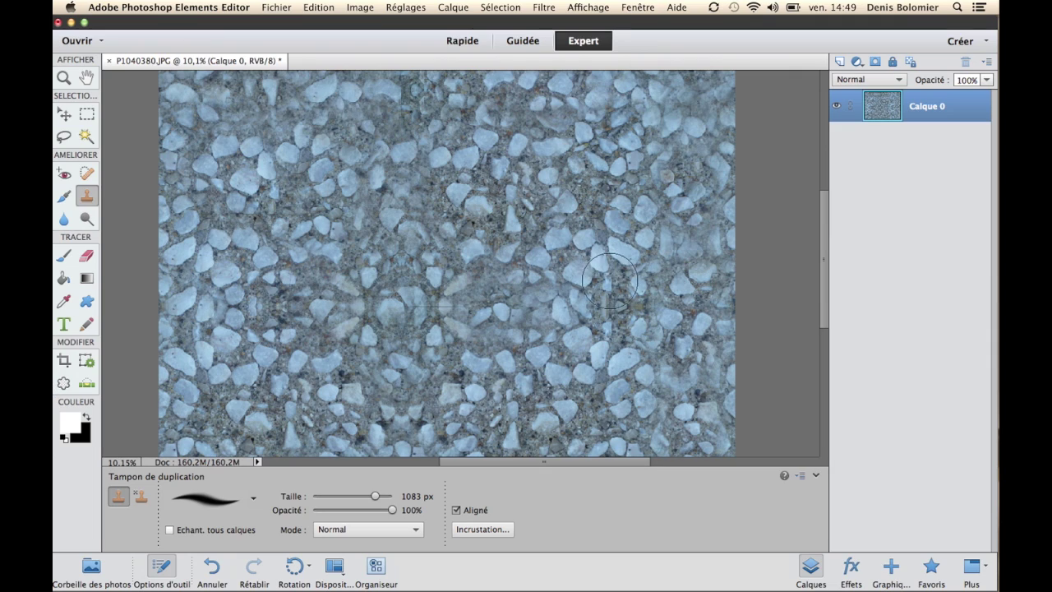
left_click_drag(610, 281, 618, 324)
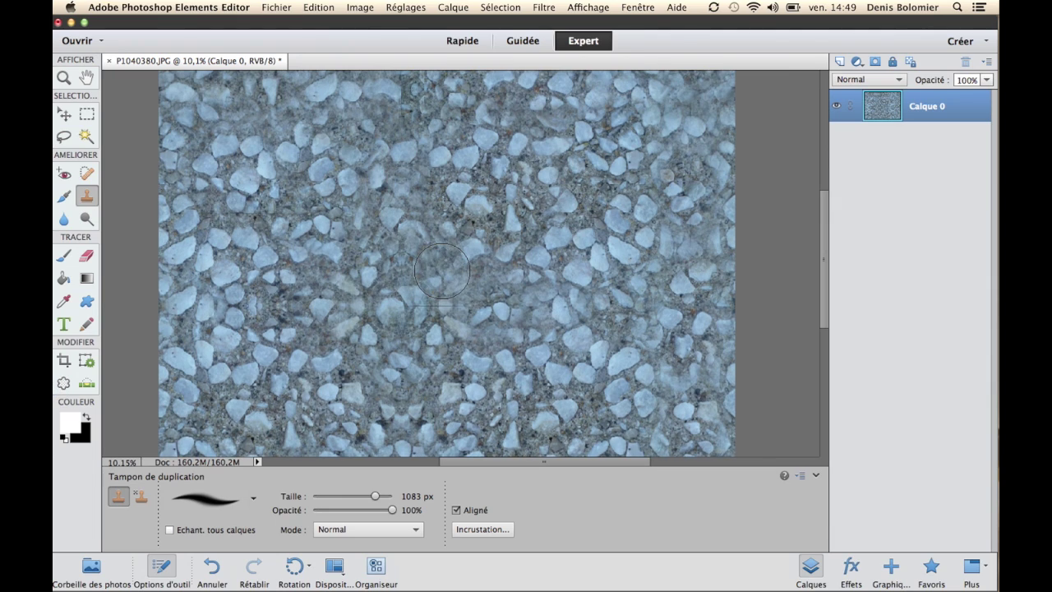
Step: Clone the pale stones above the horizontal seam over the symmetrical pattern just right, left and above the seam crossing
left_click(465, 202, "alt")
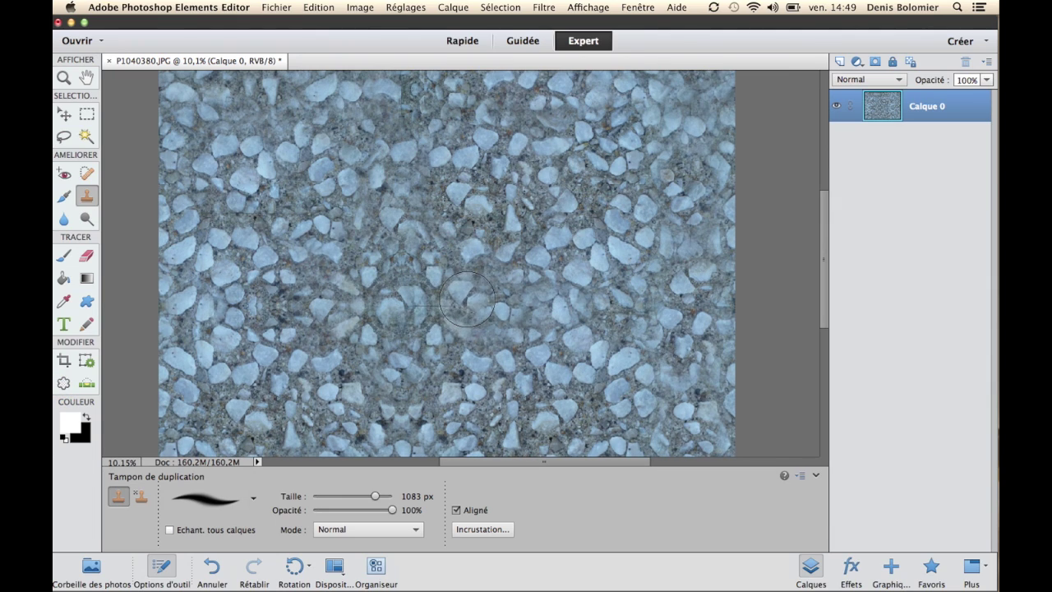
left_click(303, 308)
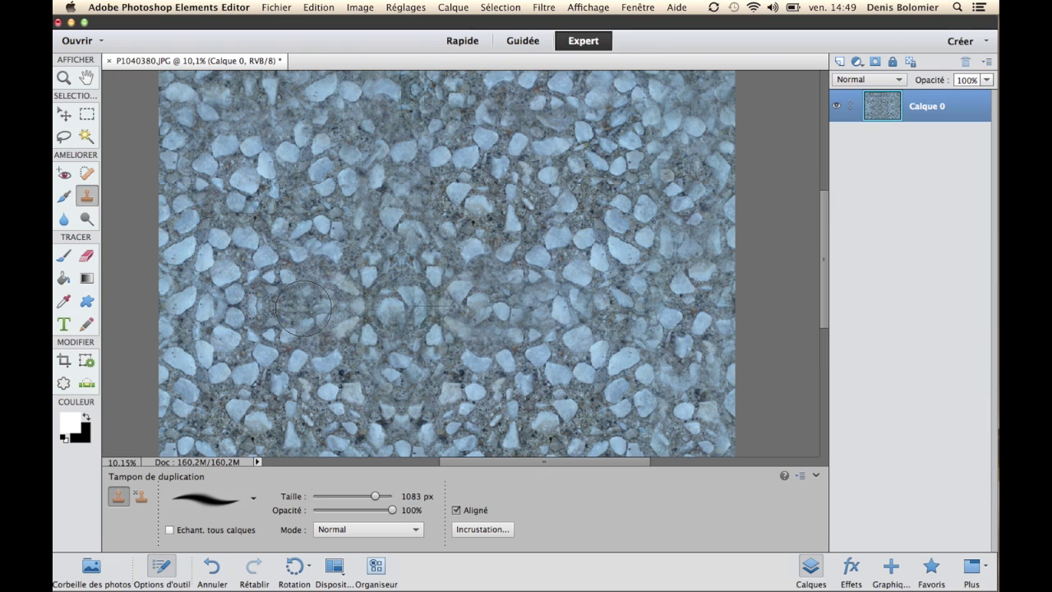
scroll(500, 345, "down", 3)
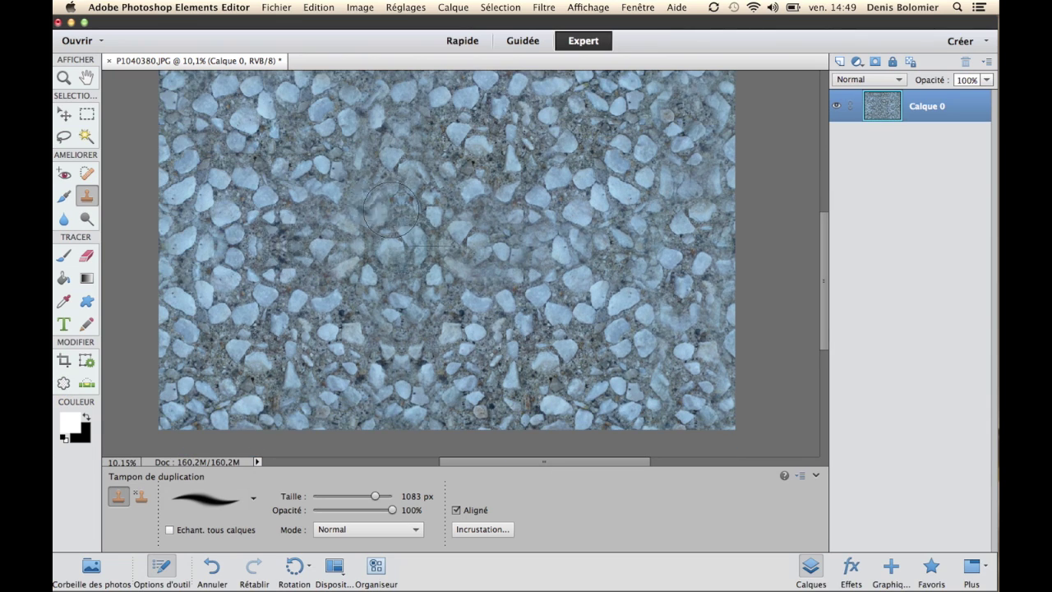
scroll(312, 205, "up", 3)
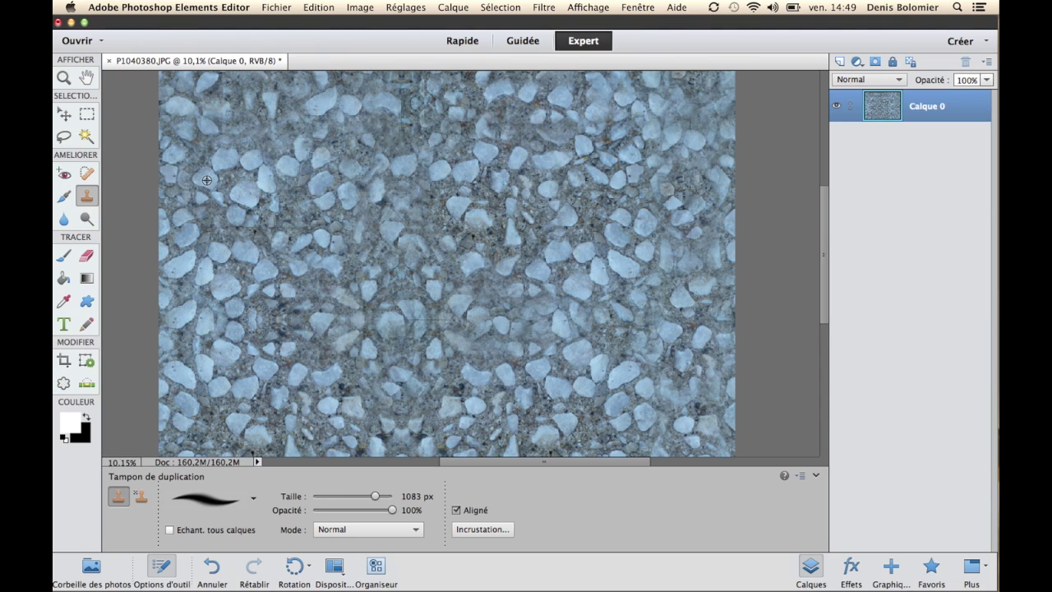
Step: Sample the upper-left gravel and stamp it over the left end of the horizontal seam and the seam remnant near the crossing
left_click(207, 180, "alt")
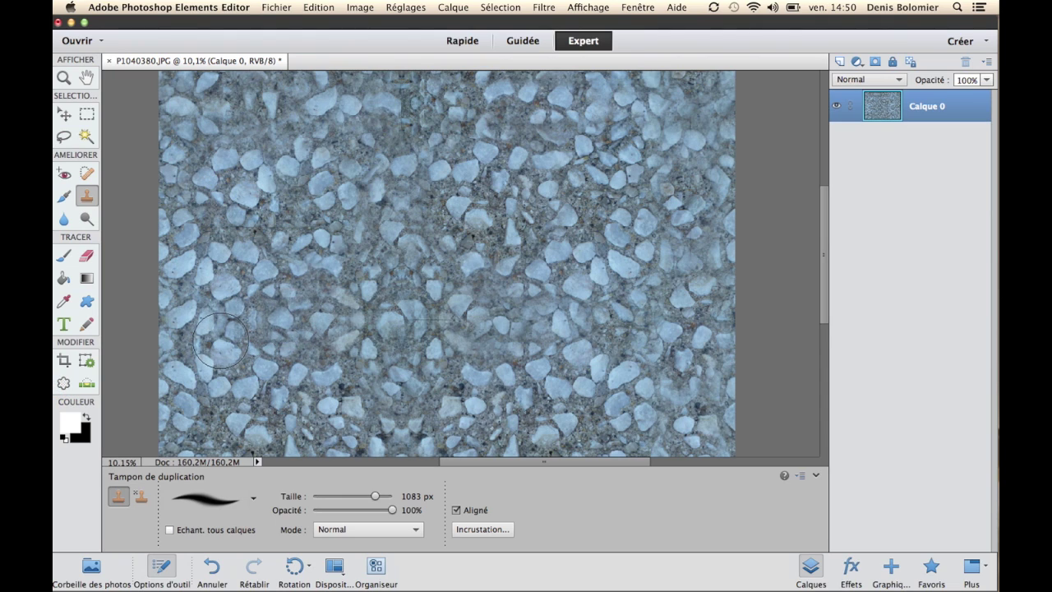
scroll(274, 340, "down", 3)
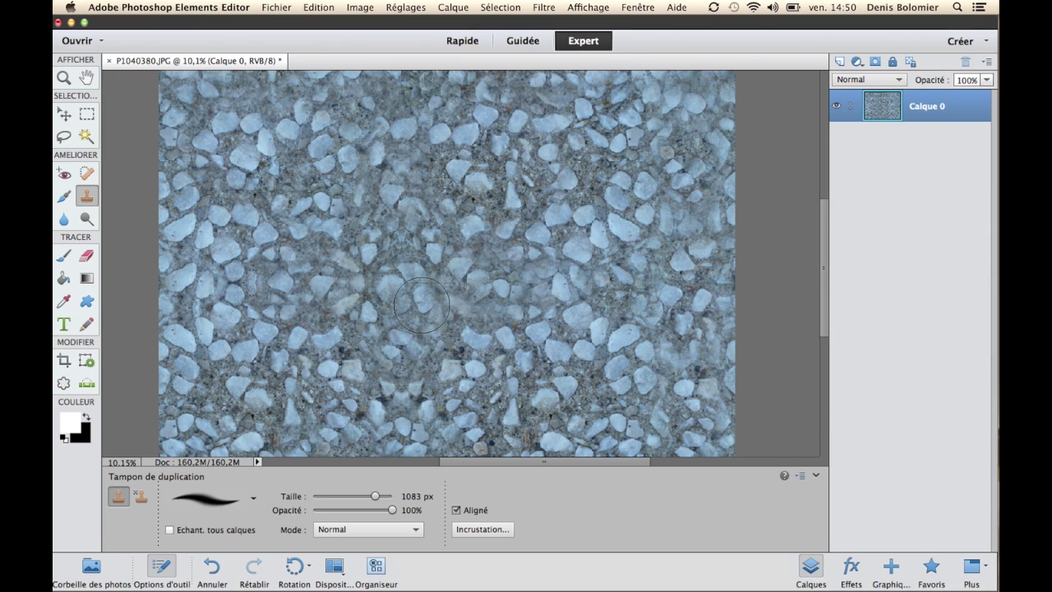
scroll(440, 310, "down", 4)
scroll(420, 305, "down", 5)
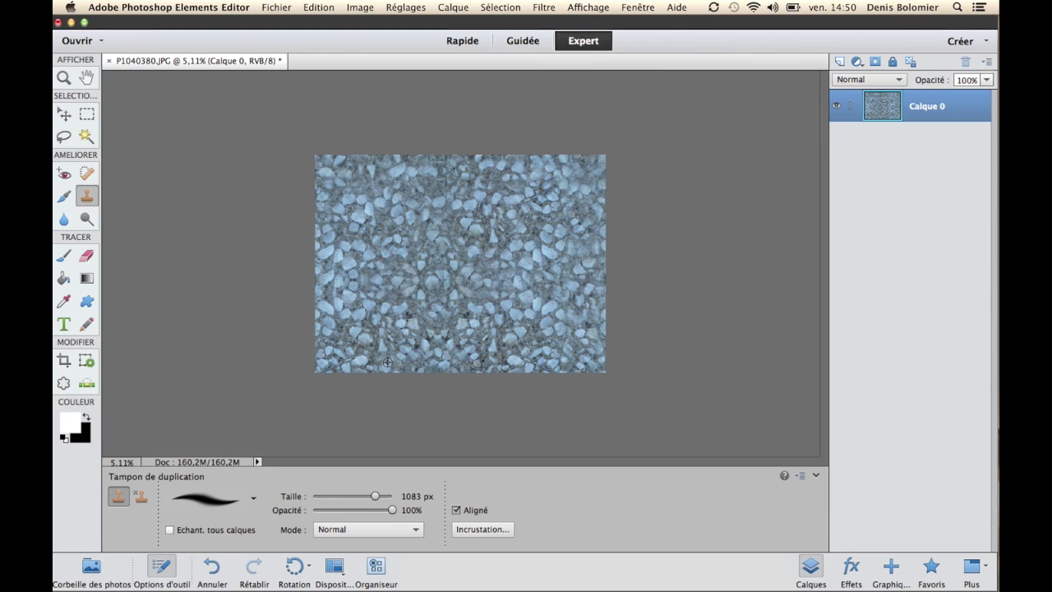
scroll(390, 359, "up", 1)
scroll(389, 359, "up", 2)
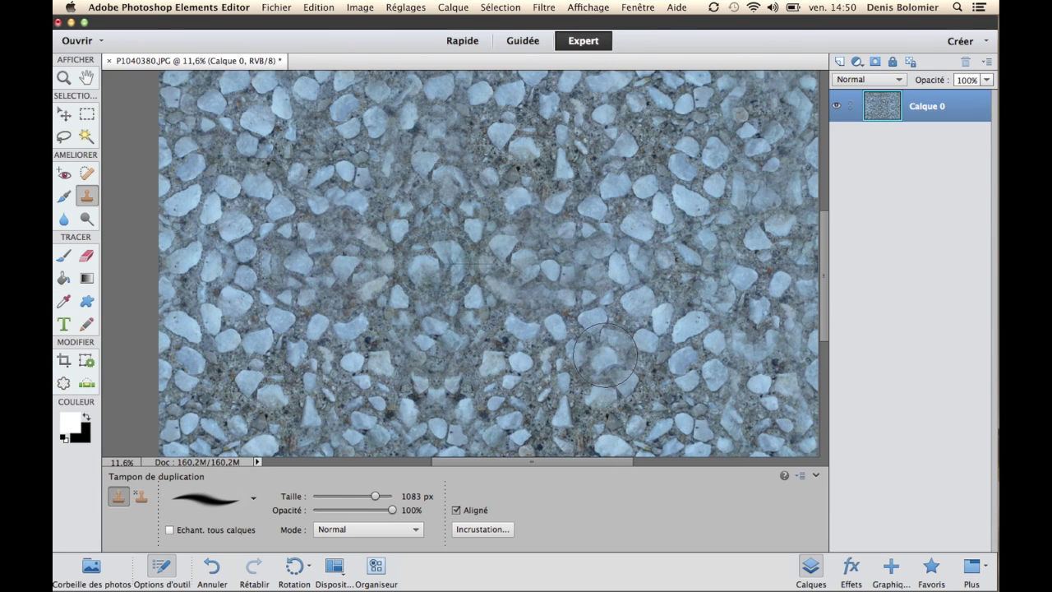
Step: Reduce the clone stamp size to 93 px and clone individual stones over the symmetrical pattern left of, above and just right of the seam crossing
left_click(365, 494)
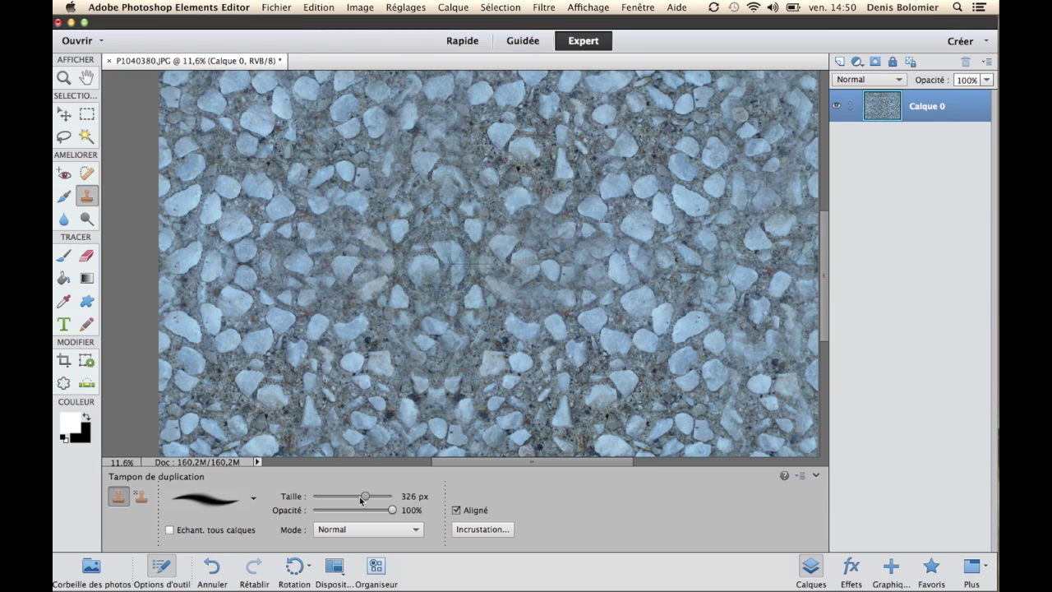
left_click(360, 498)
mouse_move(313, 290)
left_mouse_down()
mouse_move(338, 289)
mouse_move(326, 277)
mouse_move(339, 285)
left_mouse_up()
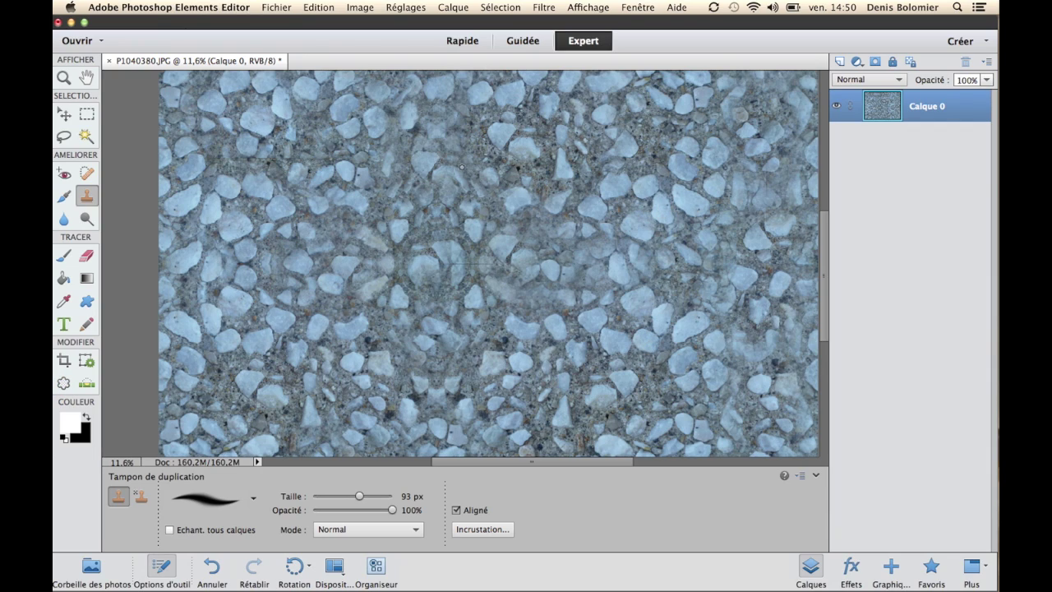
mouse_move(458, 162)
left_mouse_down()
mouse_move(460, 148)
mouse_move(462, 174)
mouse_move(460, 152)
left_mouse_up()
left_click_drag(472, 276, 478, 300)
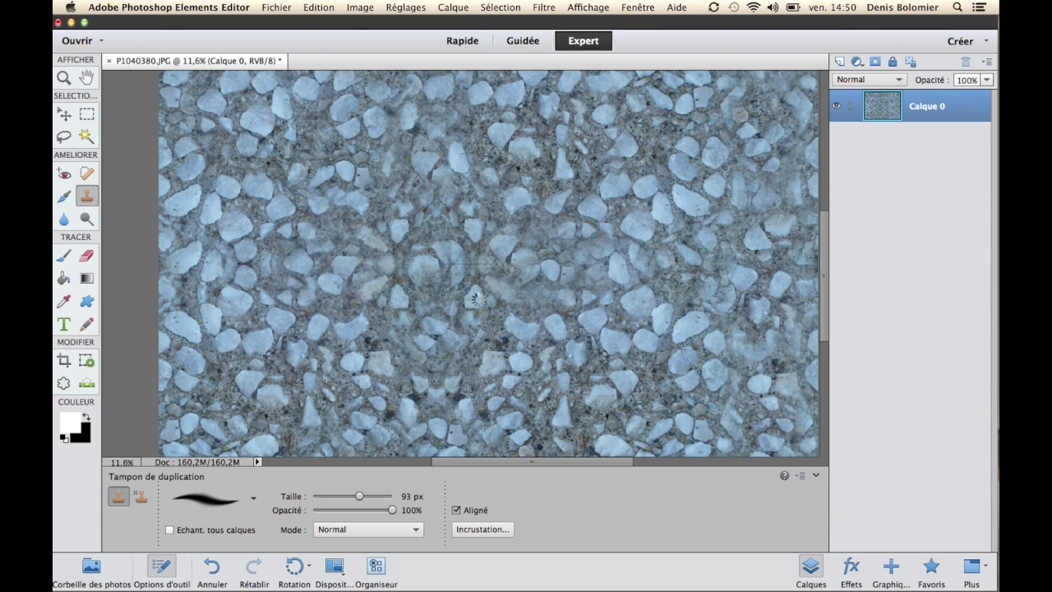
Step: Sample the lower-right gravel and clone small stones over the pattern at and right of the seam crossing, and break up the mirrored stones near the left edge
left_click(690, 383, "alt")
mouse_move(476, 264)
left_mouse_down()
mouse_move(464, 265)
mouse_move(482, 268)
left_mouse_up()
left_click(484, 257)
left_click_drag(580, 268, 573, 270)
mouse_move(450, 265)
left_mouse_down()
mouse_move(444, 270)
mouse_move(456, 251)
left_mouse_up()
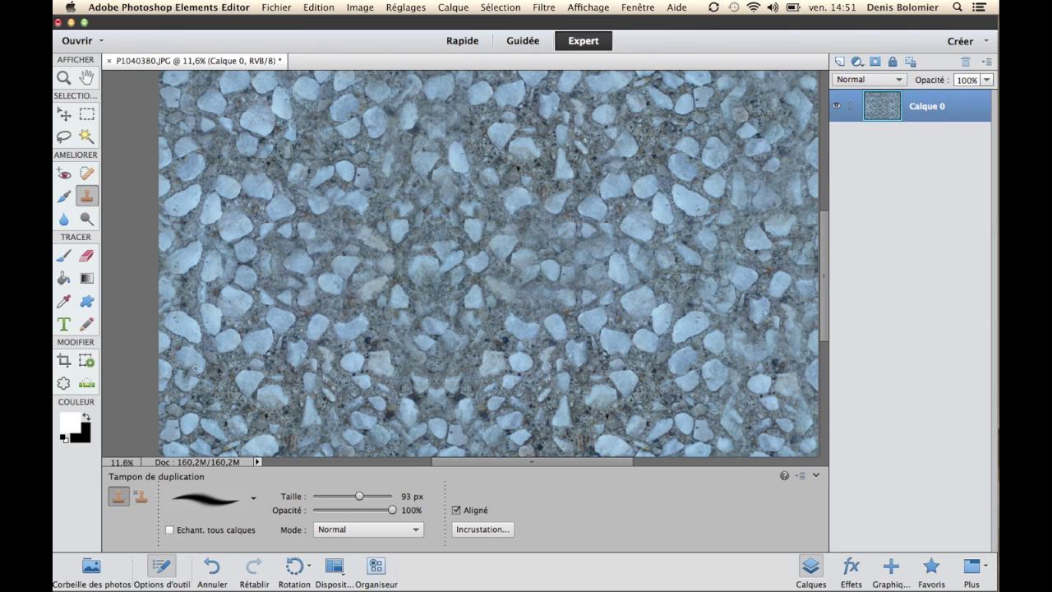
left_click_drag(184, 372, 190, 341)
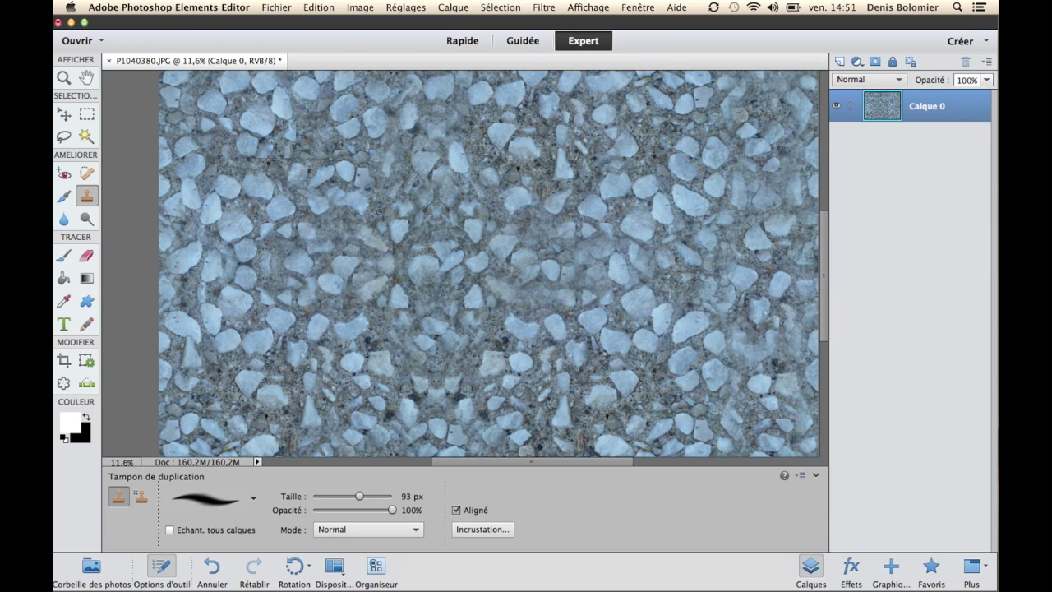
Step: Start a web export of the gravel image despite its large size and set the output width to 800 px
left_click(286, 12)
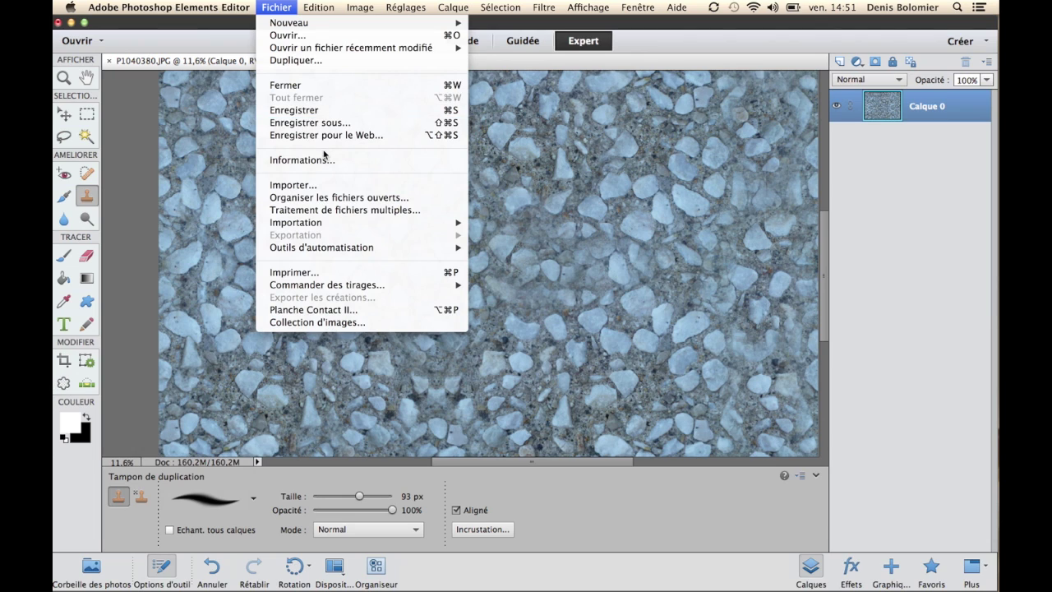
left_click(324, 135)
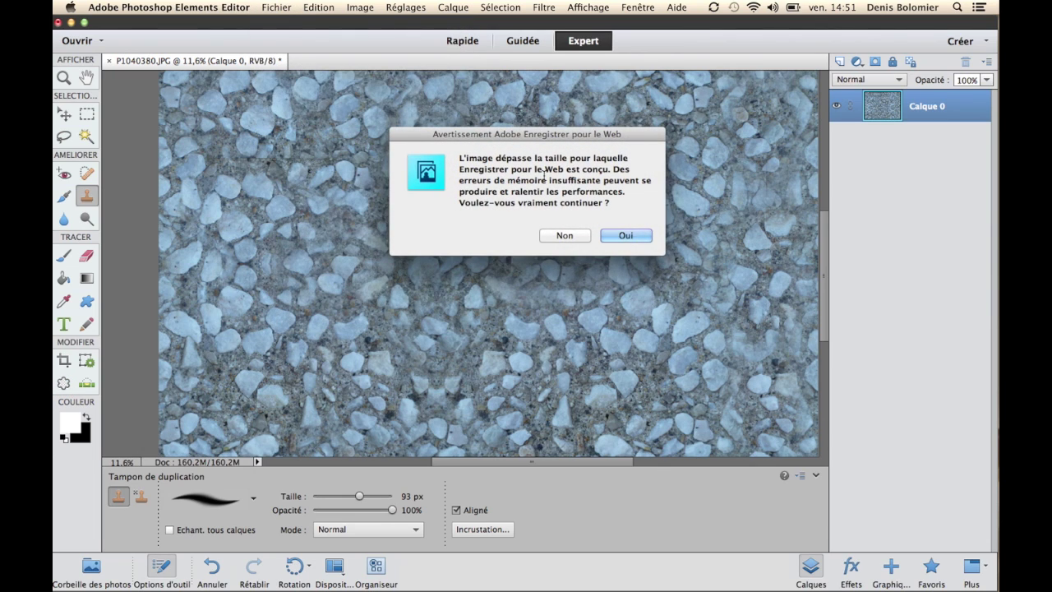
left_click(624, 236)
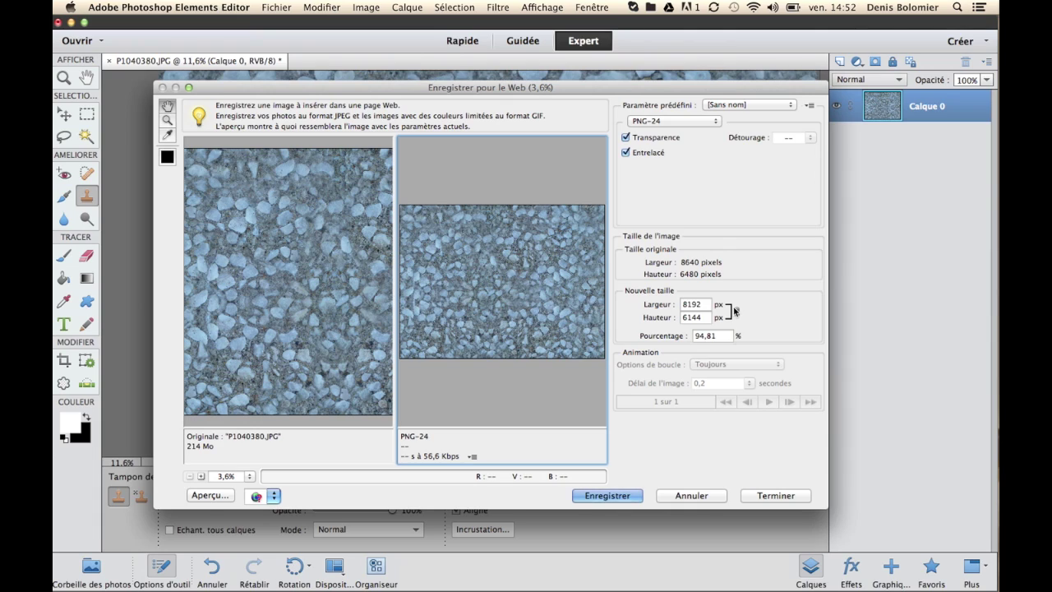
left_click_drag(707, 305, 618, 305)
type("800")
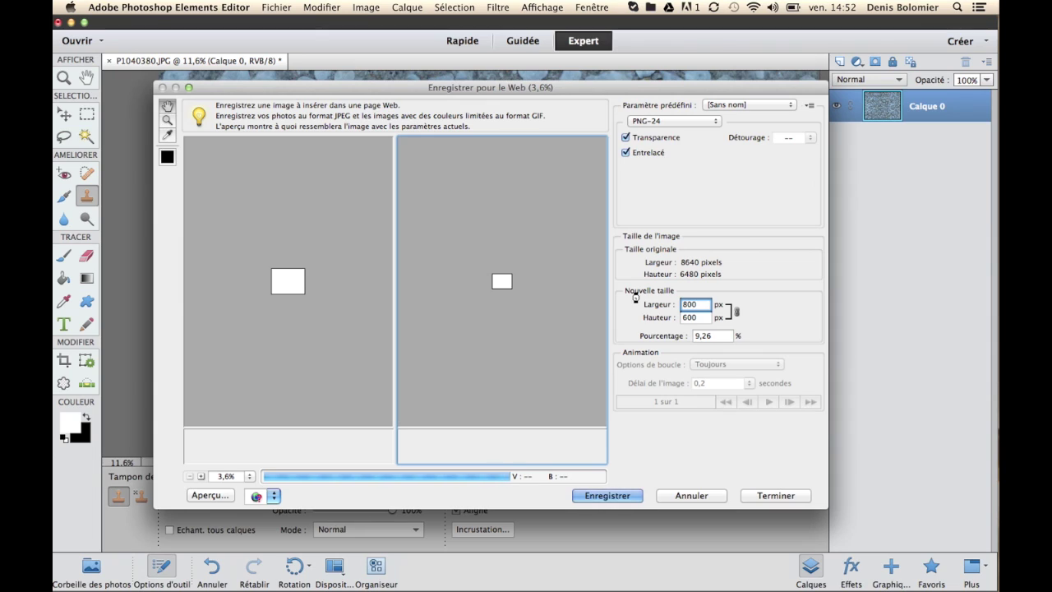
key("Tab")
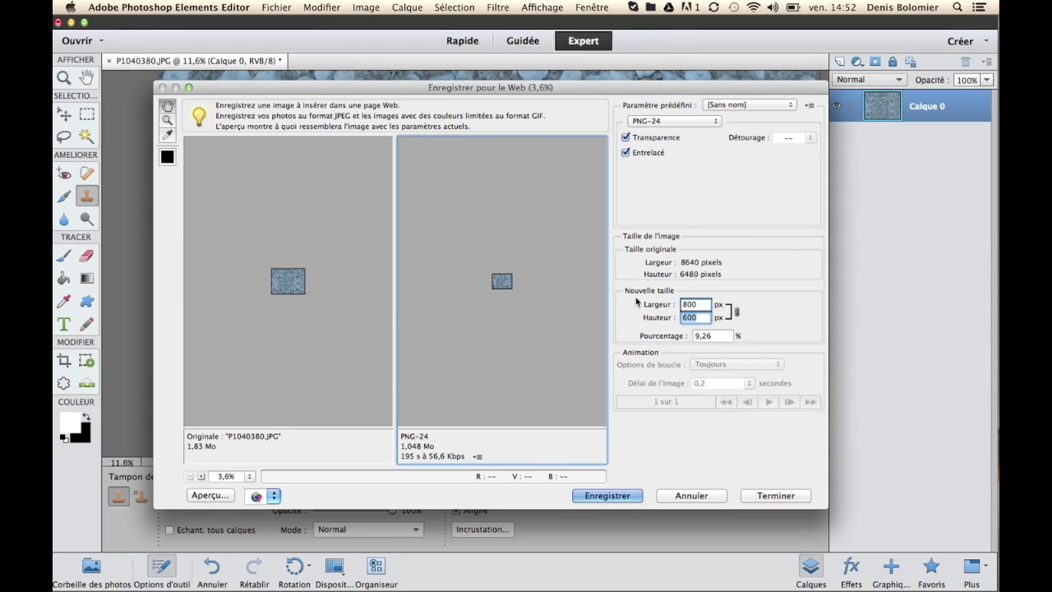
Step: Keep PNG-24 as the export format and turn off transparency
left_click(704, 122)
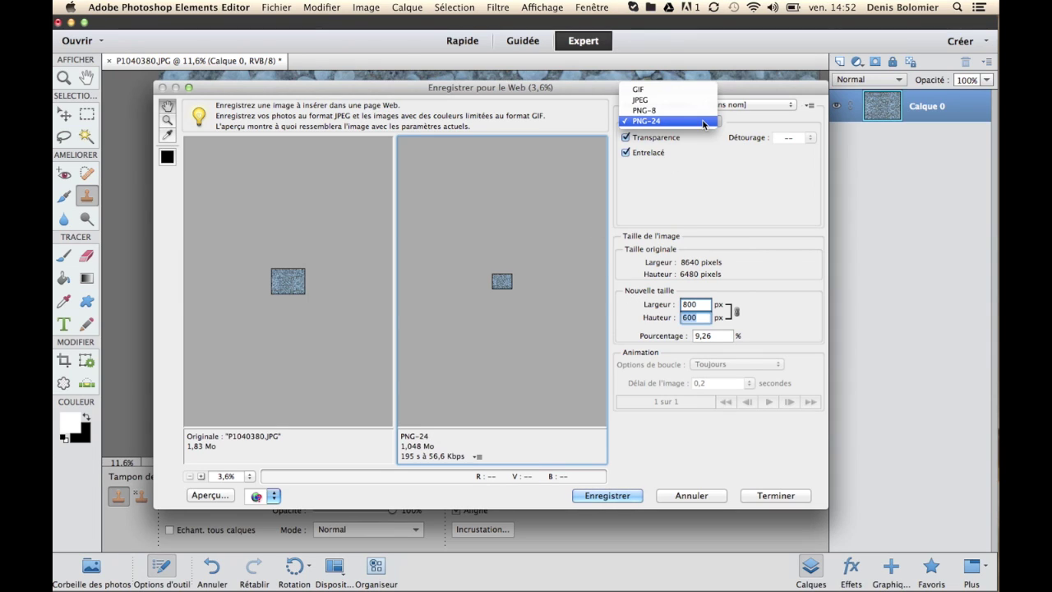
left_click(656, 124)
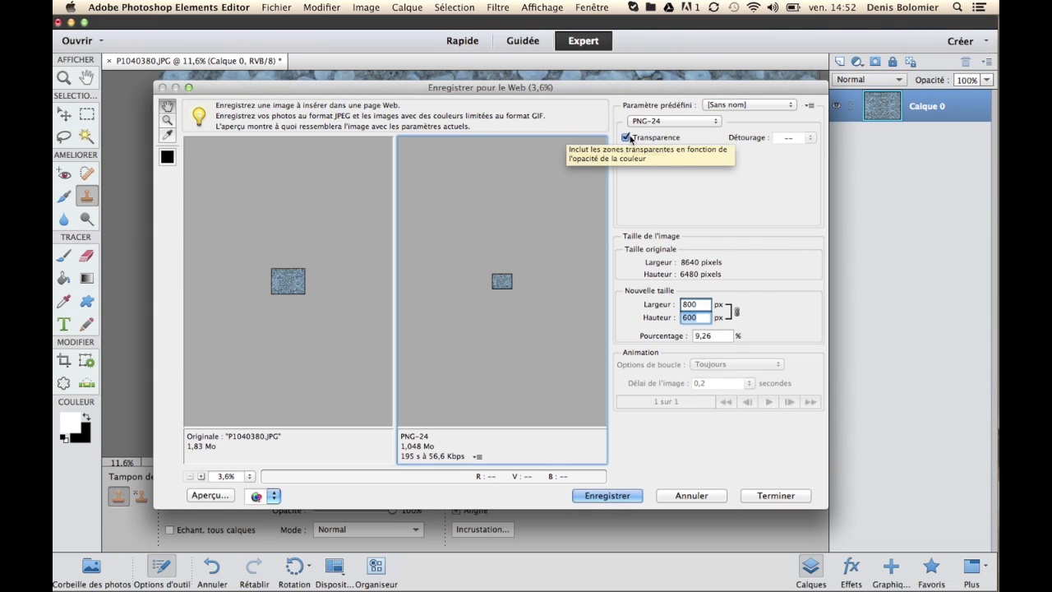
left_click(629, 138)
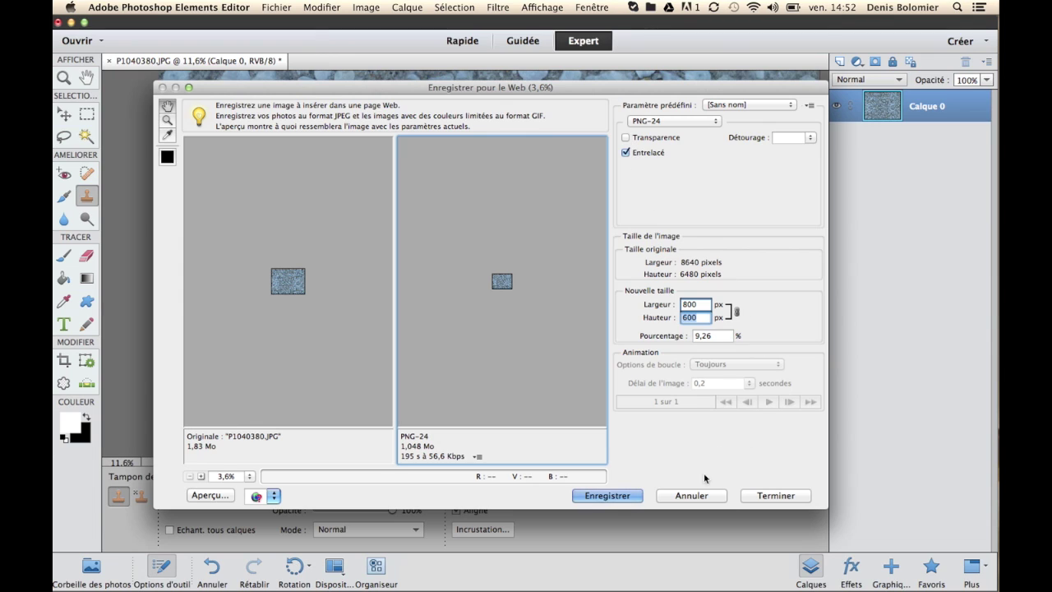
left_click(608, 495)
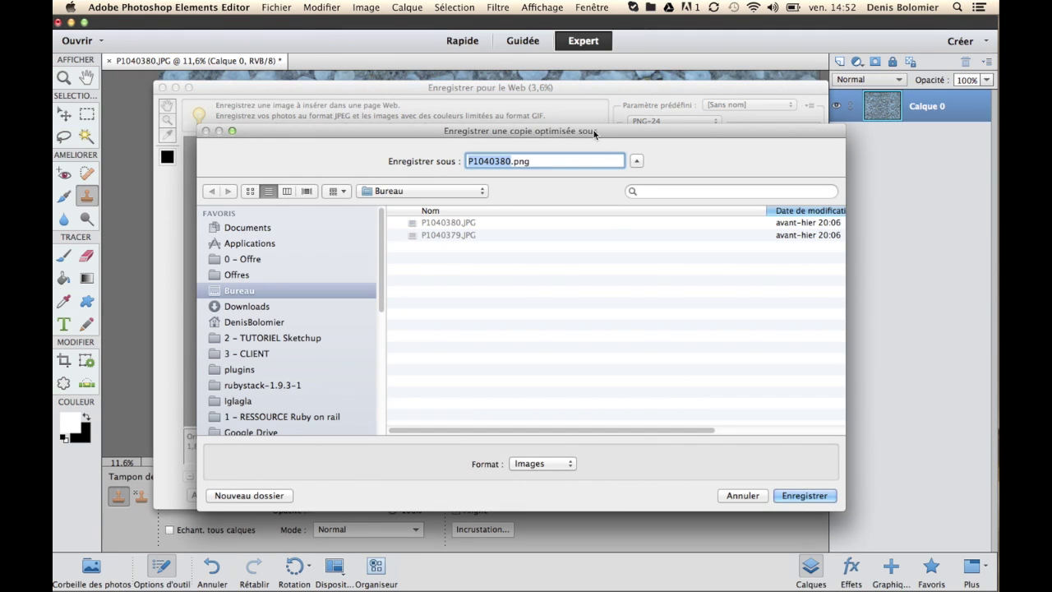
left_click(510, 164)
left_click_drag(580, 133, 927, 561)
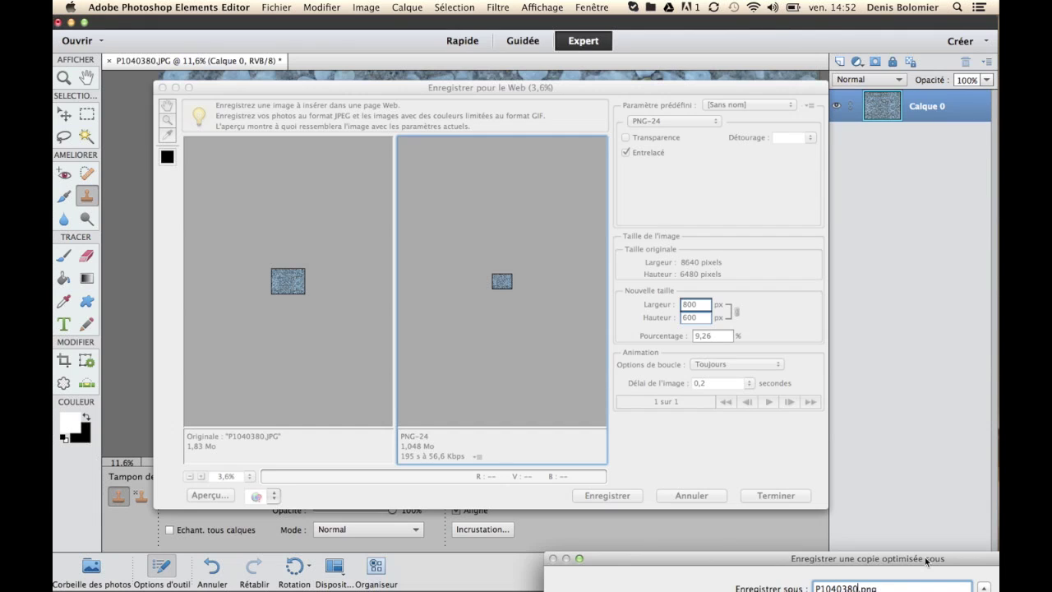
left_click_drag(926, 561, 622, 62)
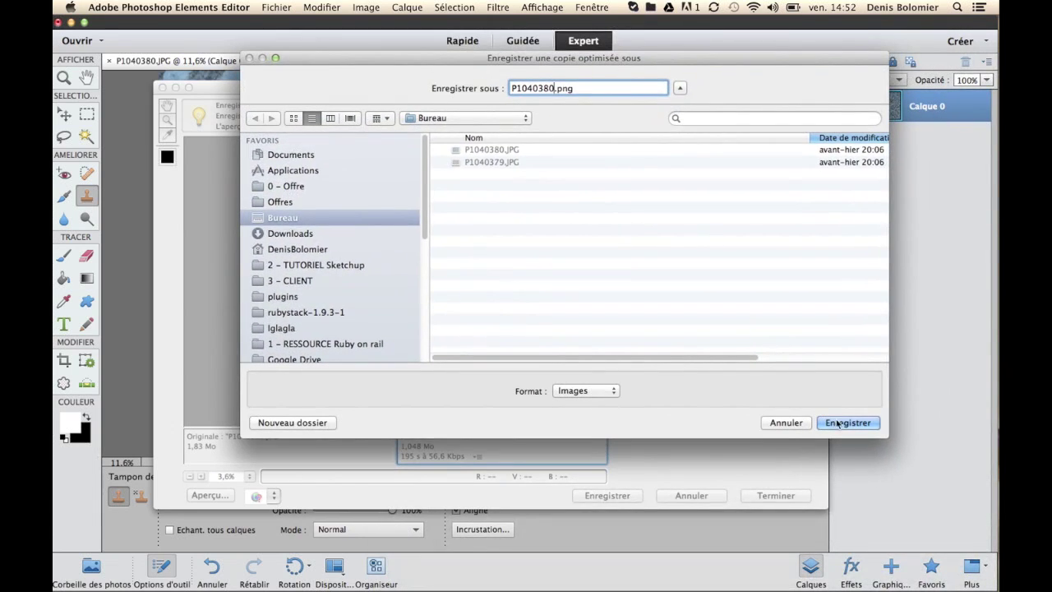
left_click(799, 423)
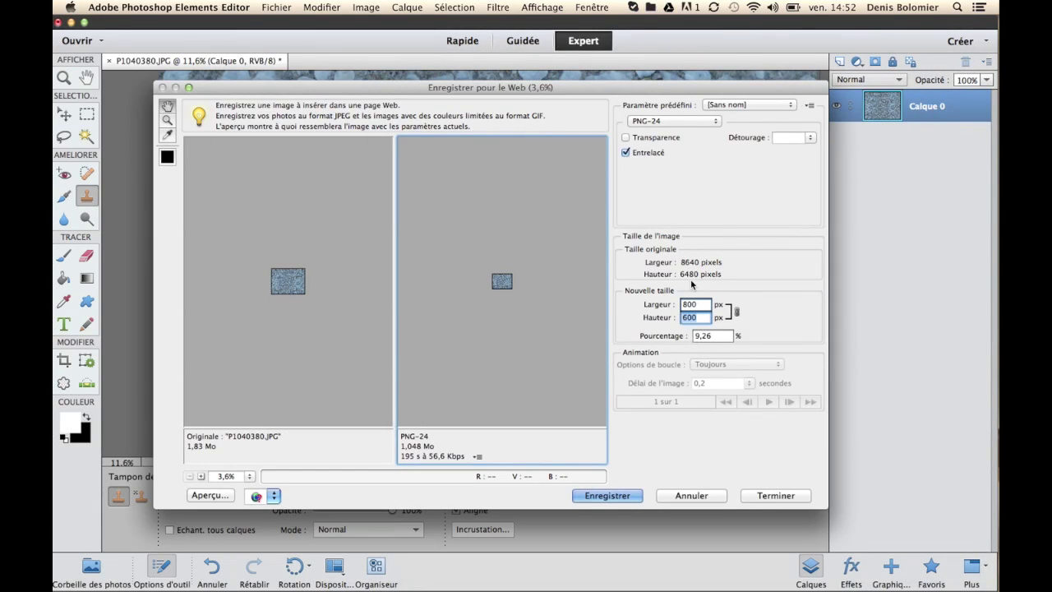
Step: Set the export width to 400 px and save the image to the desktop as P1040380petit.png
left_click_drag(704, 305, 666, 302)
type("400")
left_click(663, 430)
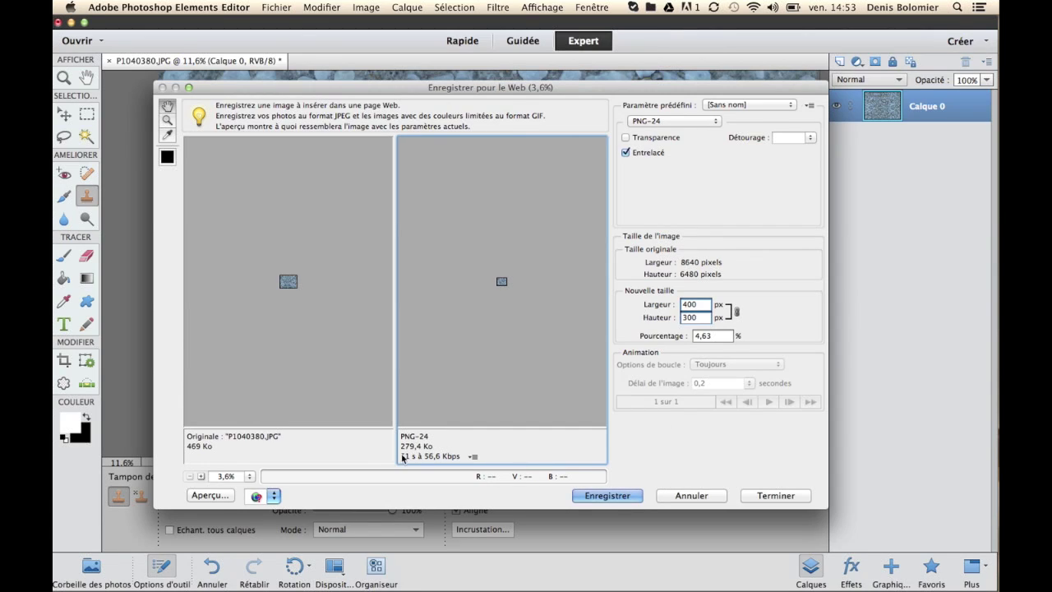
left_click(621, 495)
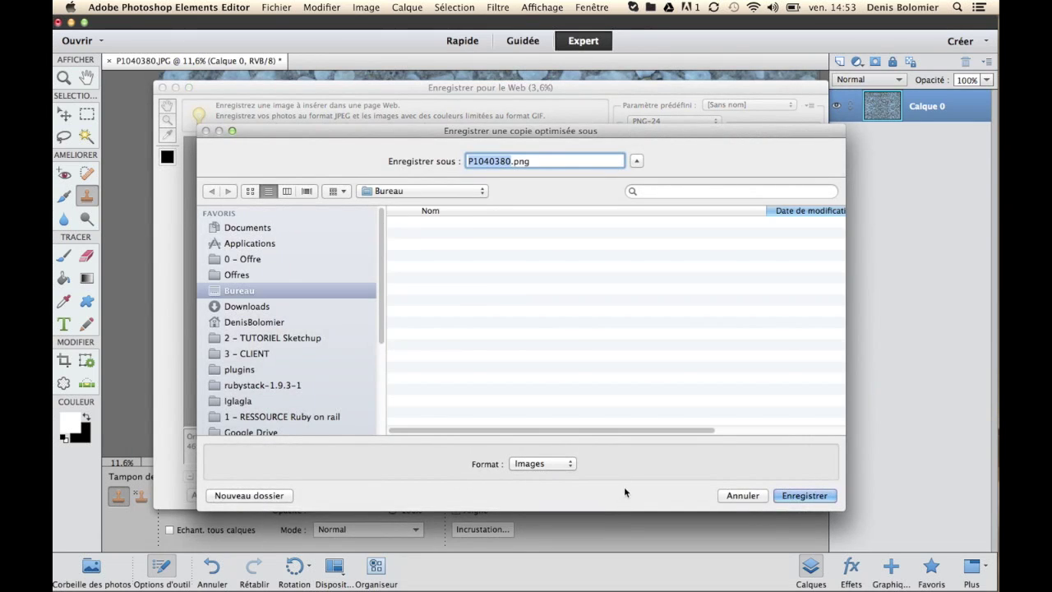
left_click(511, 161)
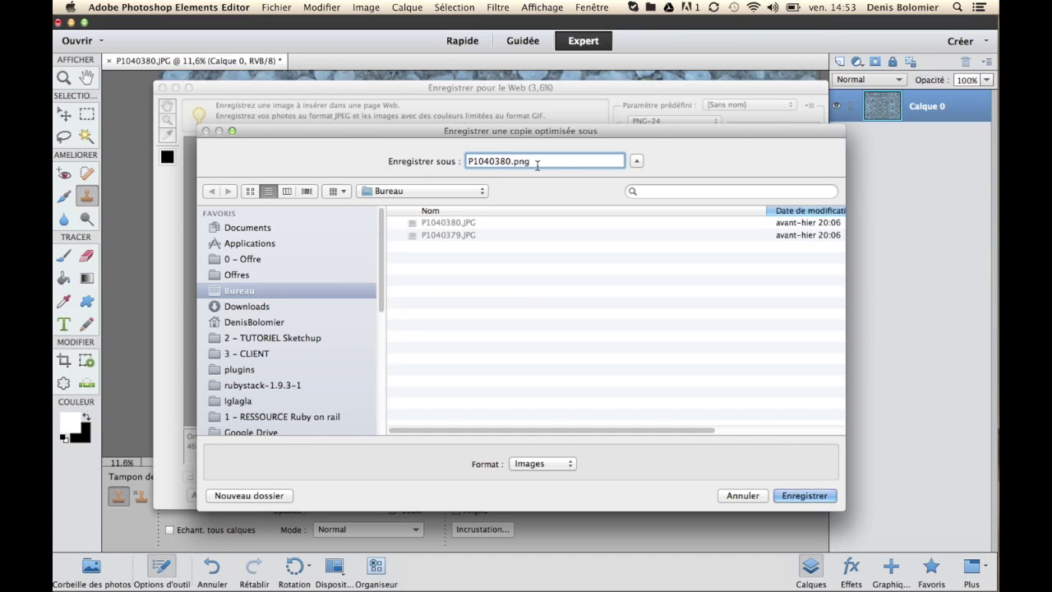
type("petit")
left_click(790, 497)
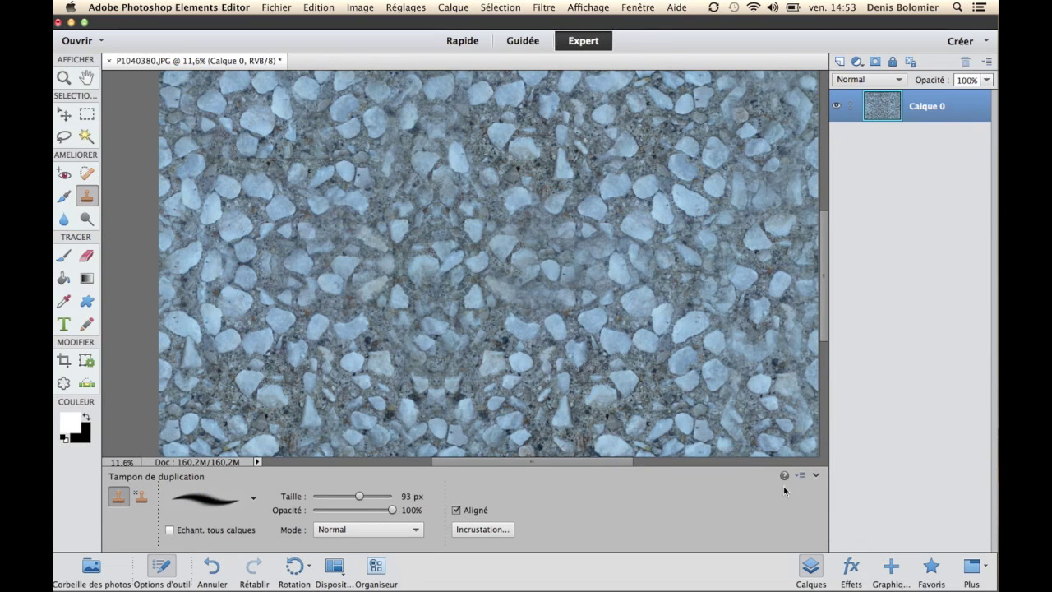
Step: Switch to SketchUp and draw a rectangle of about 8.8 m² beside the gravel-textured one, along the red axis
left_click(71, 23)
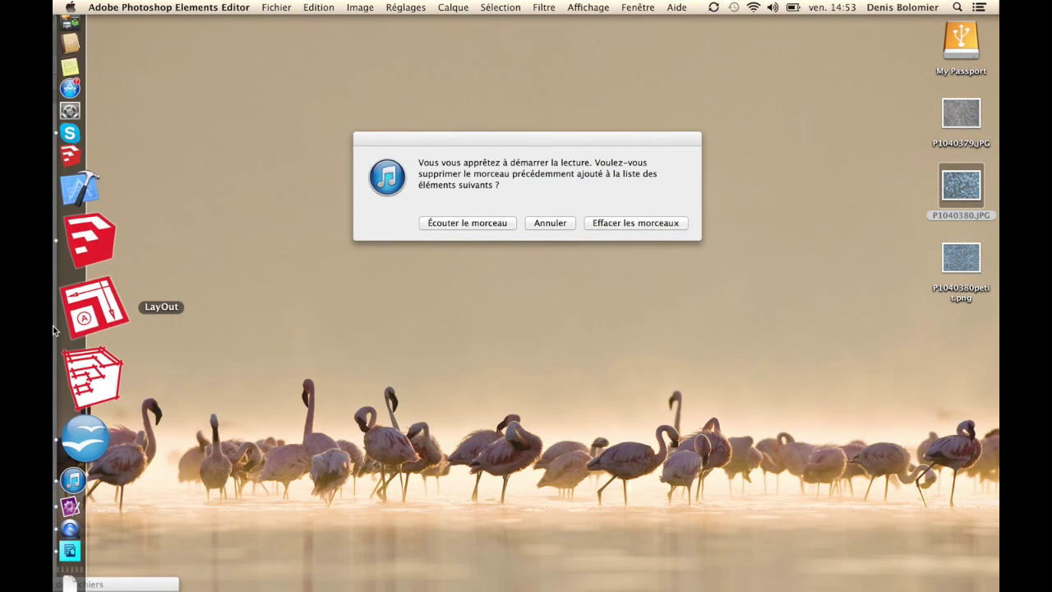
left_click(71, 296)
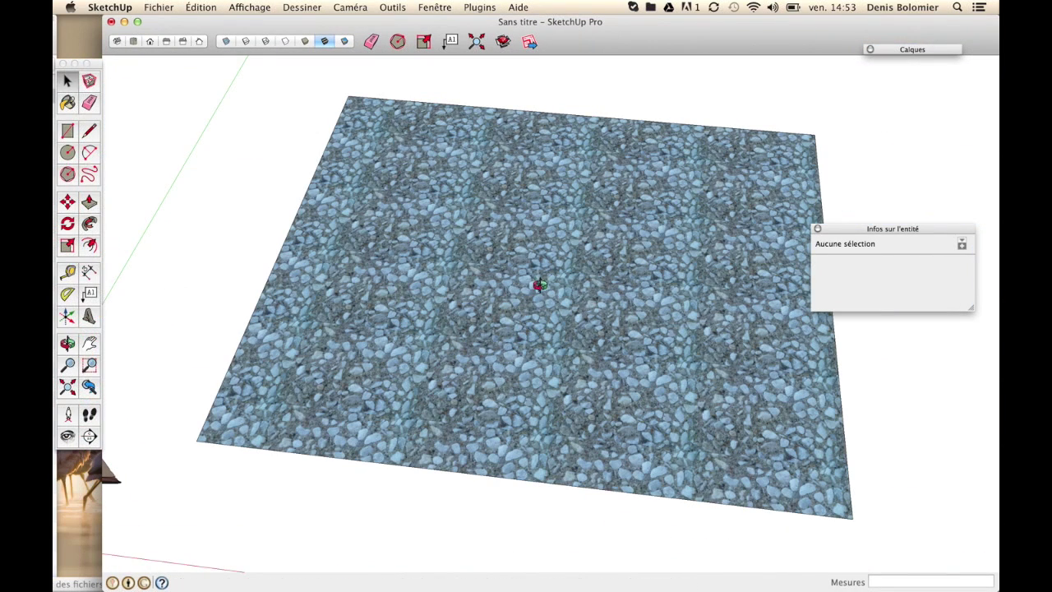
scroll(522, 239, "down", 10)
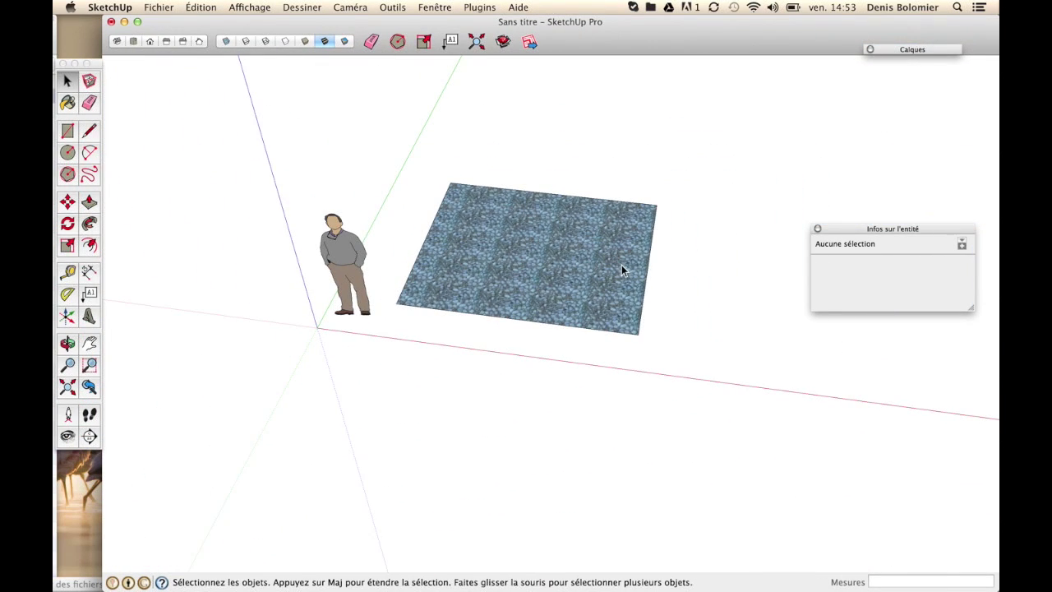
left_click_drag(612, 267, 429, 257)
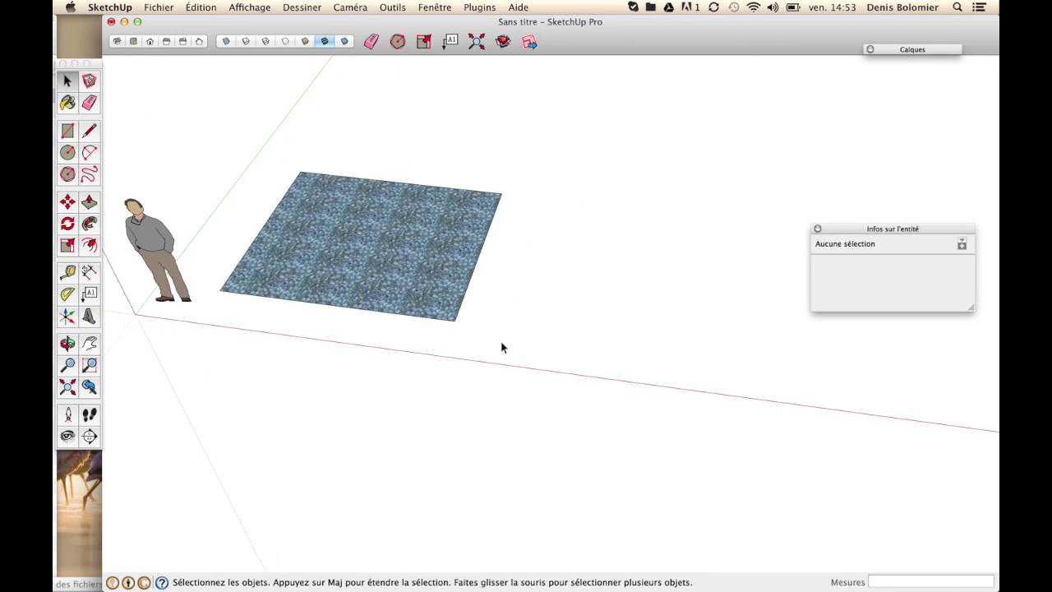
key("r")
left_click(487, 322)
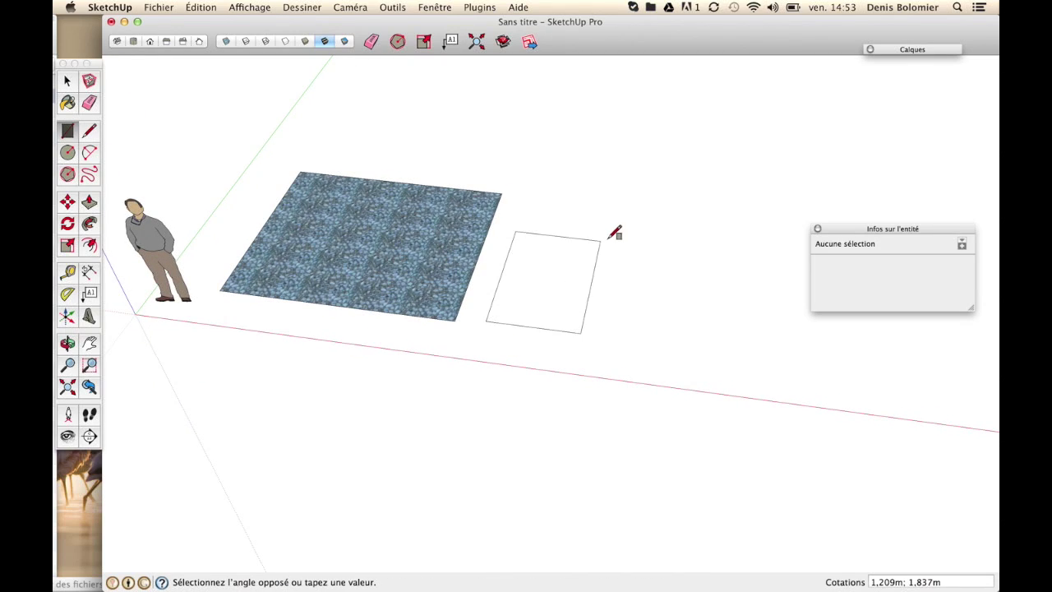
left_click(728, 217)
key("space")
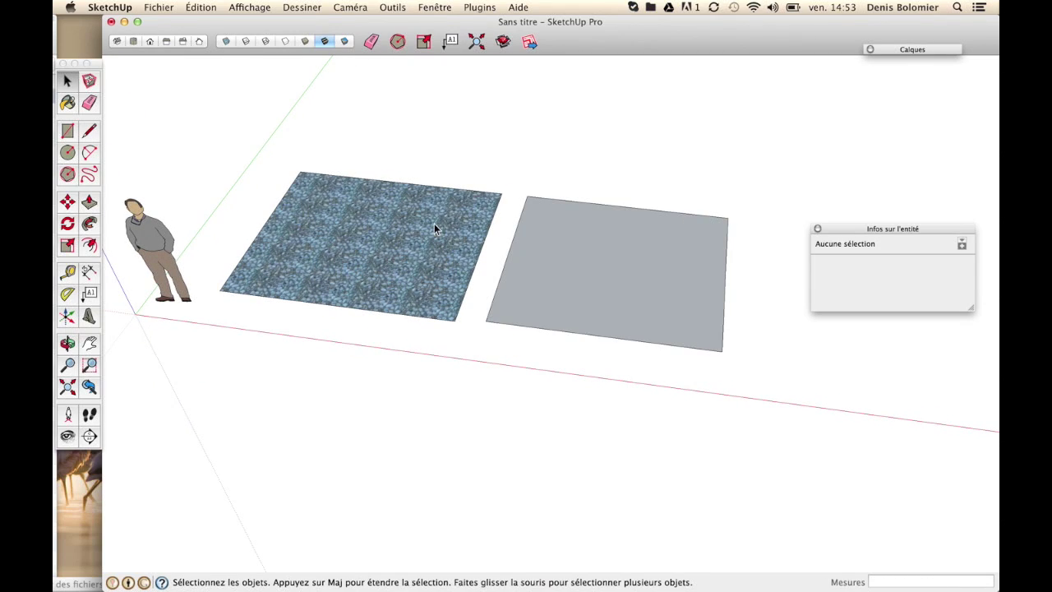
Step: Import P1040380petit.png from the desktop as a texture and place it at a small scale on the new rectangle
left_click(170, 8)
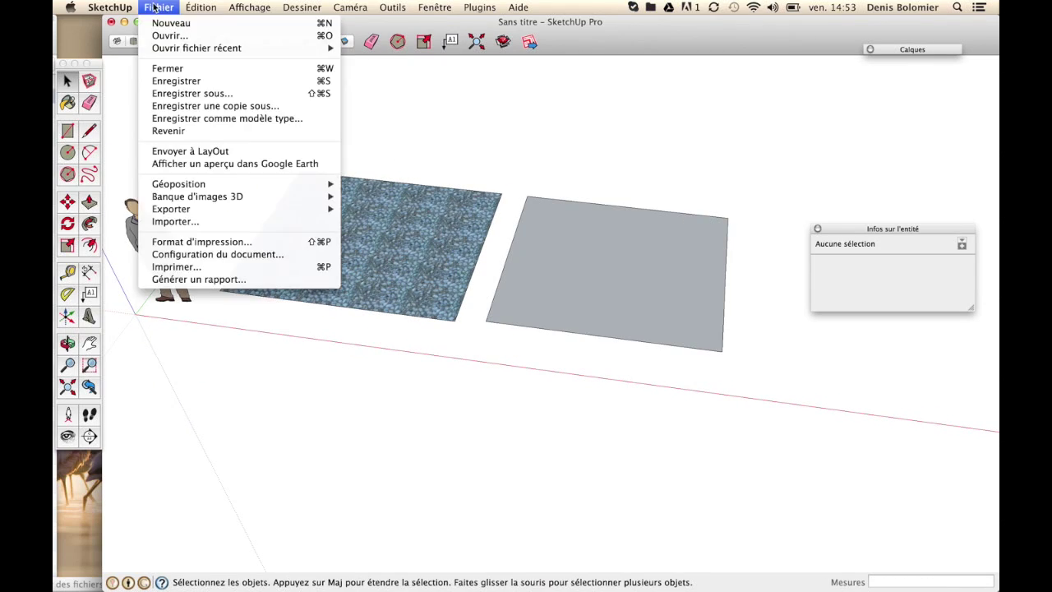
left_click(179, 223)
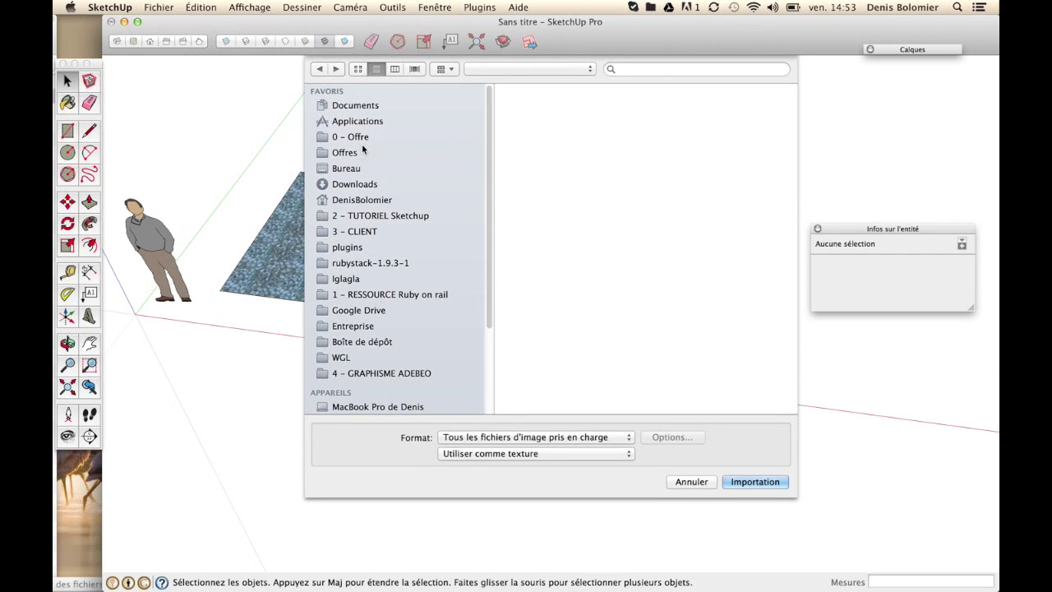
left_click(346, 169)
left_click(594, 101)
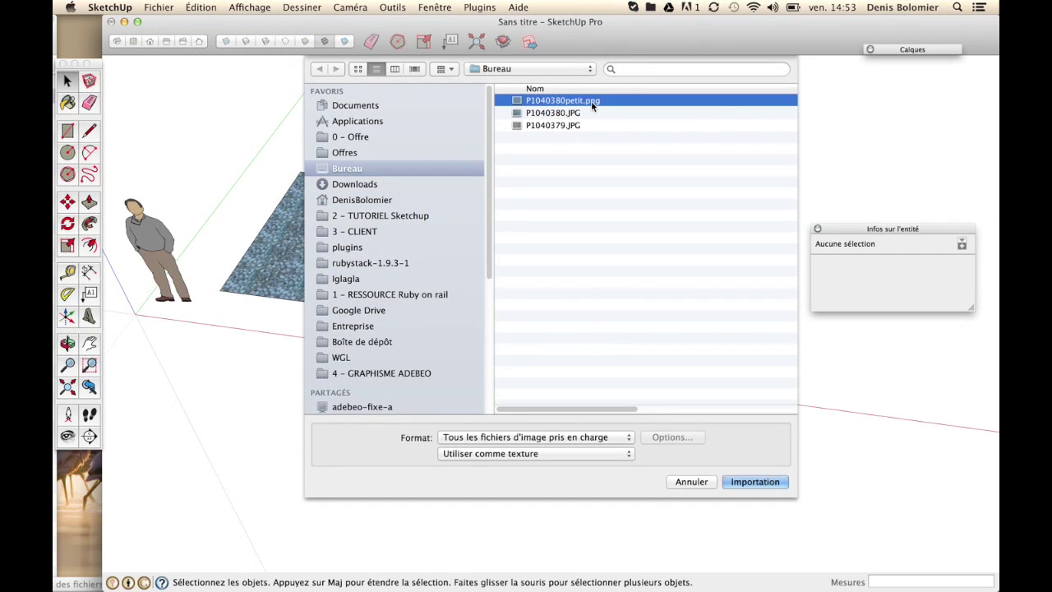
left_click(735, 482)
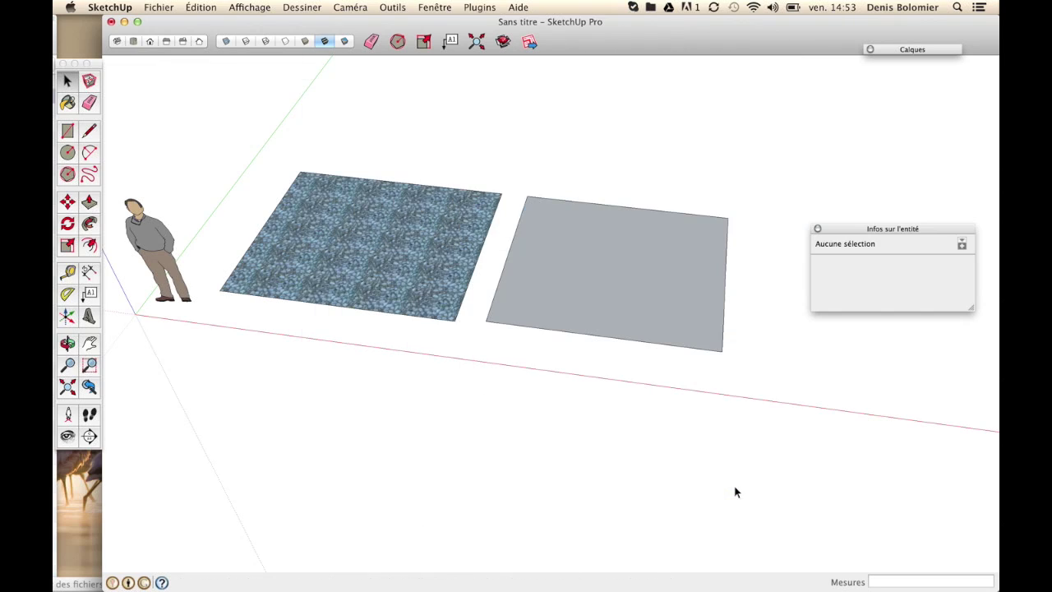
left_click(503, 309)
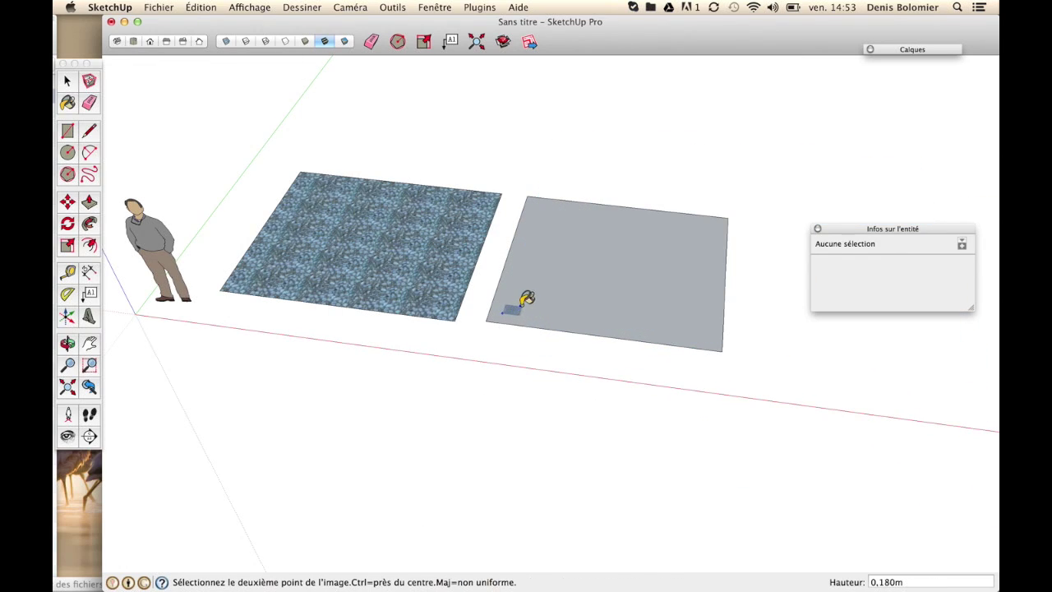
left_click(549, 295)
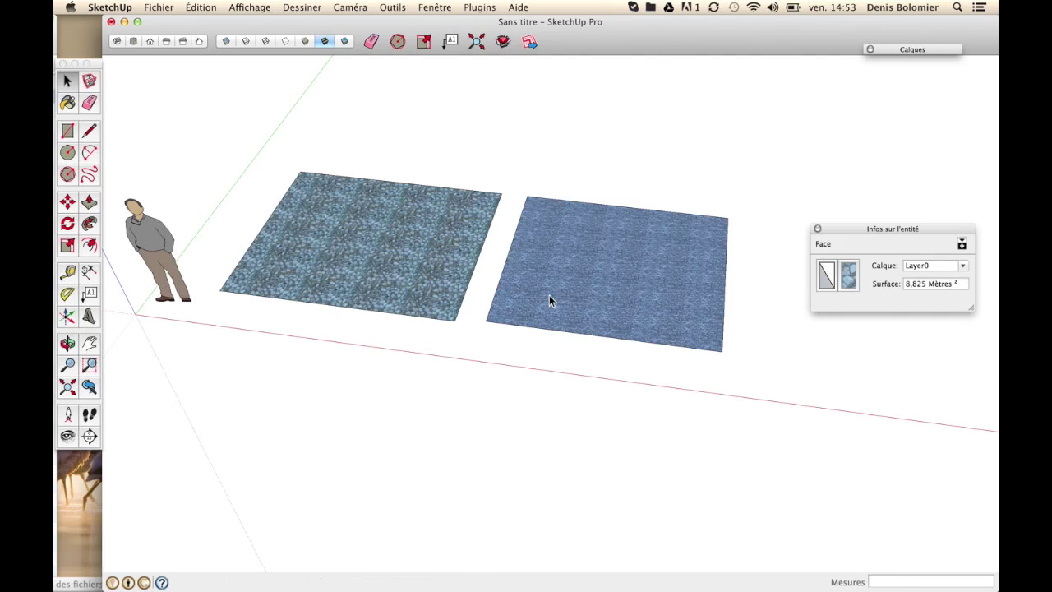
Step: Enlarge the gravel texture on the newer rectangle by adjusting its texture position, and deselect the face
left_click_drag(567, 279, 629, 400)
scroll(602, 246, "up", 4)
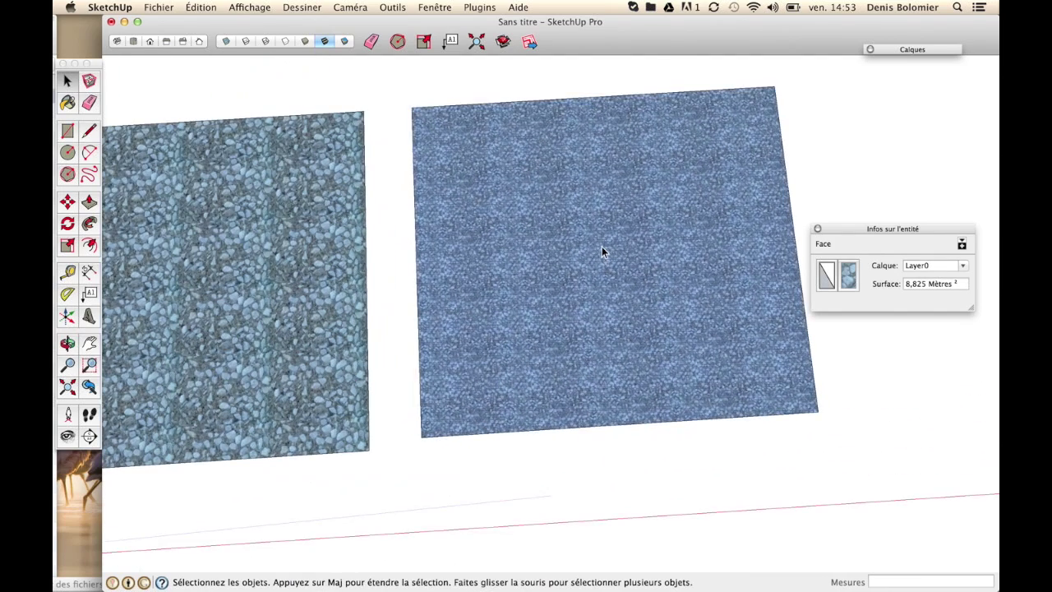
left_click_drag(600, 262, 481, 263)
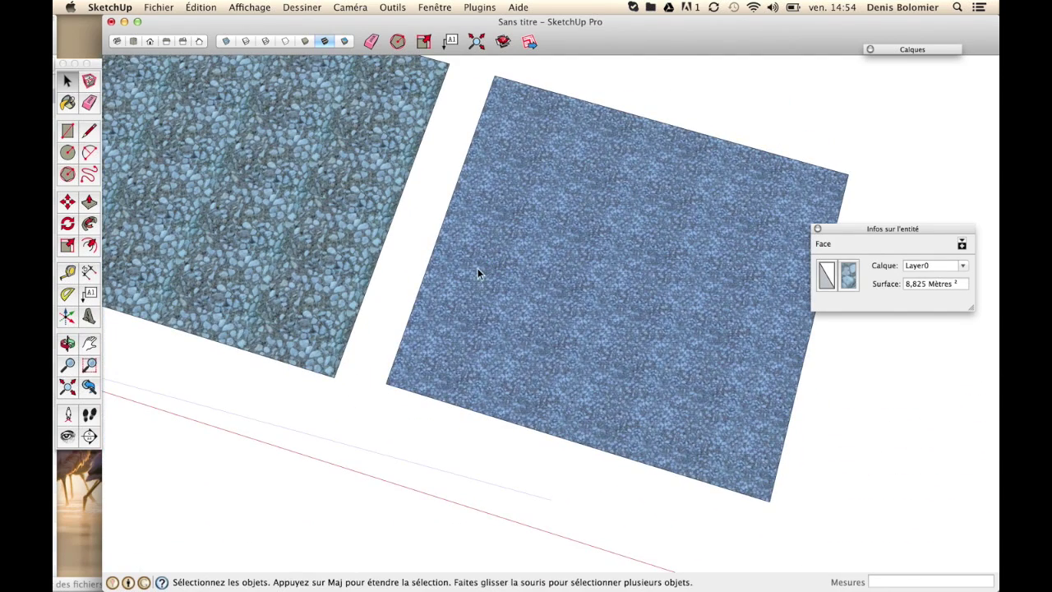
left_click_drag(454, 313, 368, 167)
scroll(451, 236, "down", 3)
right_click(523, 289)
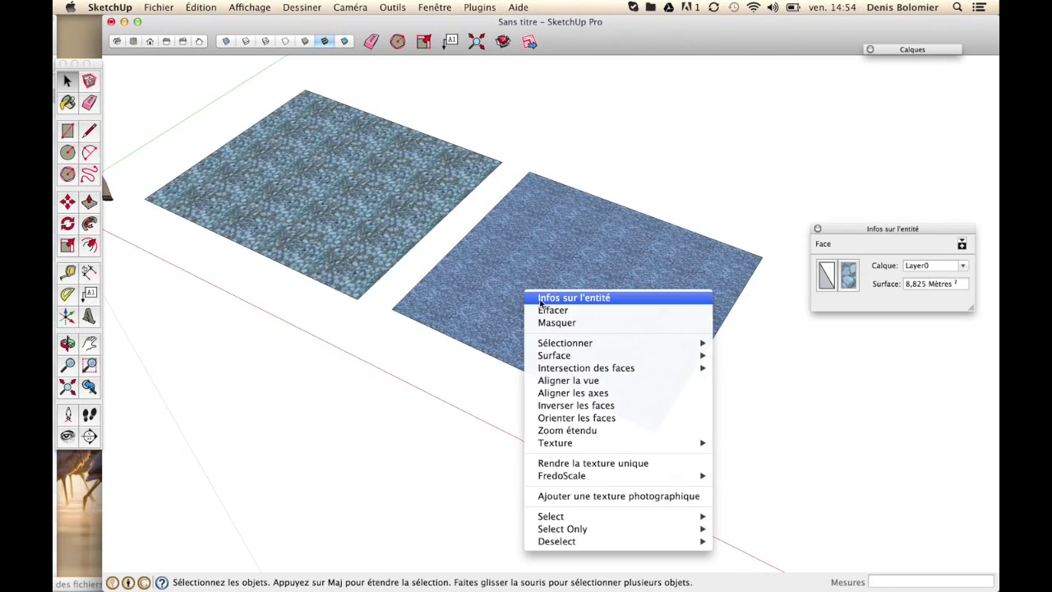
mouse_move(634, 448)
left_click(731, 442)
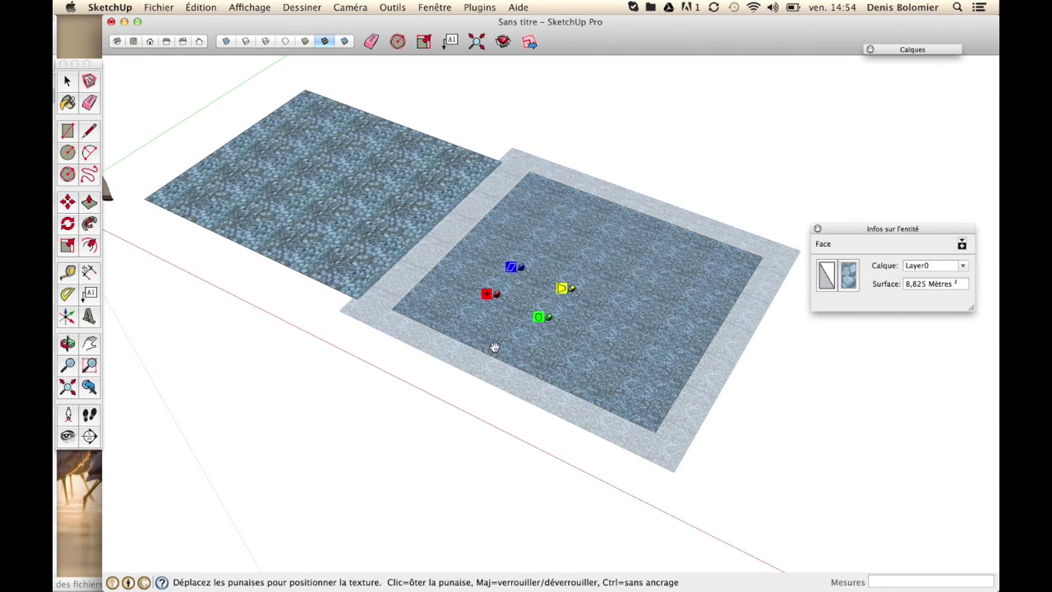
left_click_drag(549, 325, 526, 368)
right_click(519, 349)
left_click(541, 356)
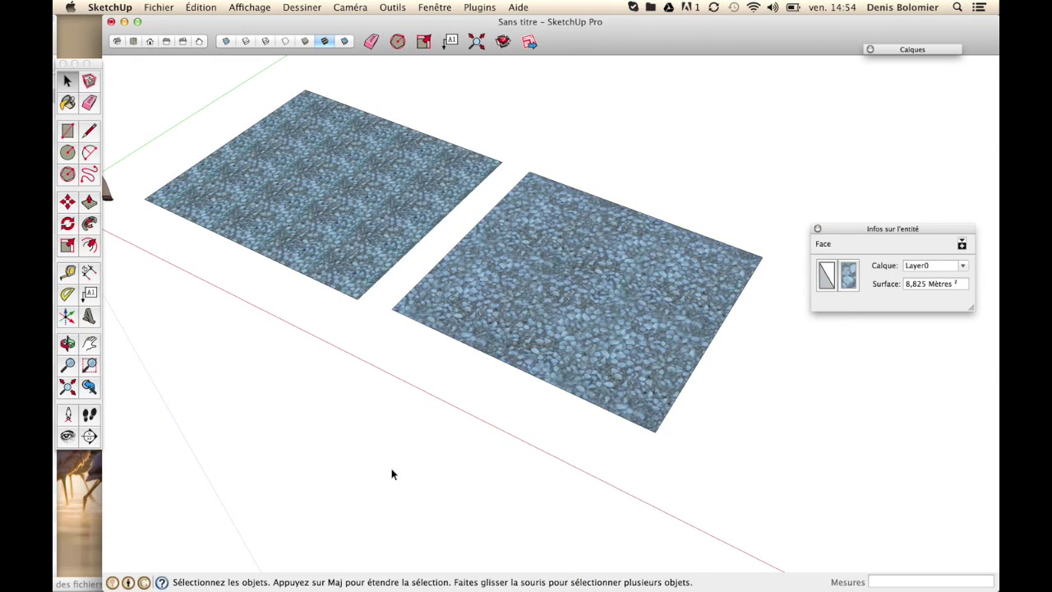
left_click(391, 469)
Step: Scale the newer rectangle's texture down slightly so its pebbles come closer in size to those on the first rectangle
left_click_drag(391, 469, 330, 315)
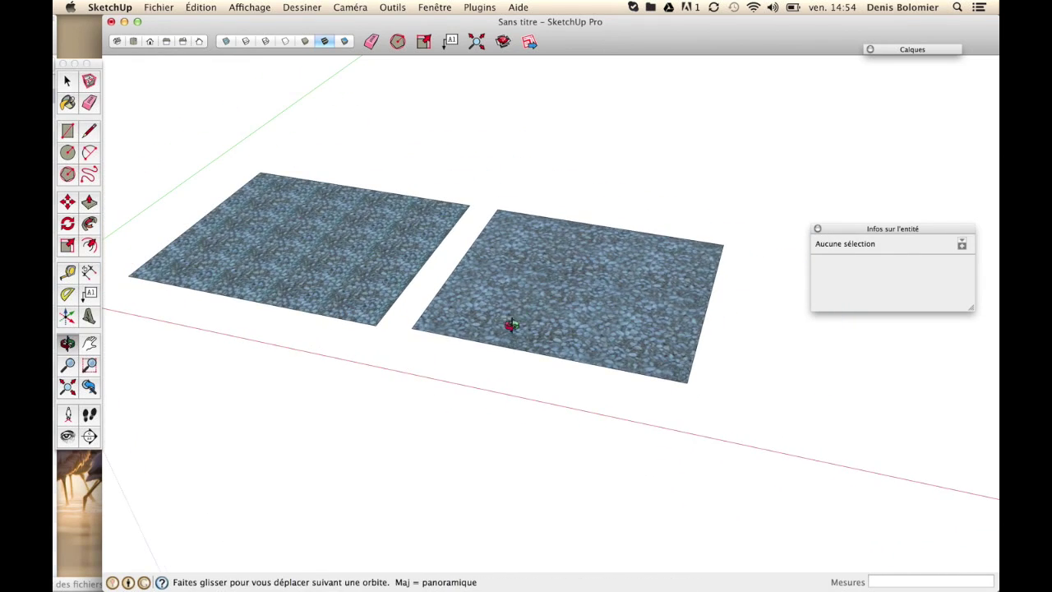
left_click_drag(510, 327, 509, 310)
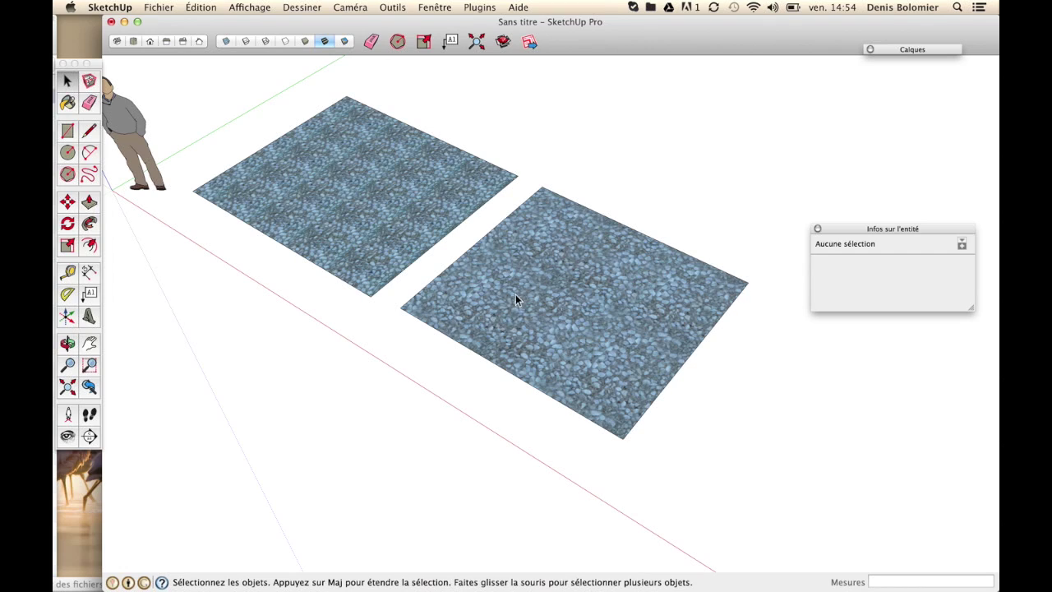
right_click(515, 296)
mouse_move(689, 454)
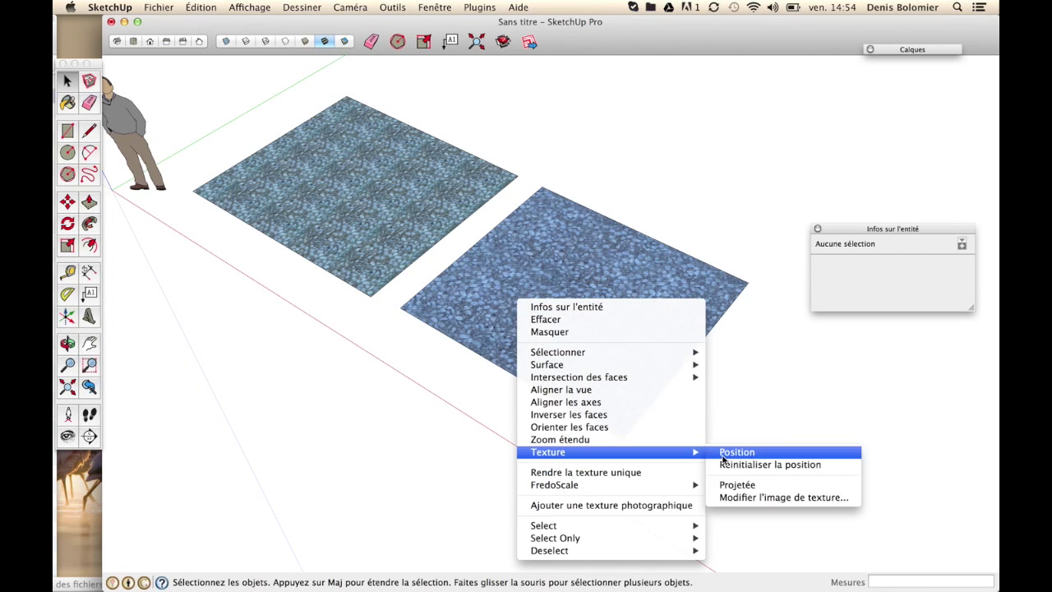
left_click(725, 453)
left_click_drag(563, 386, 530, 367)
right_click(491, 351)
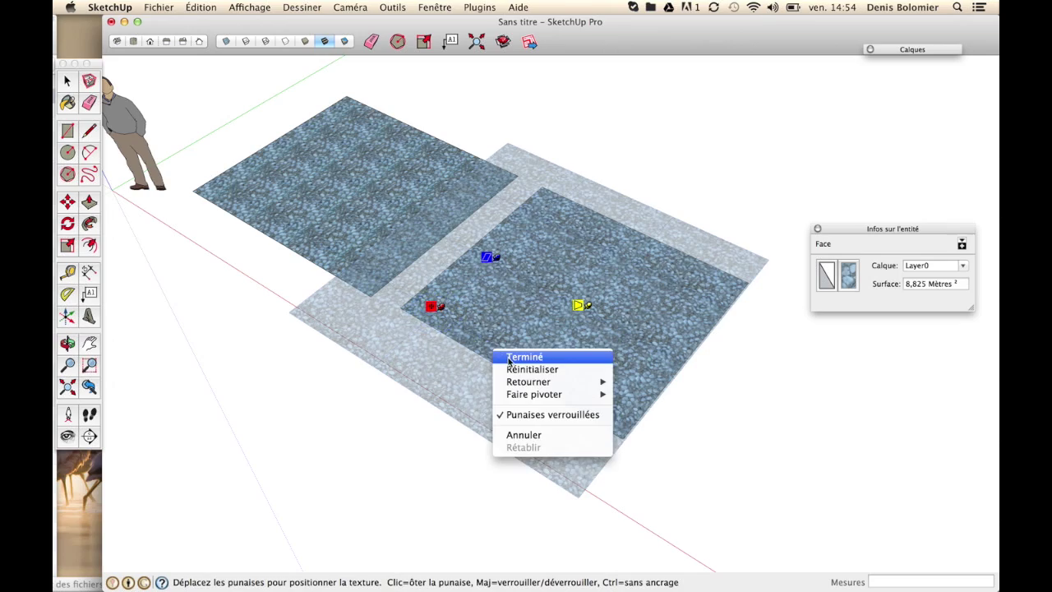
left_click(508, 359)
left_click(428, 465)
Step: Examine the two gravel rectangles from several angles and distances to compare how visibly their textures repeat
left_click_drag(430, 463, 500, 408)
scroll(475, 435, "down", 4)
scroll(500, 408, "up", 3)
scroll(352, 289, "up", 6)
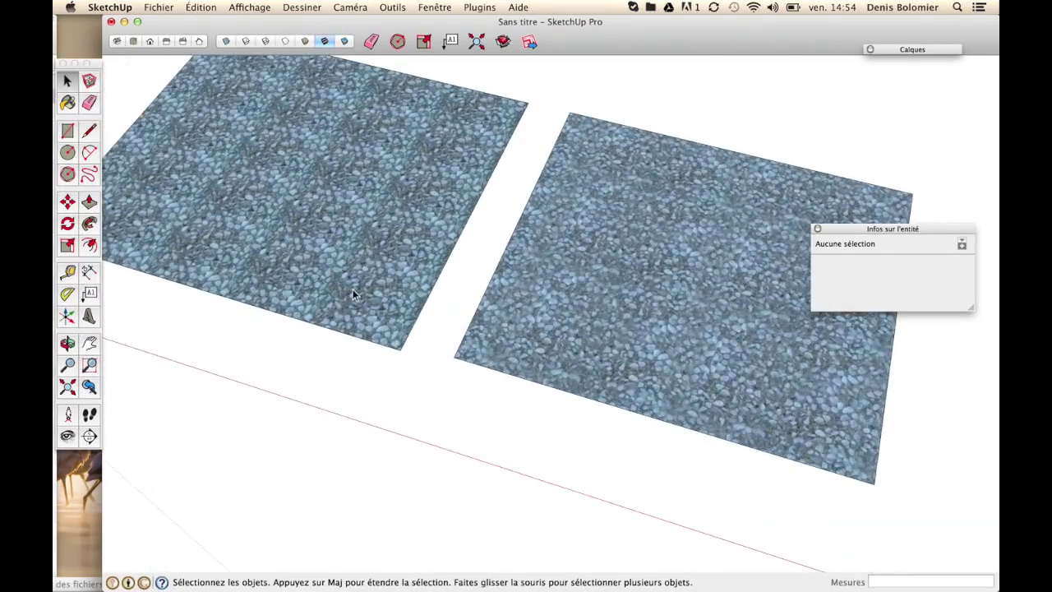
scroll(292, 330, "down", 6)
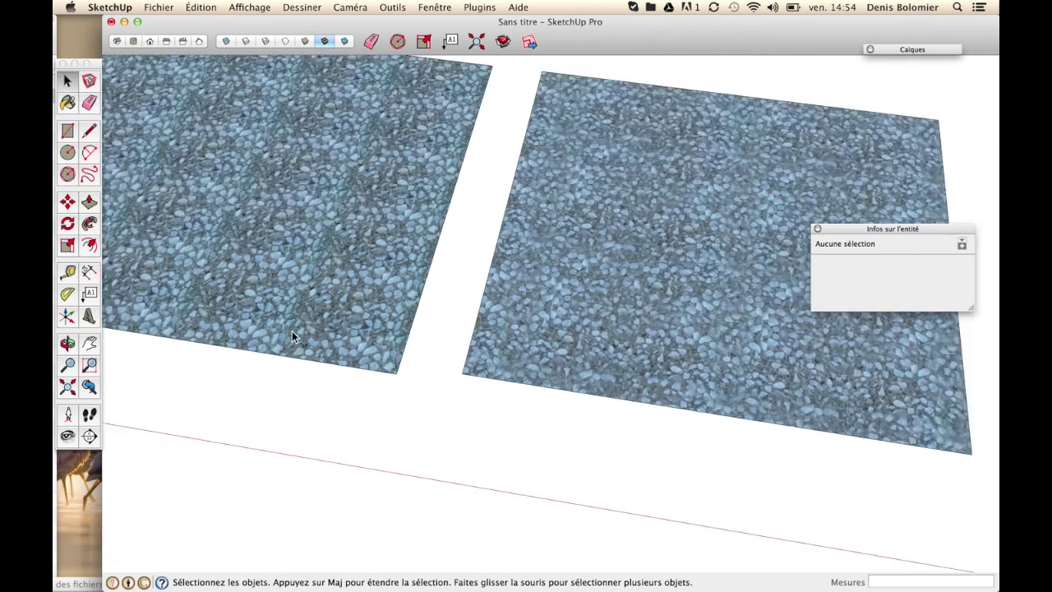
left_click_drag(686, 311, 636, 270)
scroll(636, 271, "down", 5)
left_click_drag(571, 270, 535, 239)
scroll(535, 239, "up", 5)
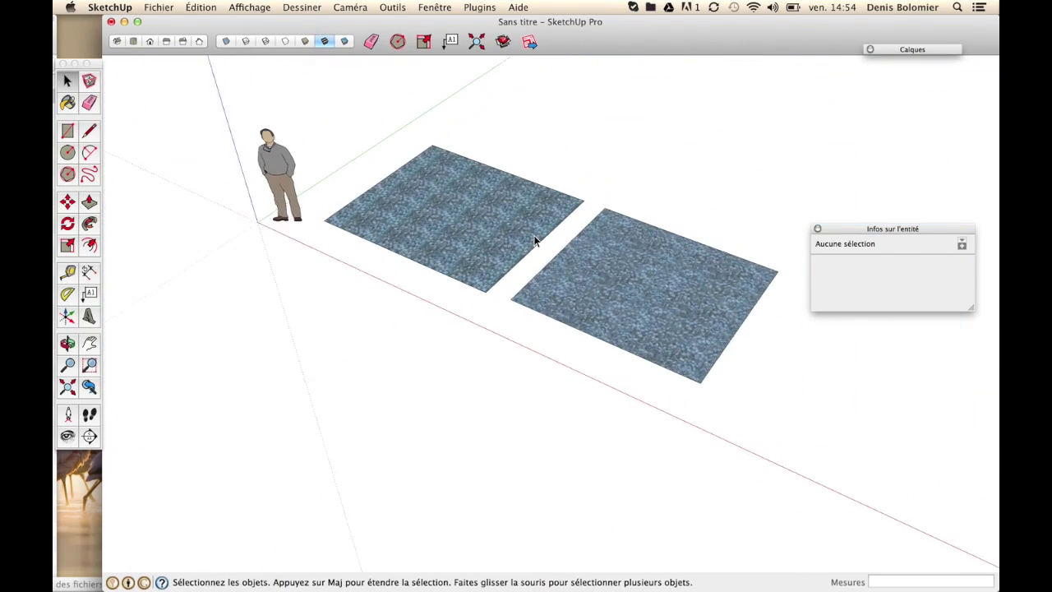
left_click_drag(604, 329, 644, 297)
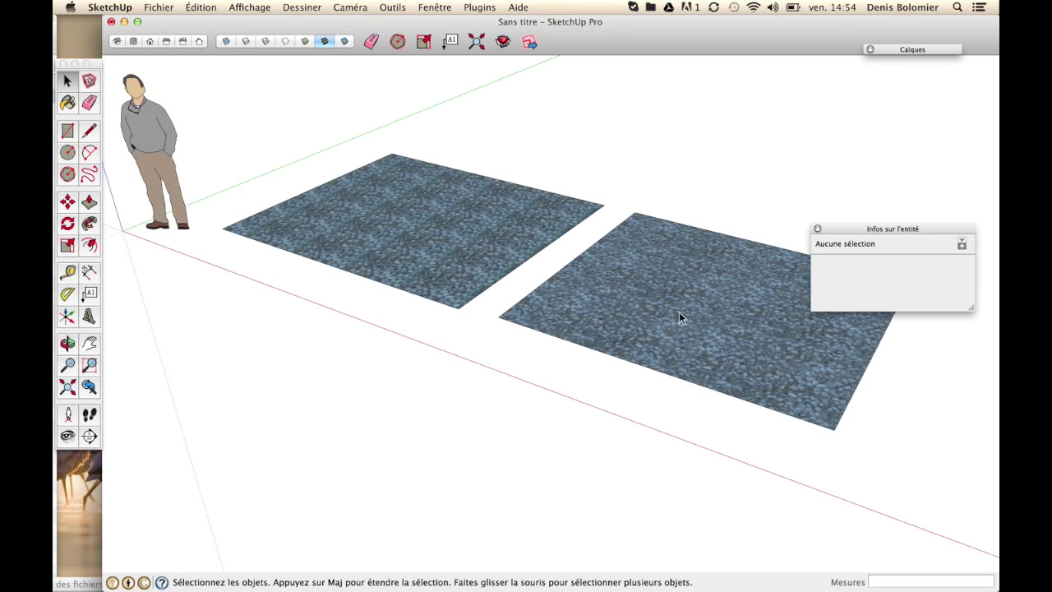
left_click_drag(563, 314, 788, 454)
scroll(604, 382, "down", 4)
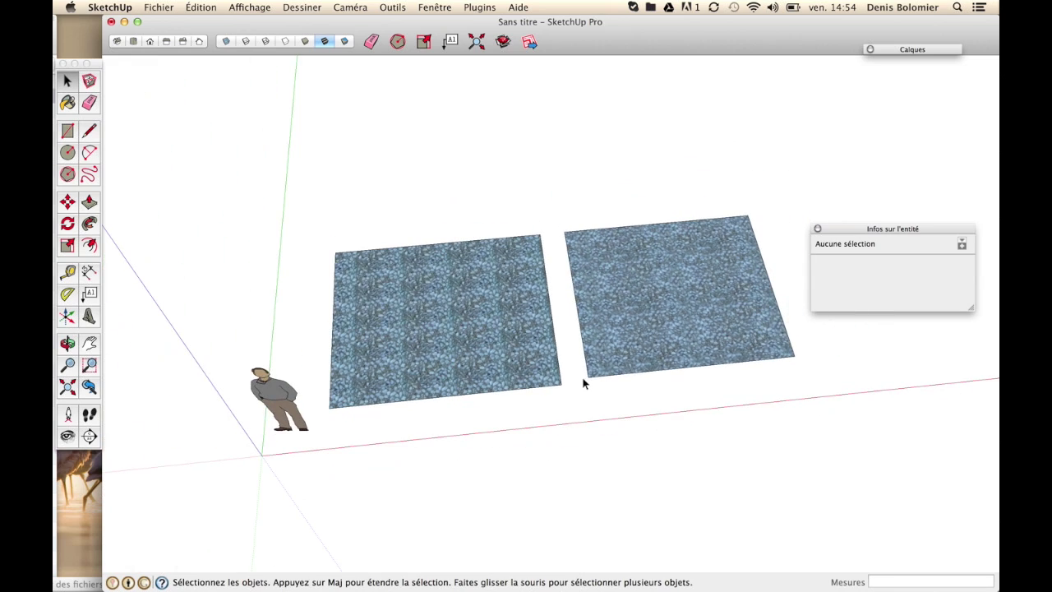
left_click_drag(705, 316, 365, 261)
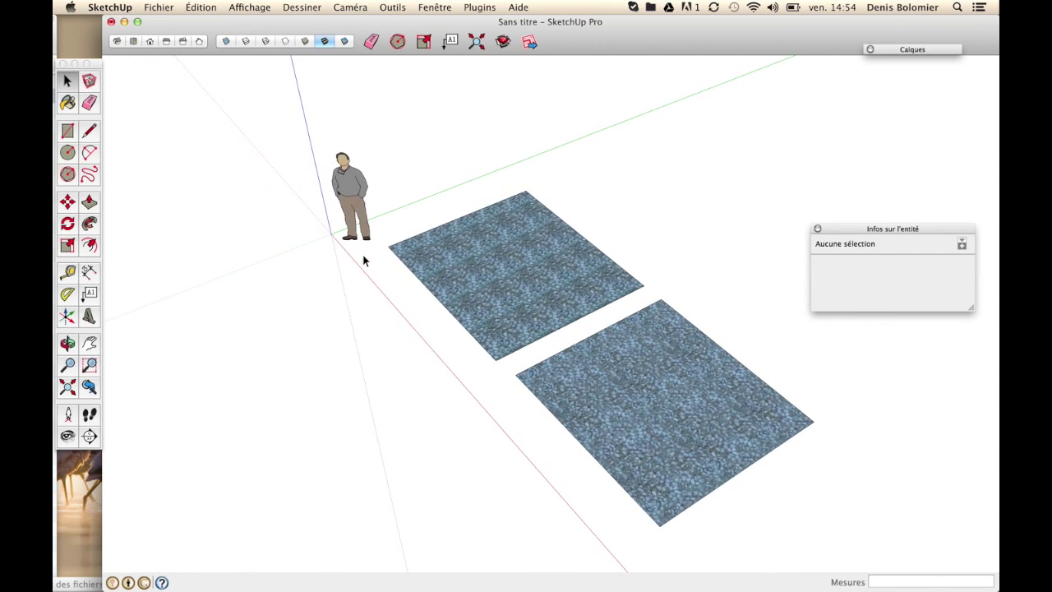